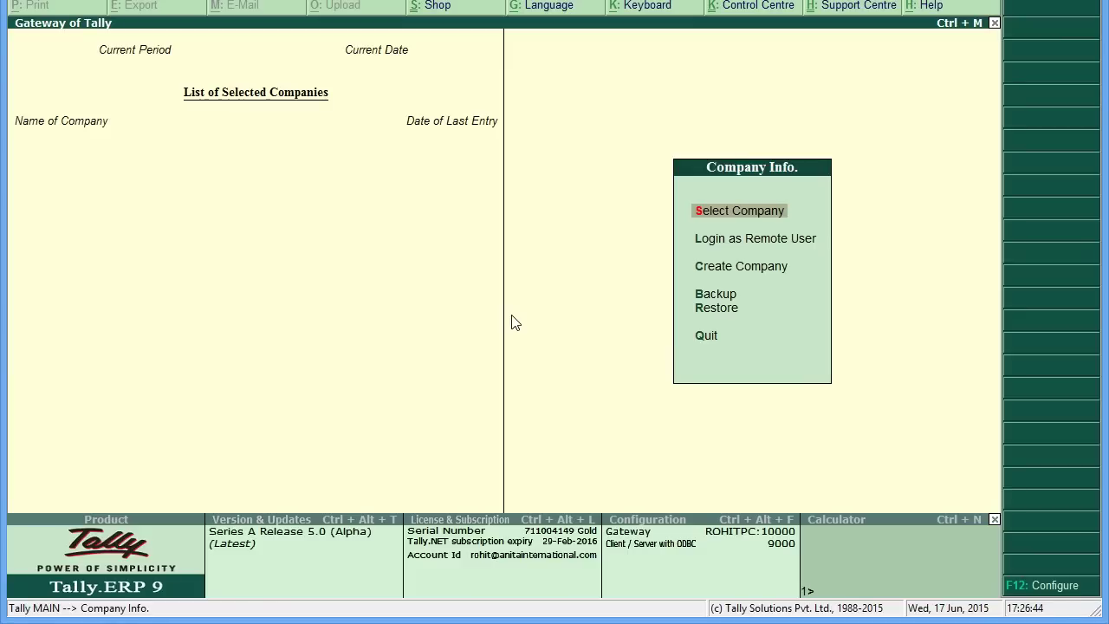
Start creating a new company and name it "Anita International Release 5.0".
key(Down)
key(Down)
key(Down)
key(Up)
key(Return)
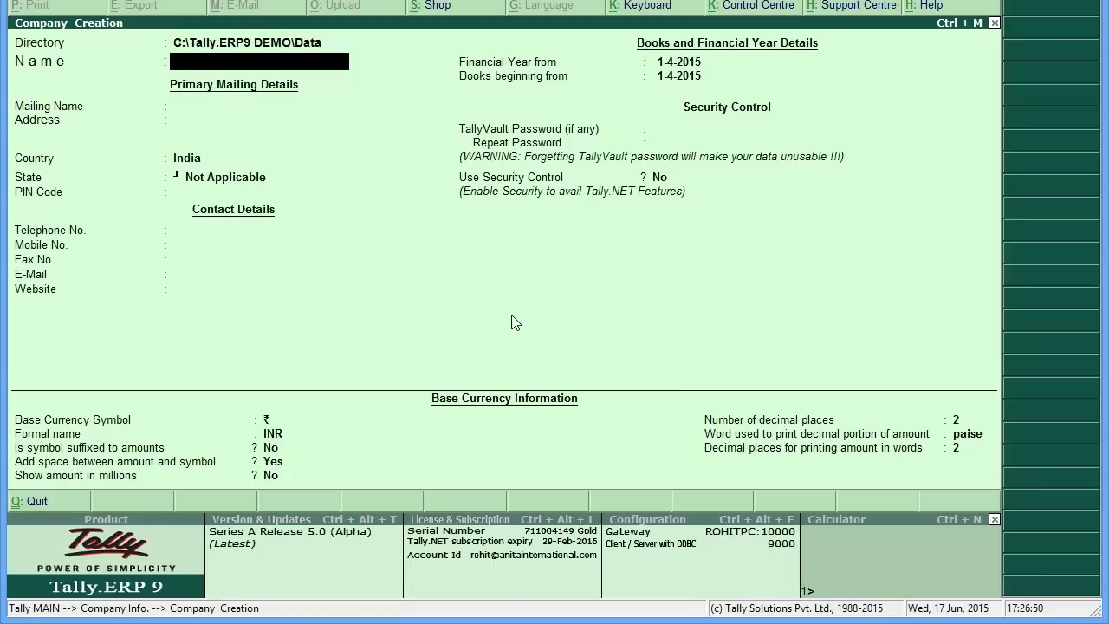
text(Anita Internat)
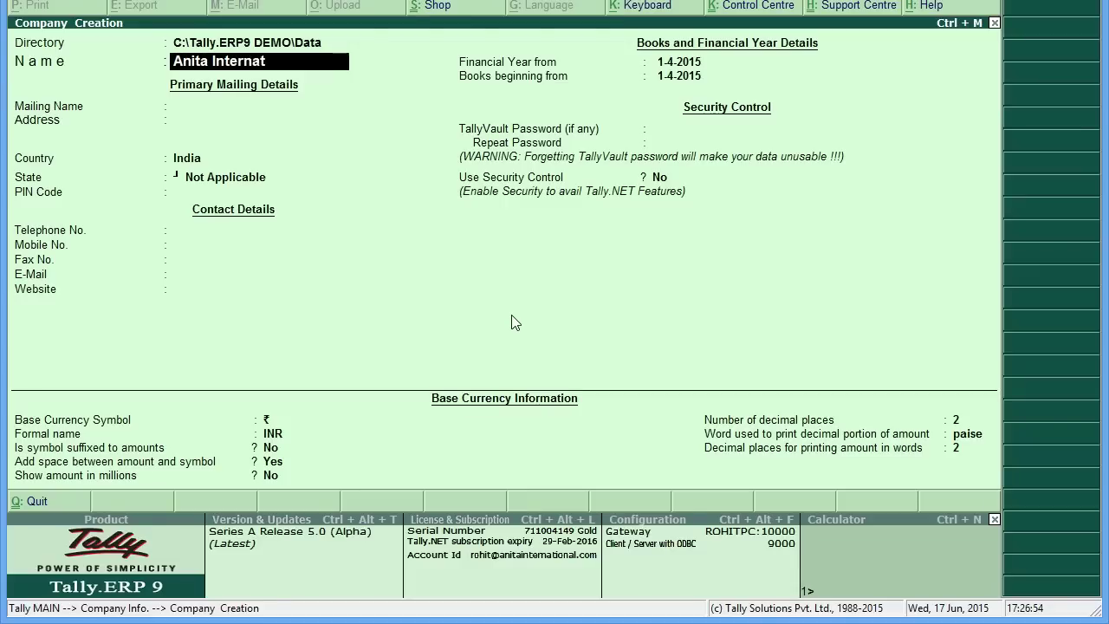
text(ional;)
text(Relese)
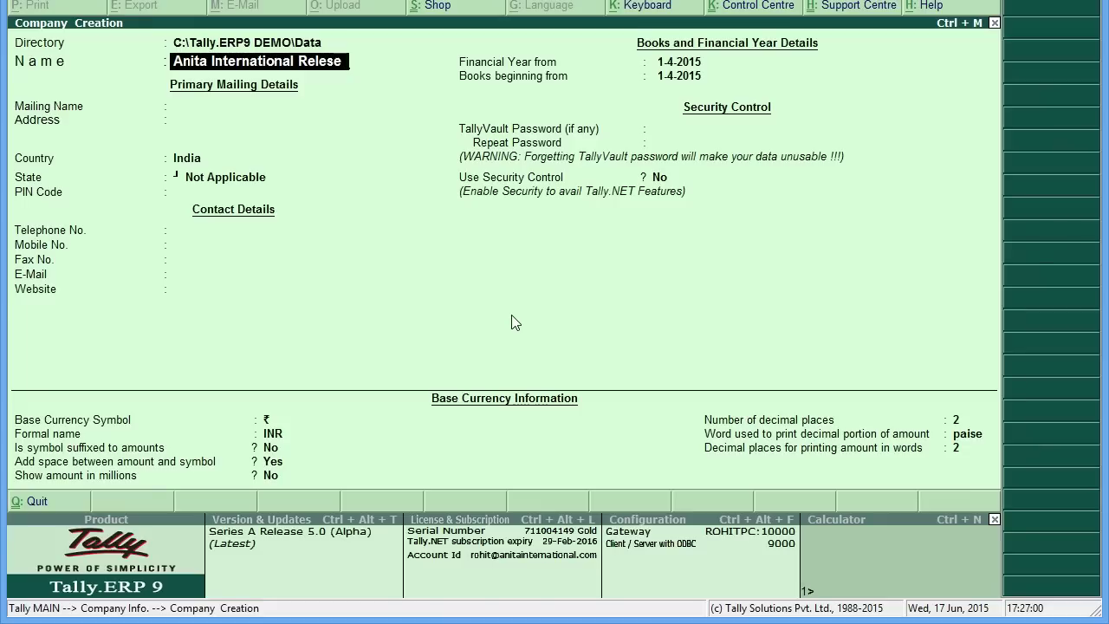
key(BackSpace)
key(BackSpace)
key(BackSpace)
text(ase 5.0)
key(Return)
Keep the default mailing name and country India, set the state to Delhi, and enter the company's postal code.
key(Return)
key(Return)
key(Return)
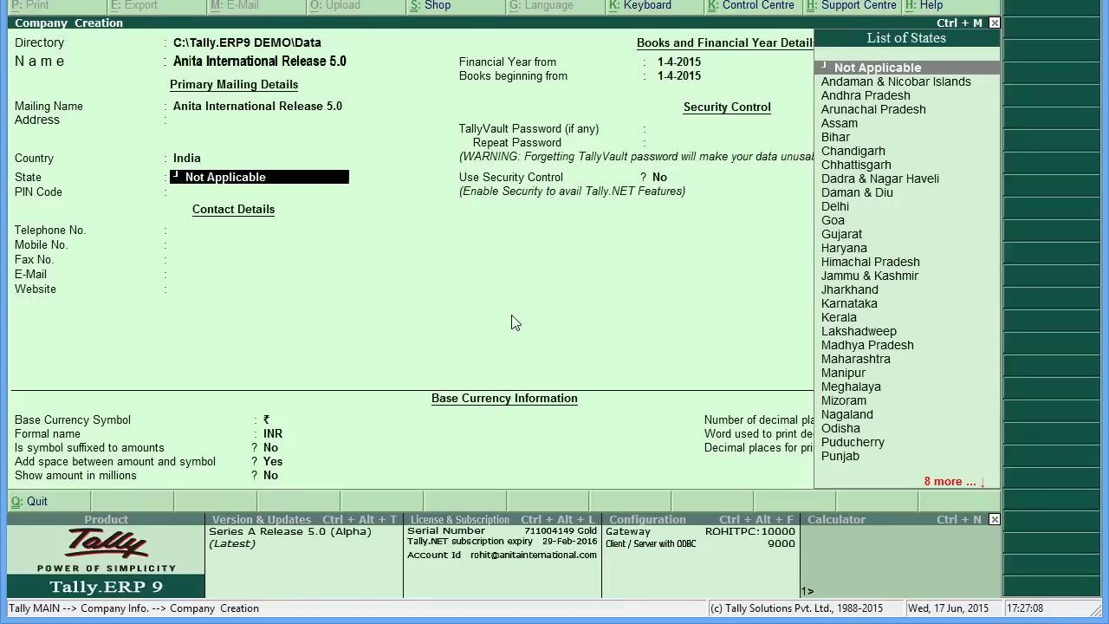
text(De)
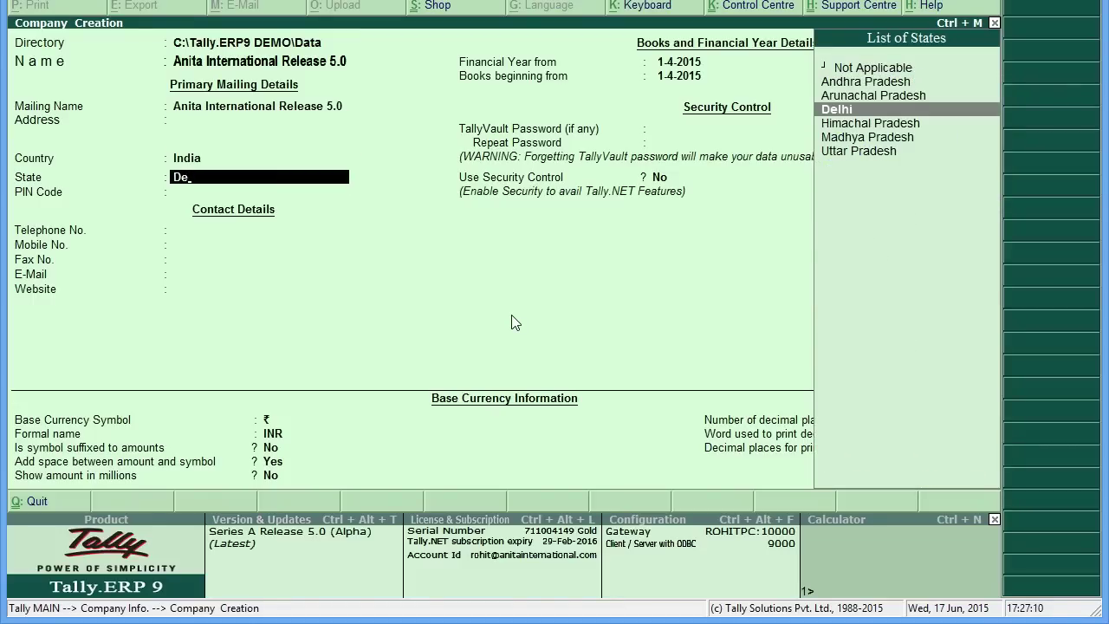
key(Return)
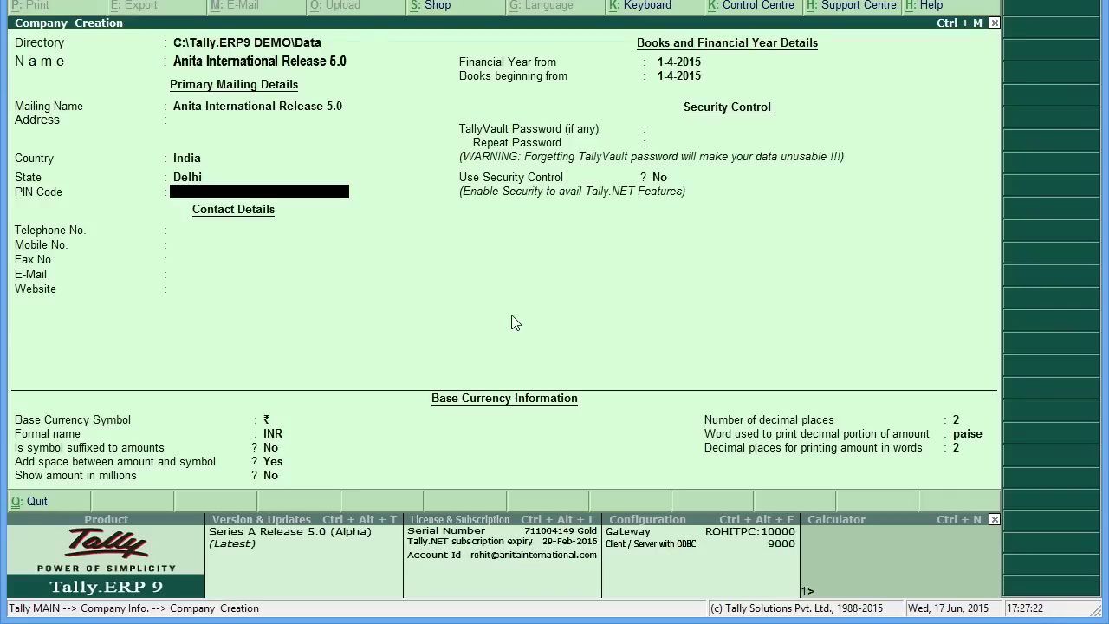
text(0001)
key(Return)
Leave the contact and security fields blank, keep the default financial year and INR currency settings, and save the company.
key(Return)
key(Return)
key(Return)
key(Return)
key(Return)
key(Return)
key(Return)
key(Return)
key(Return)
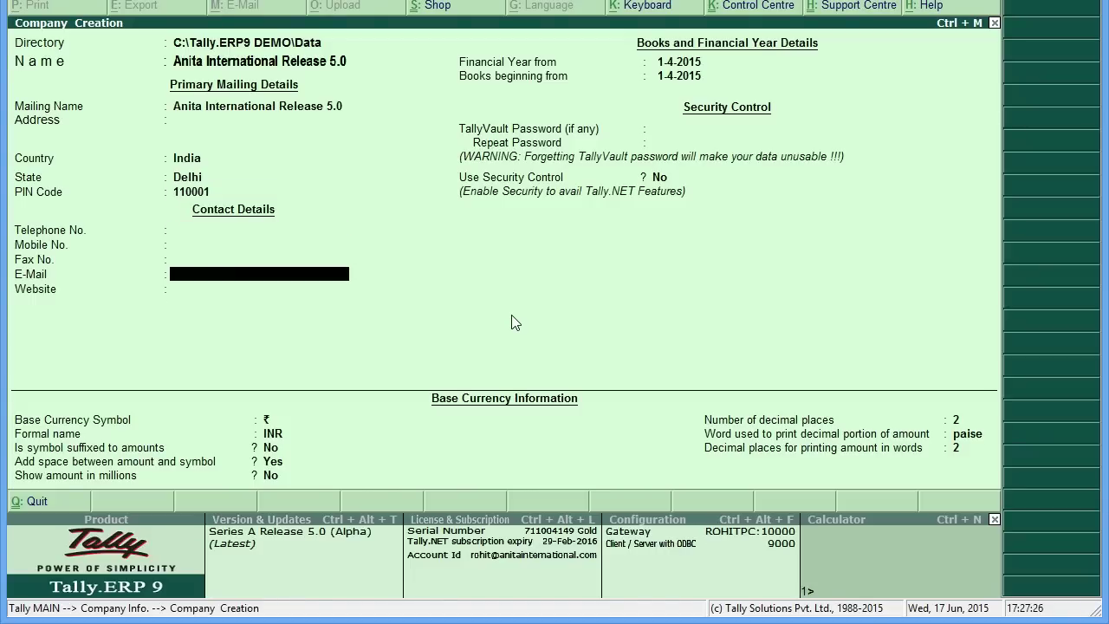
key(Return)
key(Return)
key(Return)
key(Return)
key(Return)
key(Return)
key(Return)
key(Return)
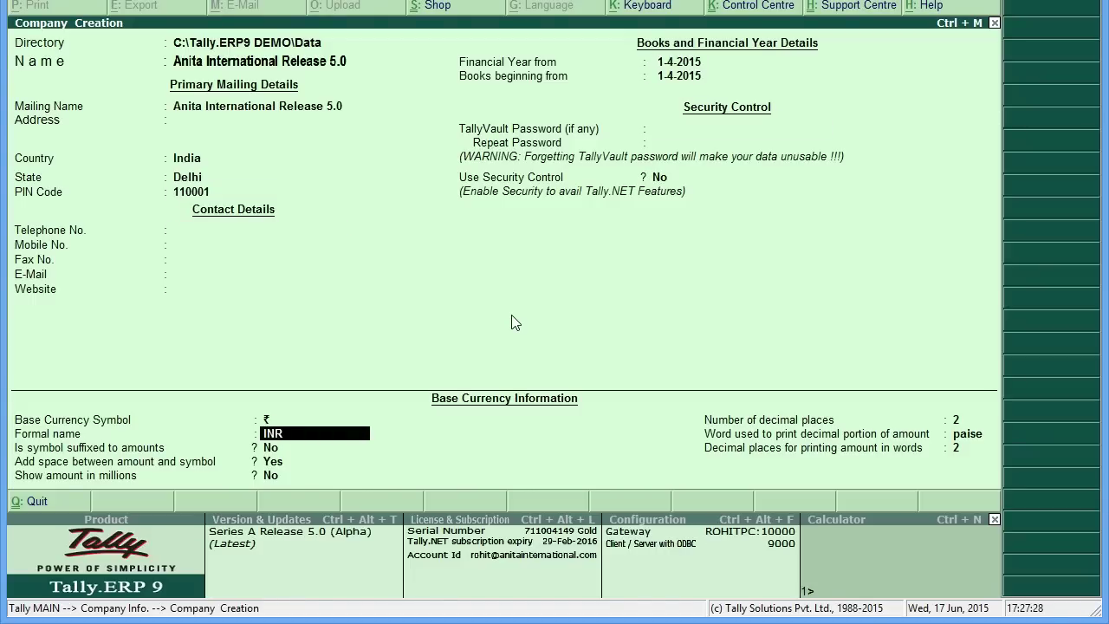
key(Return)
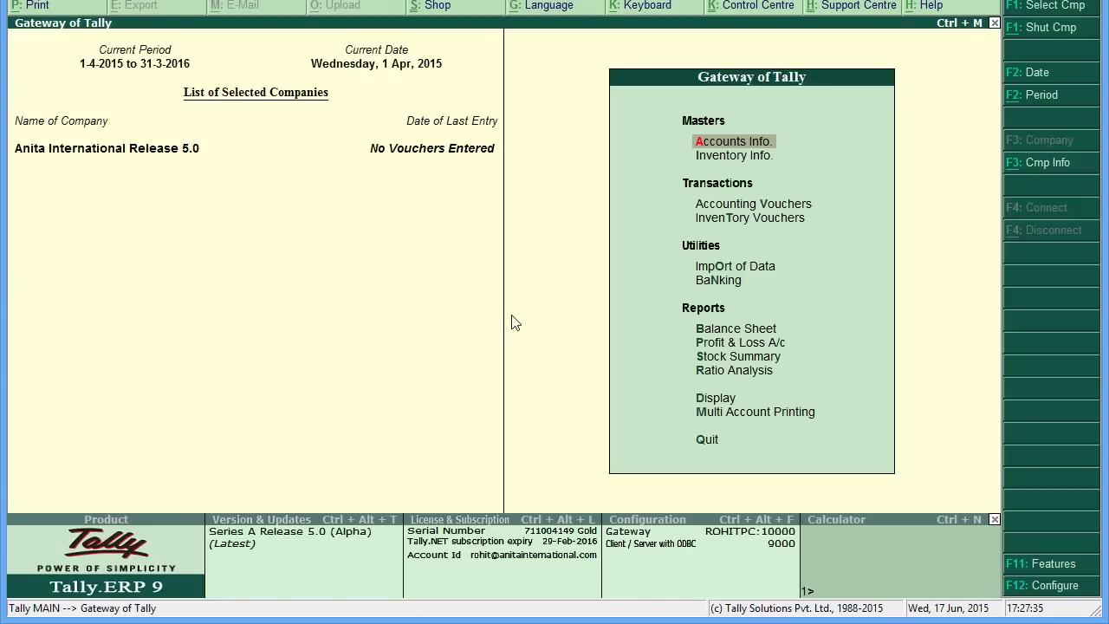
Enable Value Added Tax (VAT) in the company's Statutory & Taxation features and choose to set its VAT details.
click(1036, 564)
key(Down)
key(Down)
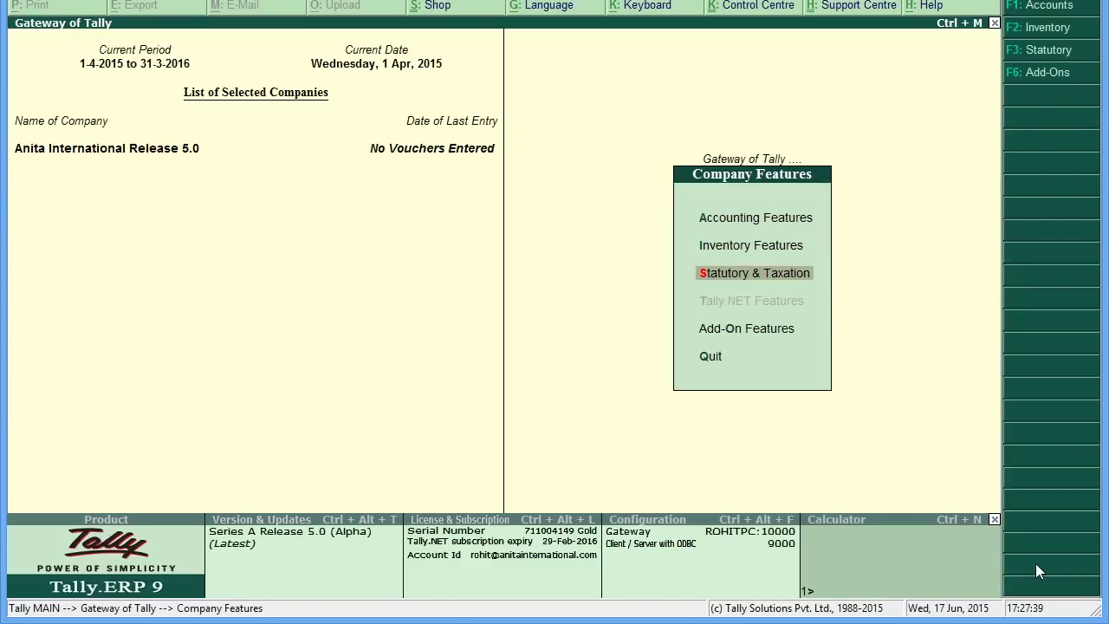
click(739, 273)
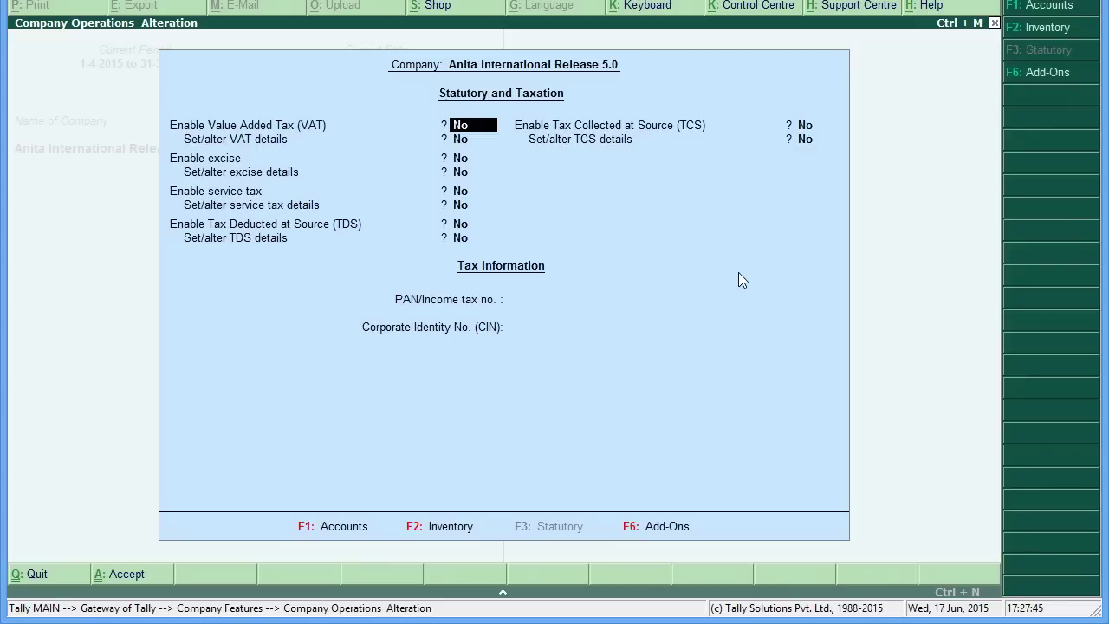
text(y)
key(Return)
text(y)
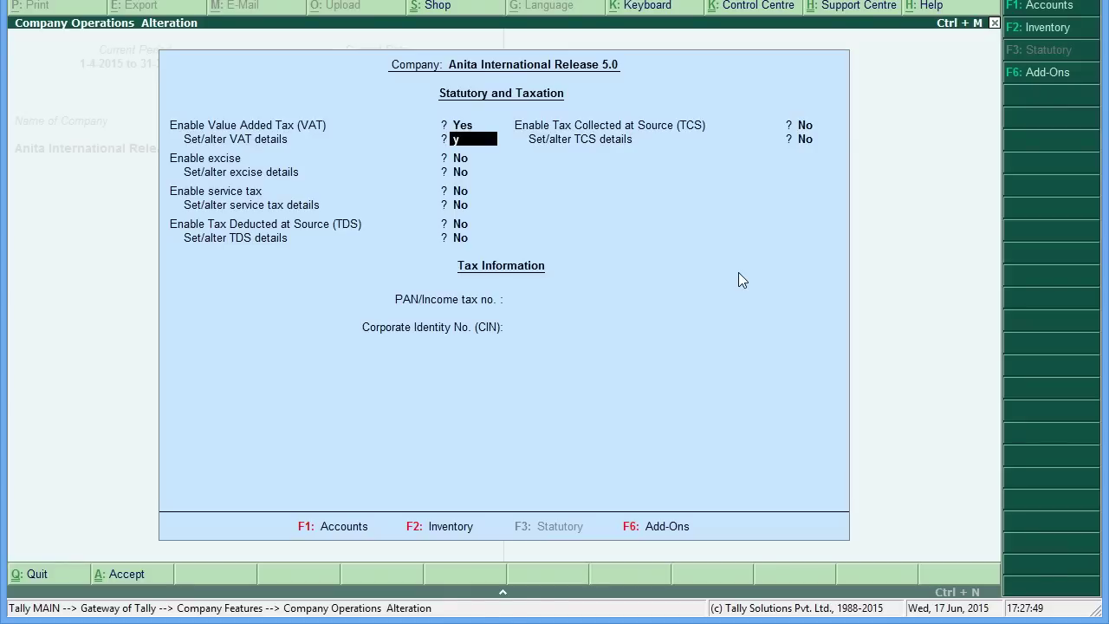
key(Return)
In the VAT details, keep applicability from 1-4-2015 and Quarterly periodicity, and set the tax rate to 13.5%.
key(Return)
key(Return)
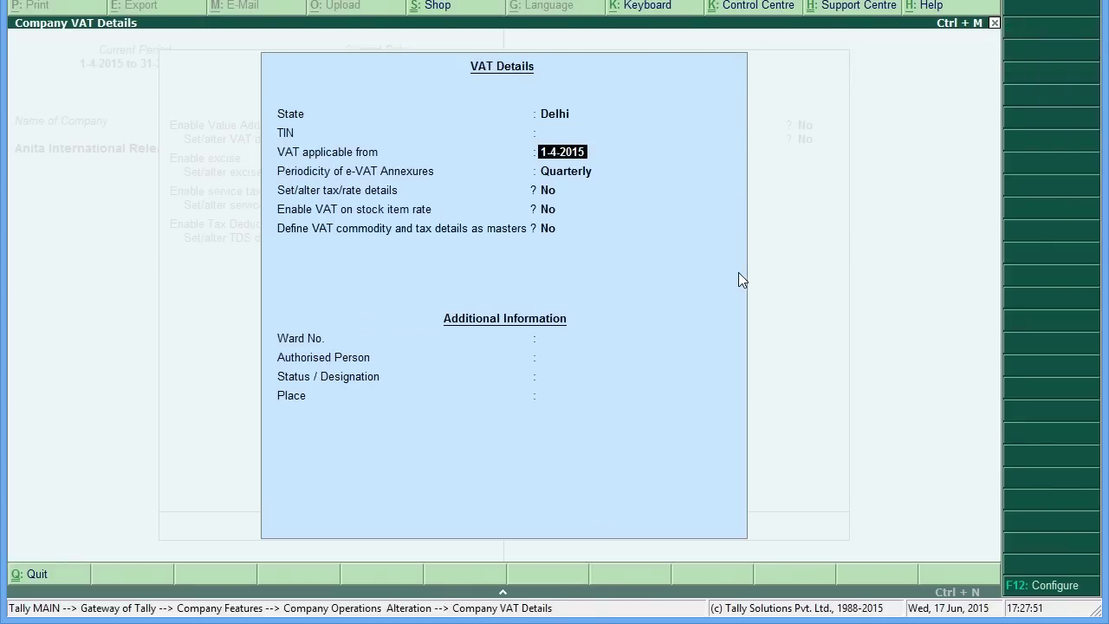
key(Return)
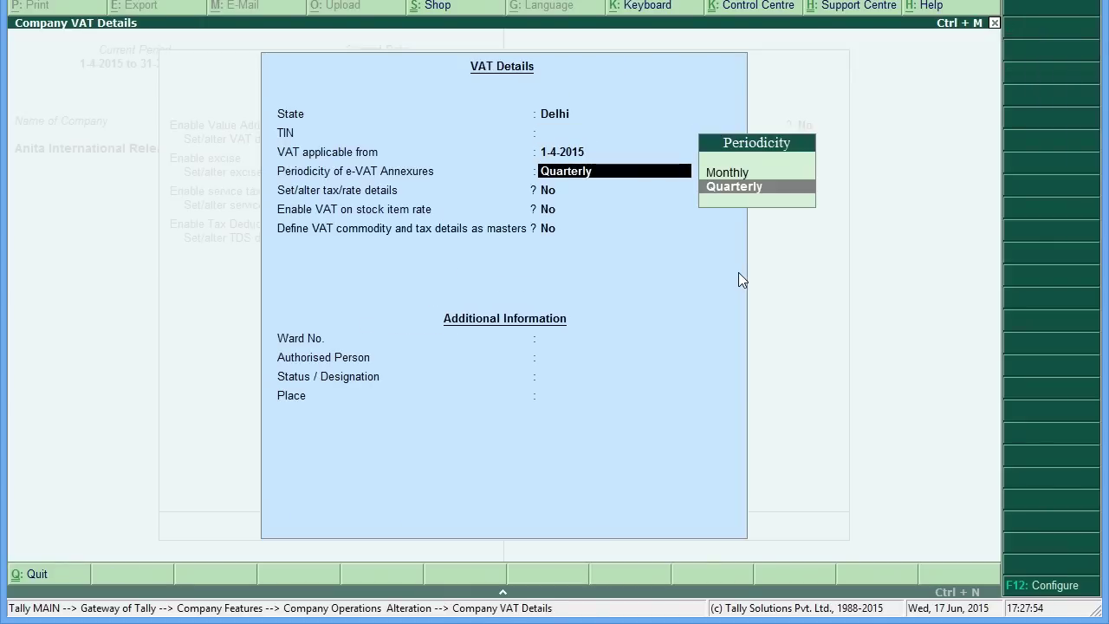
key(Return)
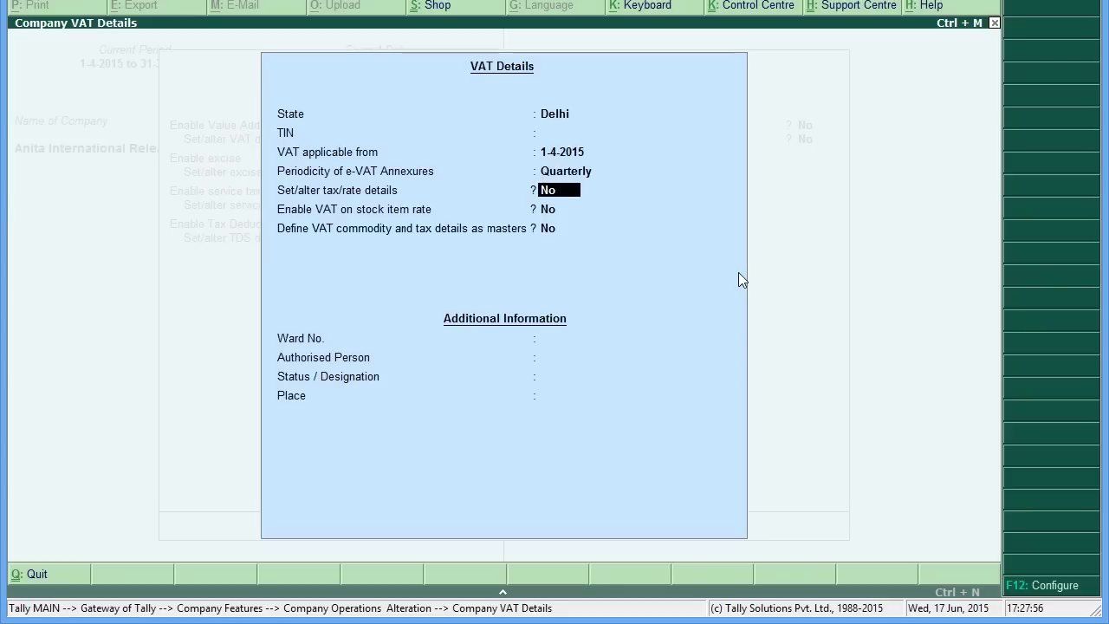
text(y)
key(Return)
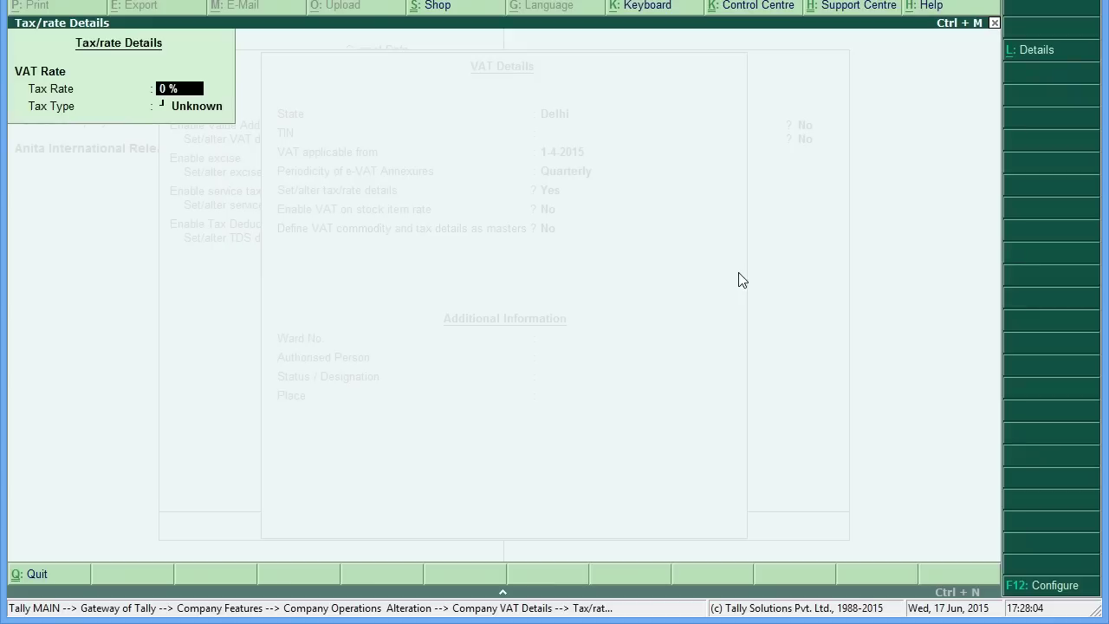
text(13.5)
key(Return)
key(Return)
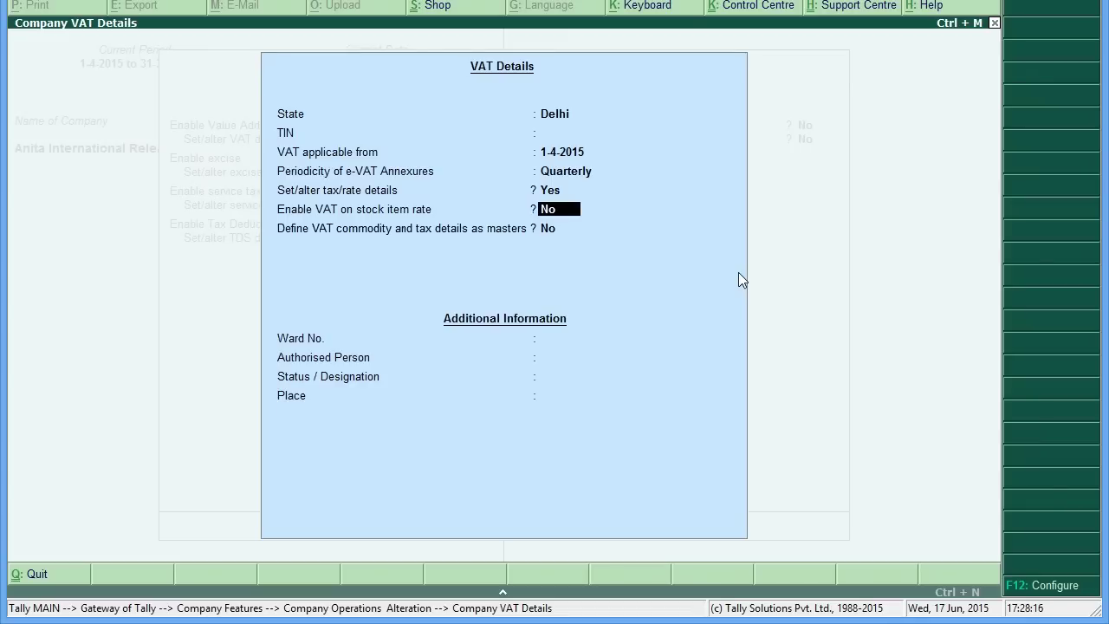
Reopen the company's VAT tax/rate details and set the rate to 12.5% with tax type Taxable.
key(BackSpace)
key(Return)
key(Return)
key(Return)
key(BackSpace)
key(Return)
text(12.5%)
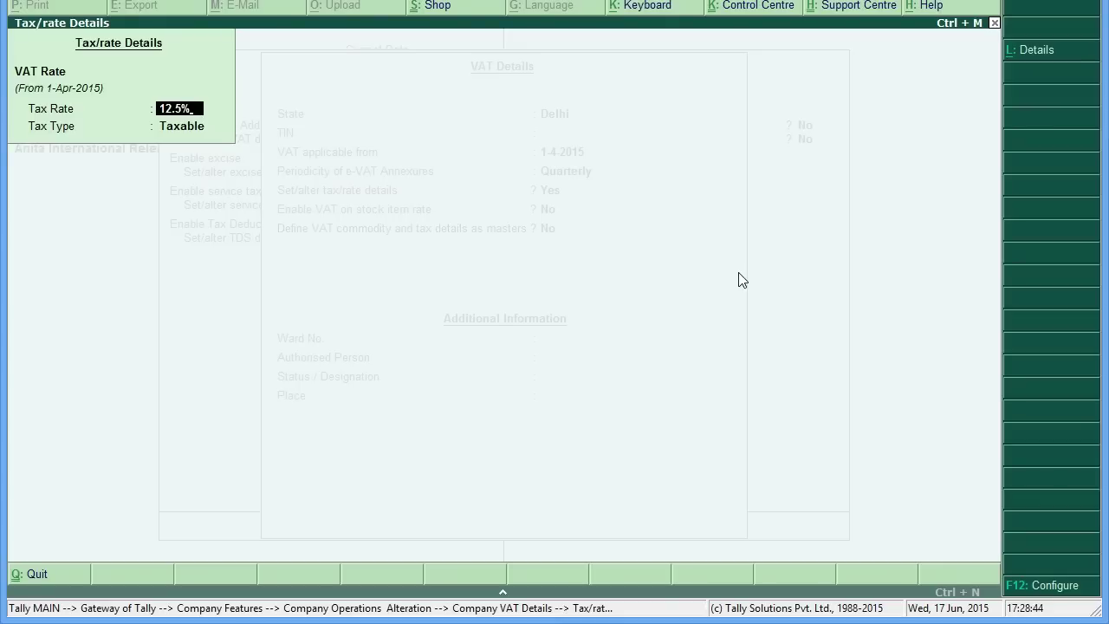
key(Return)
key(Return)
Leave the stock item rate and commodity master options at No, keep the additional information blank, and save the VAT details.
key(Return)
key(Return)
key(Return)
key(Return)
key(Return)
key(Return)
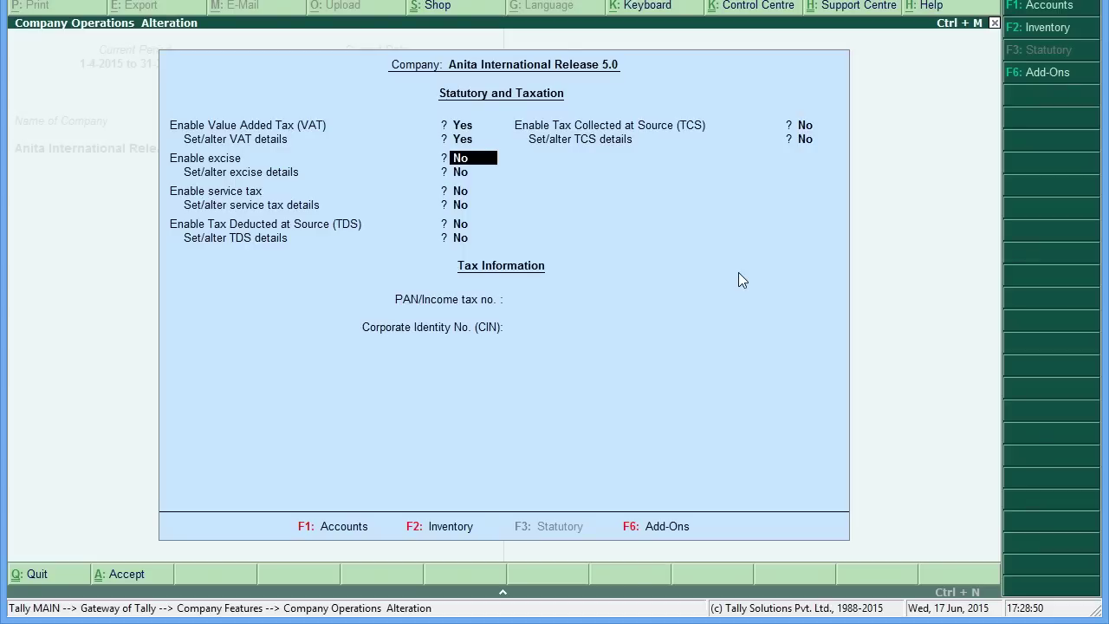
Leave excise, service tax, TDS and TCS disabled, save the statutory features, and return to the Gateway of Tally.
key(Return)
key(Return)
key(Return)
key(Return)
key(Return)
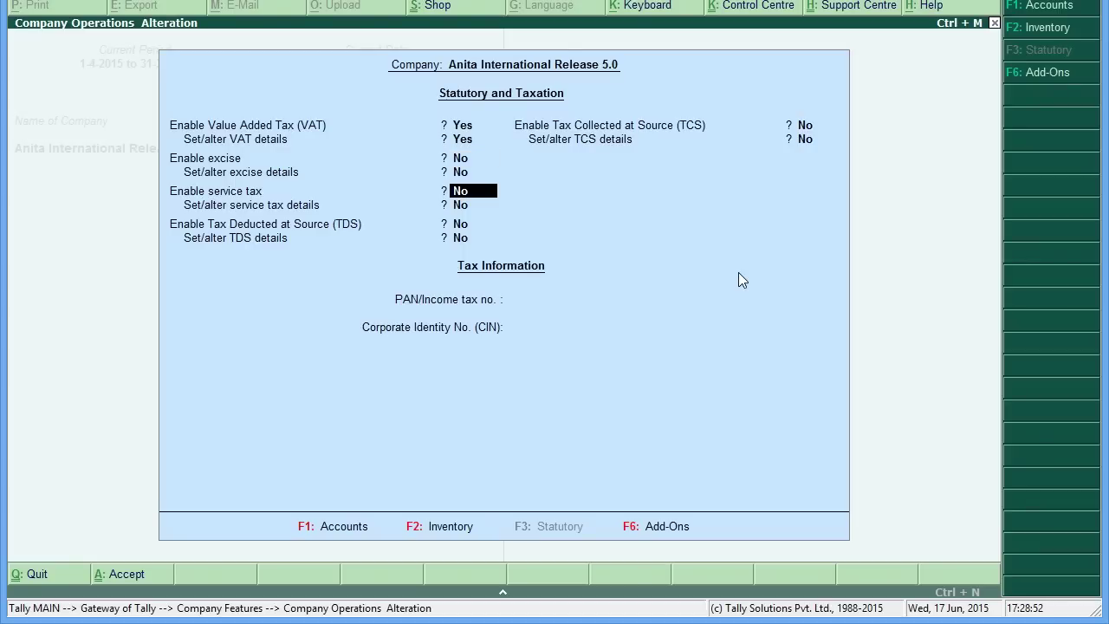
key(Return)
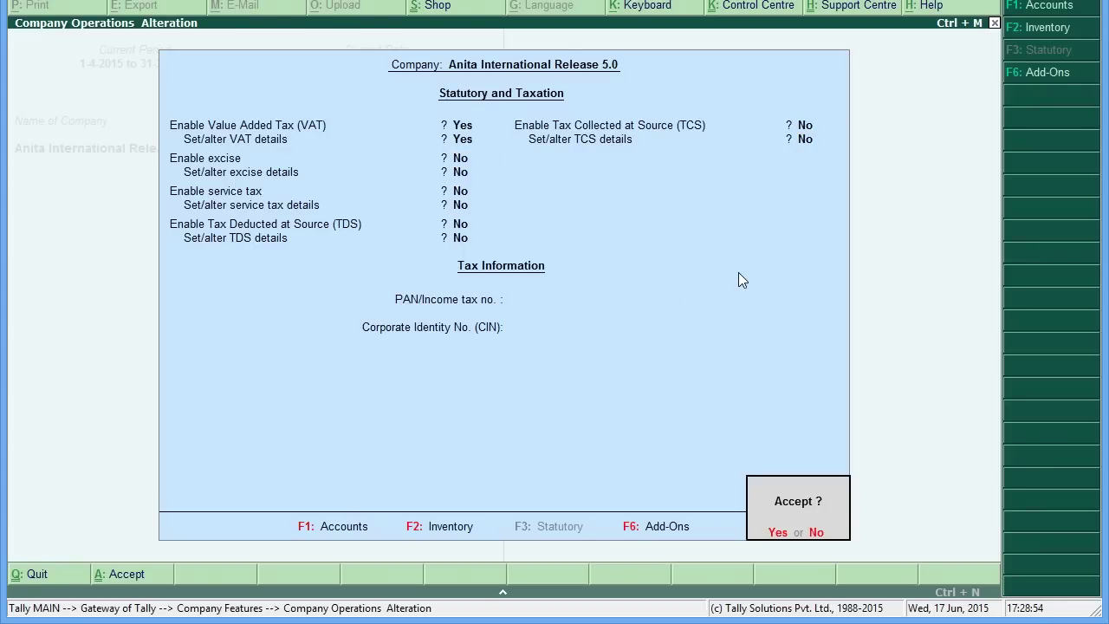
key(Return)
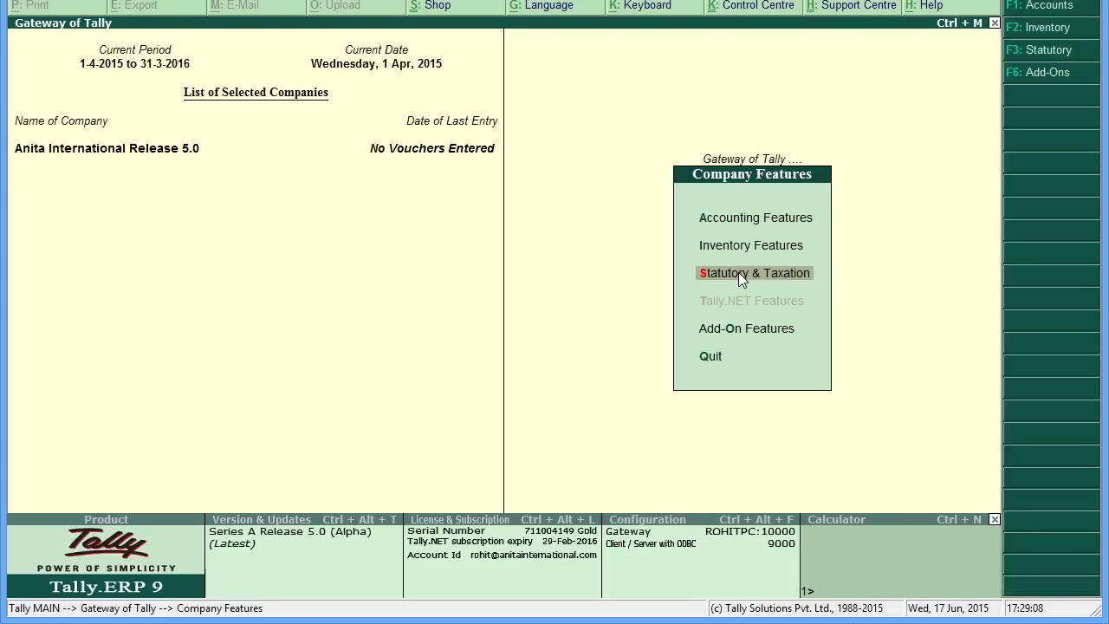
key(Escape)
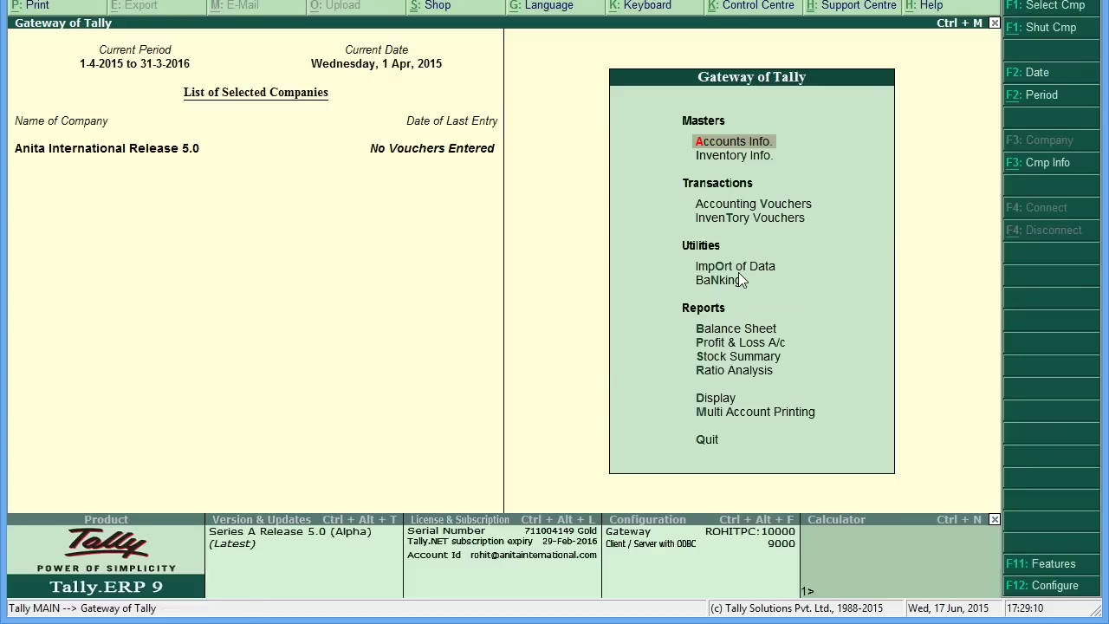
Start creating a single ledger named "VAT Ledger" under Duties & Taxes.
key(Return)
key(Down)
key(Return)
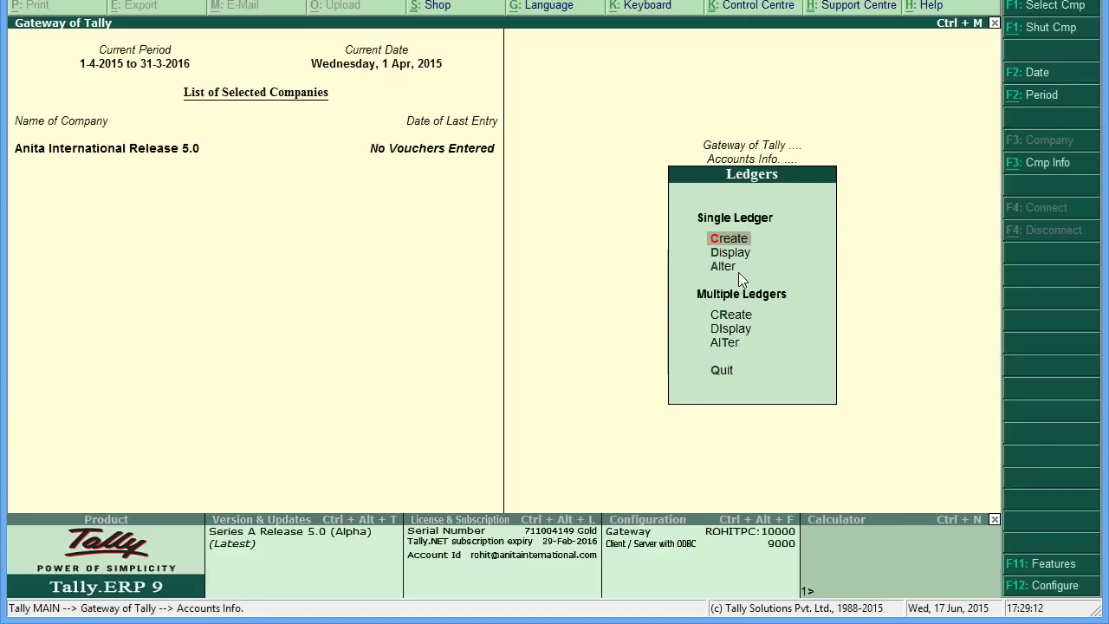
key(Return)
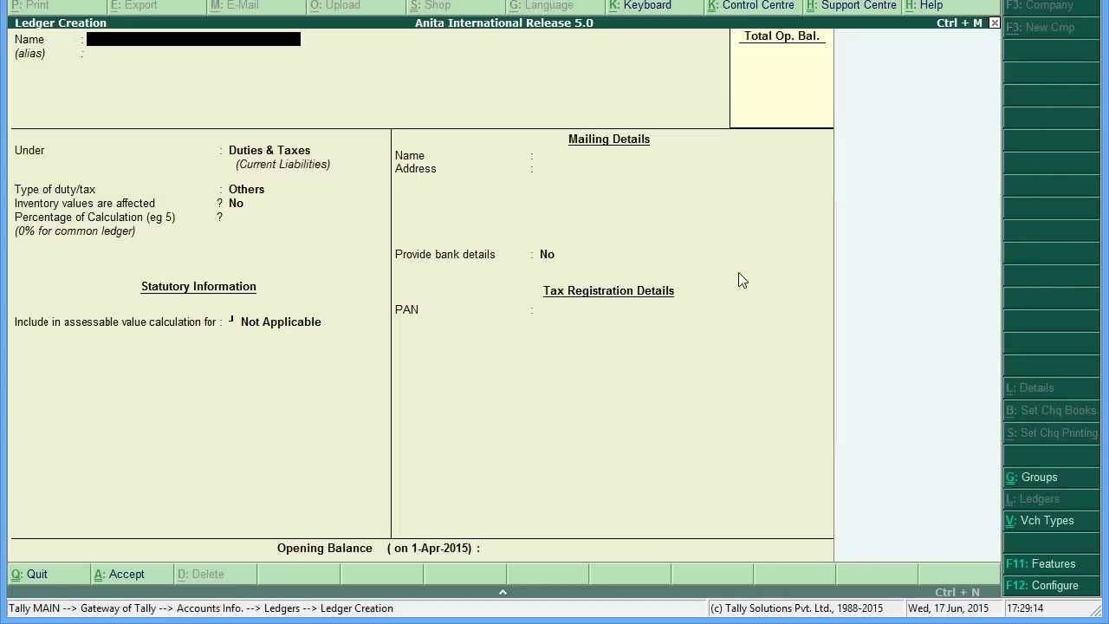
text(VAT Ledger)
key(Return)
key(Return)
key(Return)
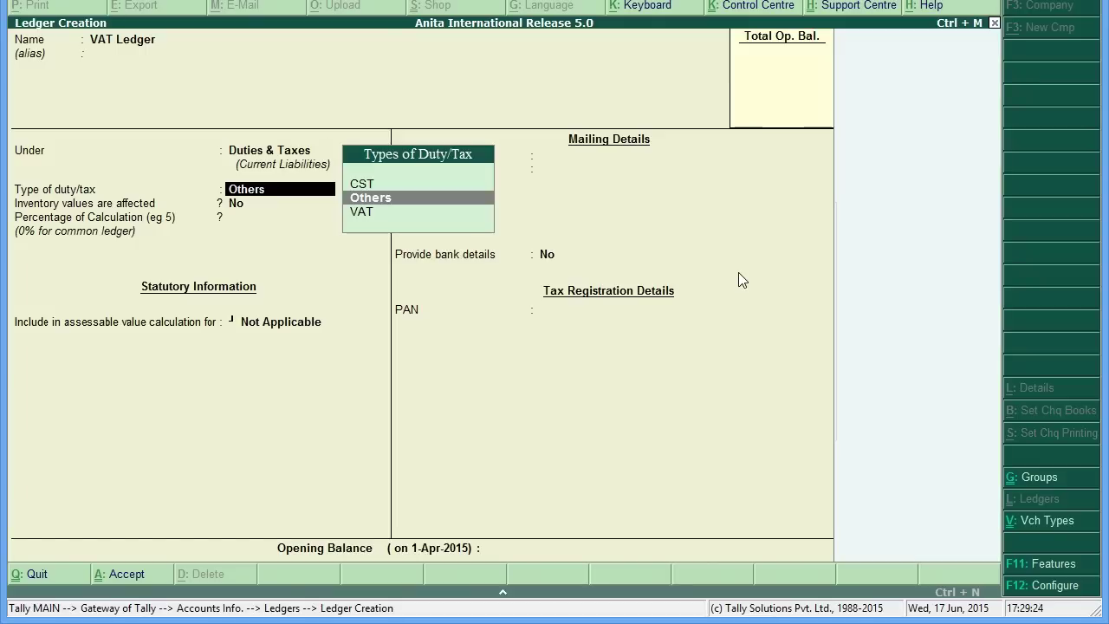
Set the ledger's type of duty/tax to VAT, leave the calculation percentage and opening balance blank, and save it.
key(Down)
key(Return)
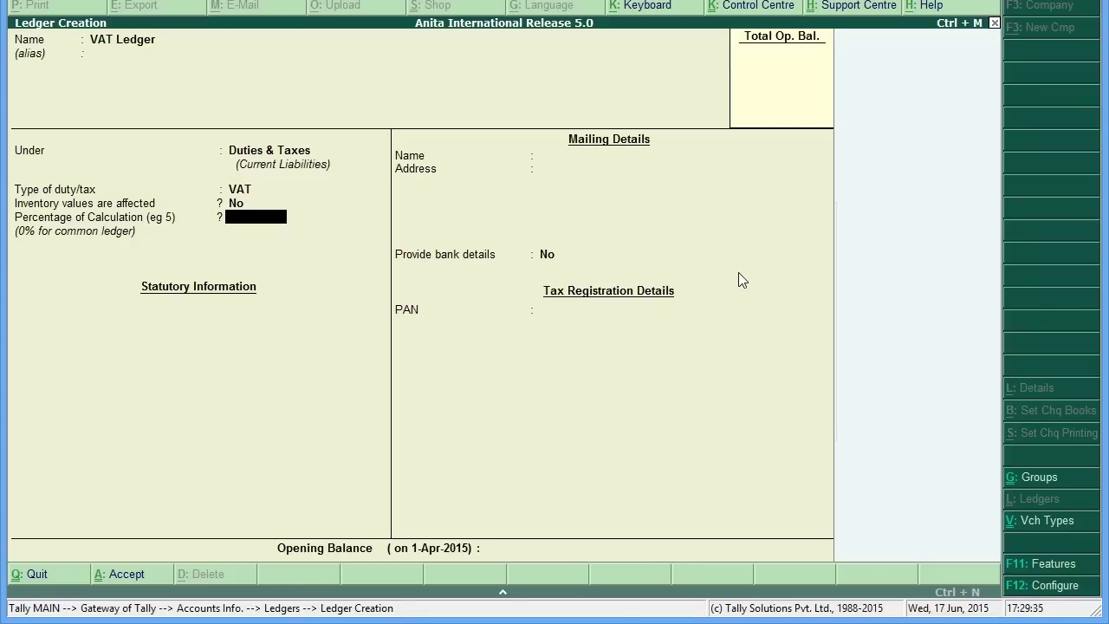
key(Return)
key(Return)
key(Return)
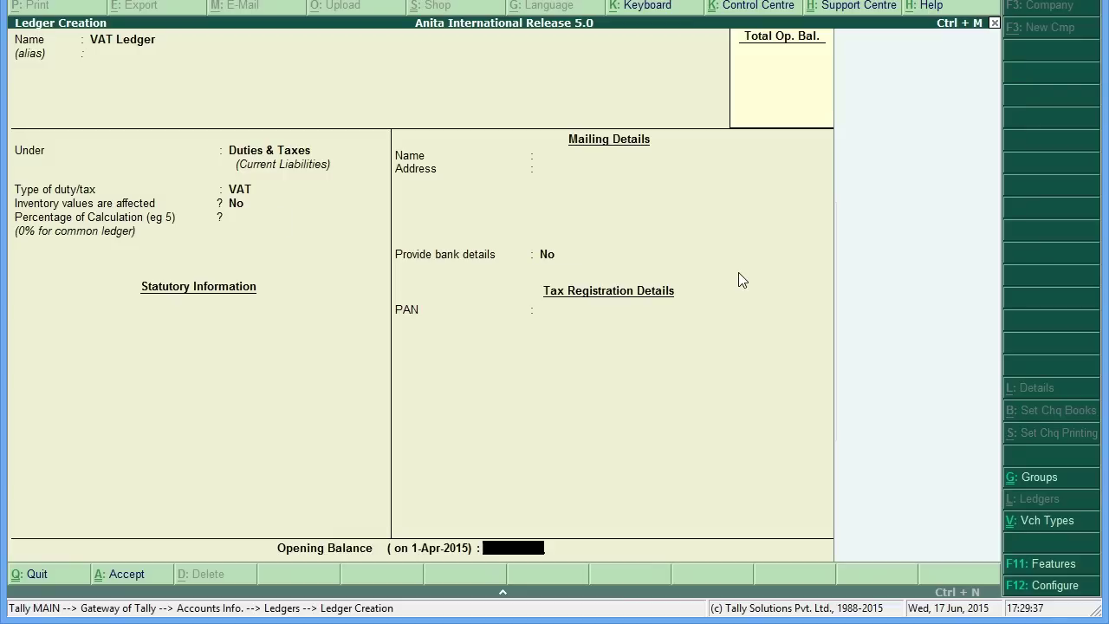
key(Return)
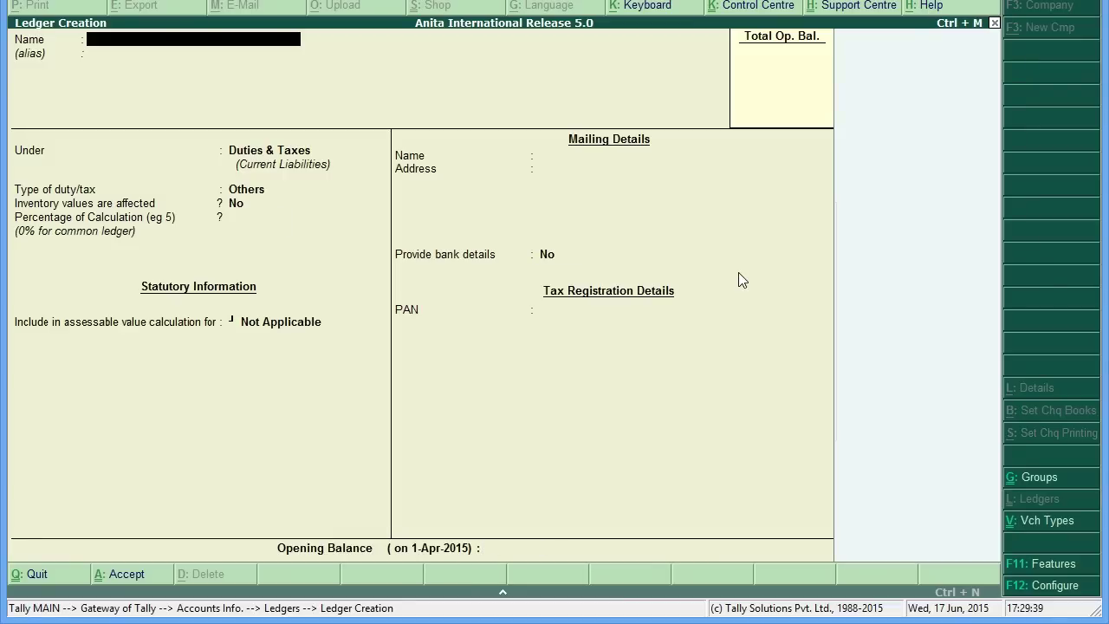
Name the next new ledger "Sales A/c" and place it under Sales Accounts.
text(Sales)
text( Ledge)
key(BackSpace)
key(BackSpace)
key(BackSpace)
key(BackSpace)
key(BackSpace)
key(BackSpace)
text(a/c)
key(Return)
key(Return)
text(Sal)
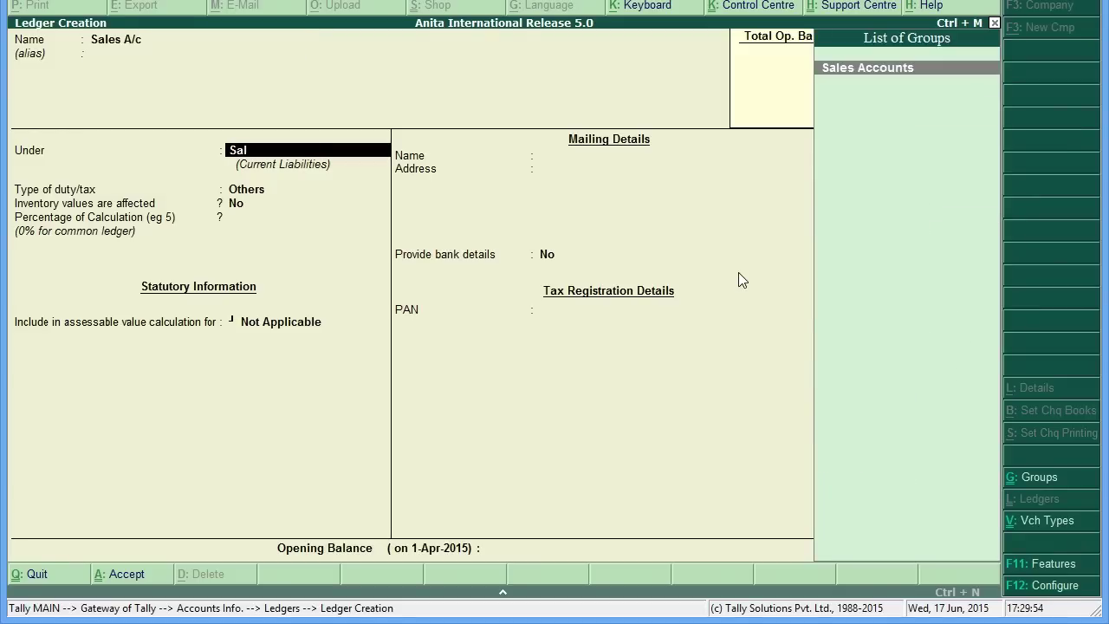
key(Return)
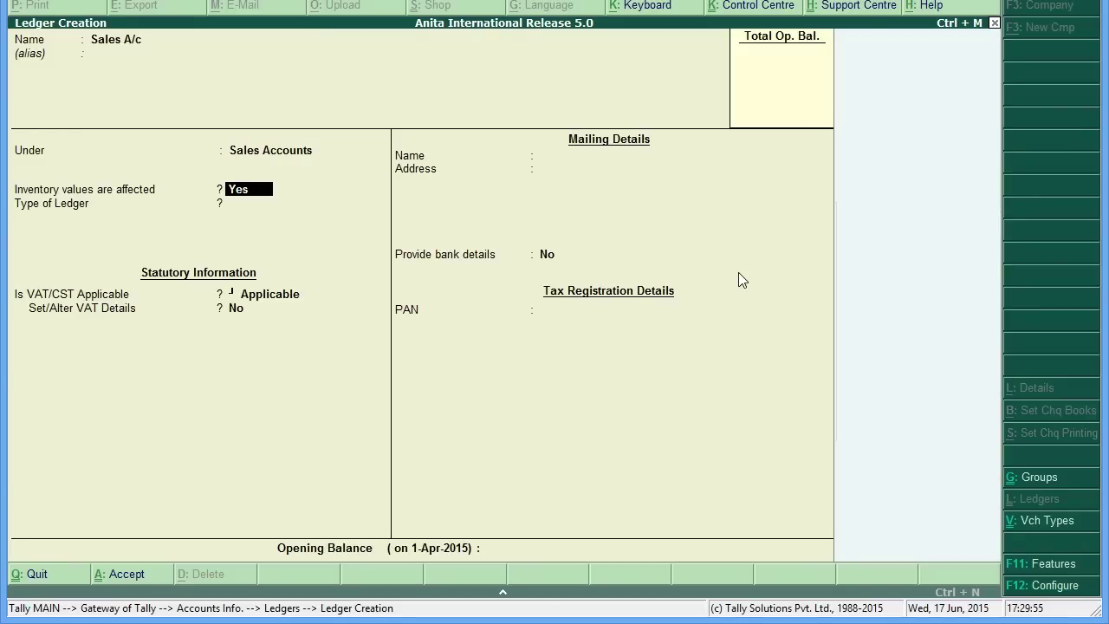
Keep inventory values affected at Yes, ledger type Not Applicable and VAT/CST Applicable without altering VAT details, and save the ledger.
key(Return)
key(Return)
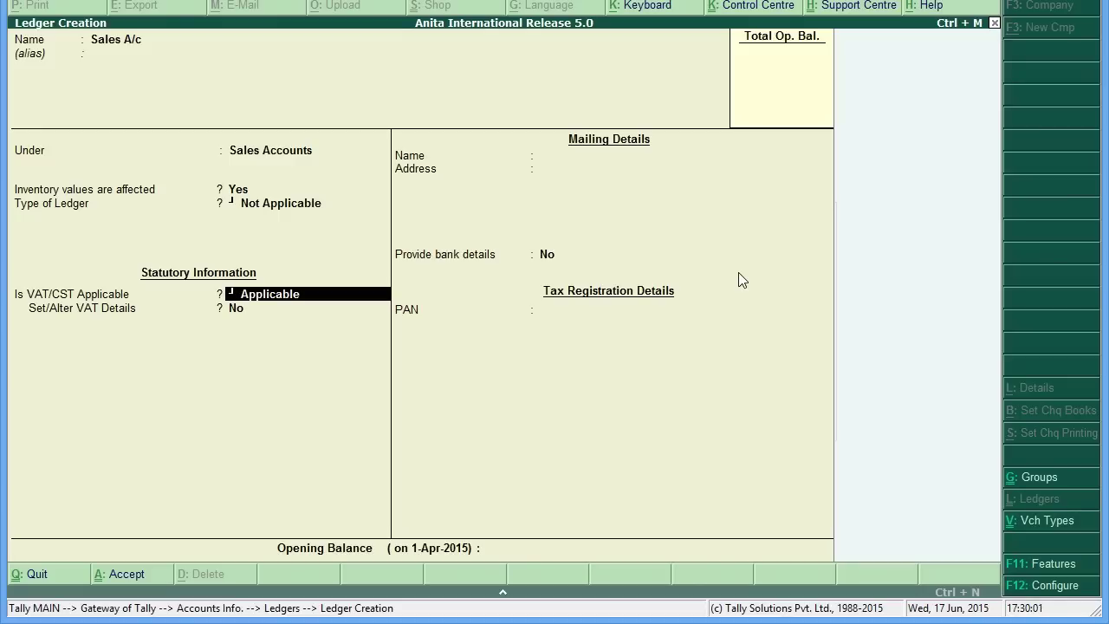
key(Return)
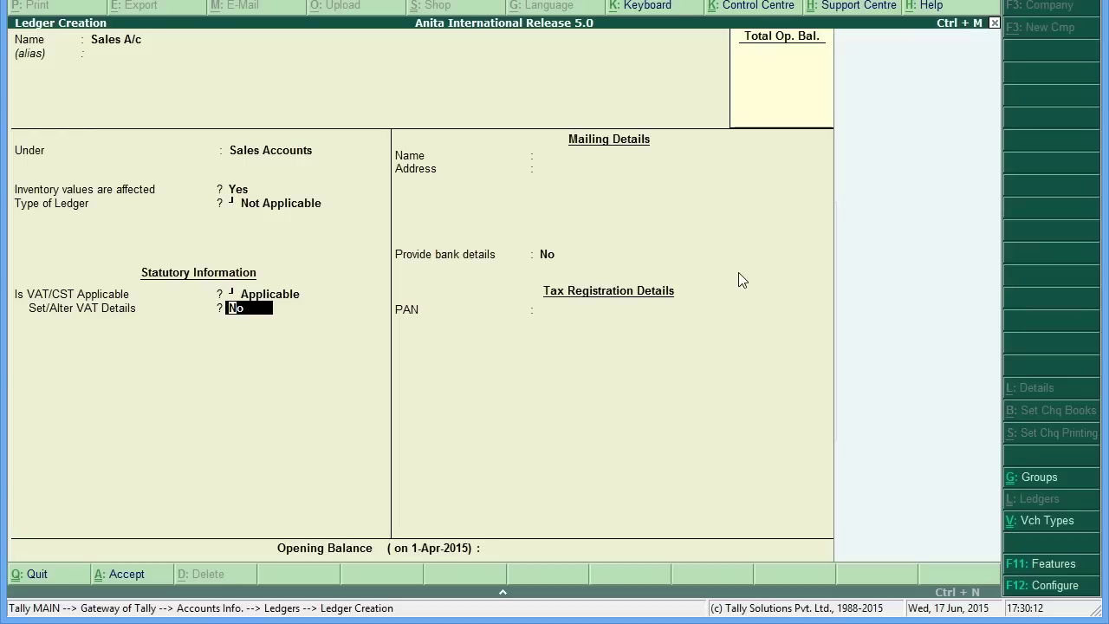
key(Return)
key(Return)
key(Return)
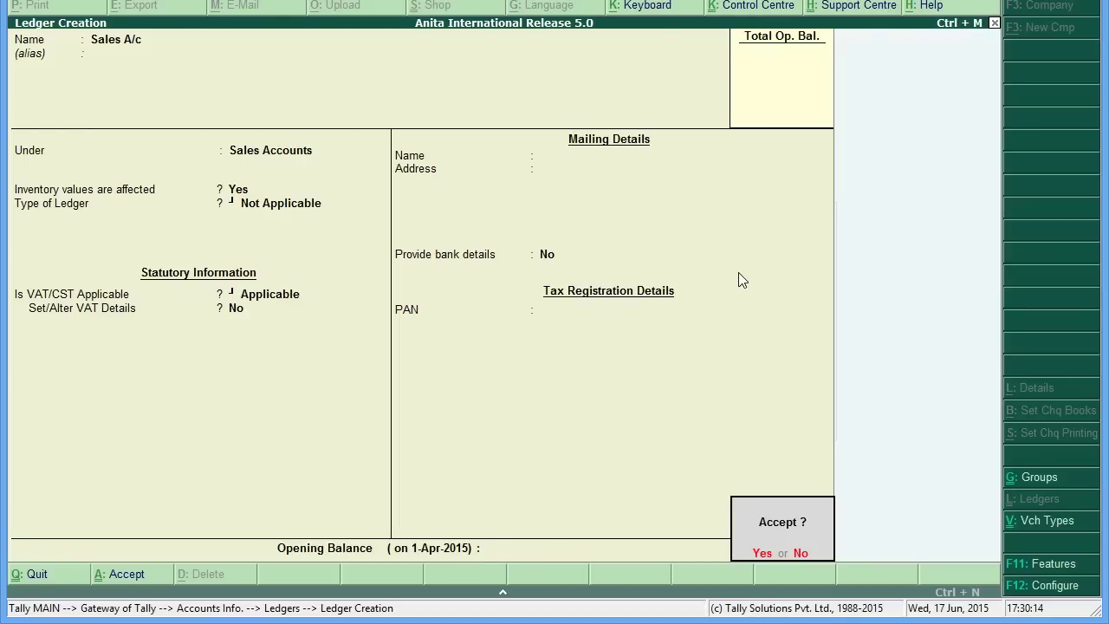
key(Return)
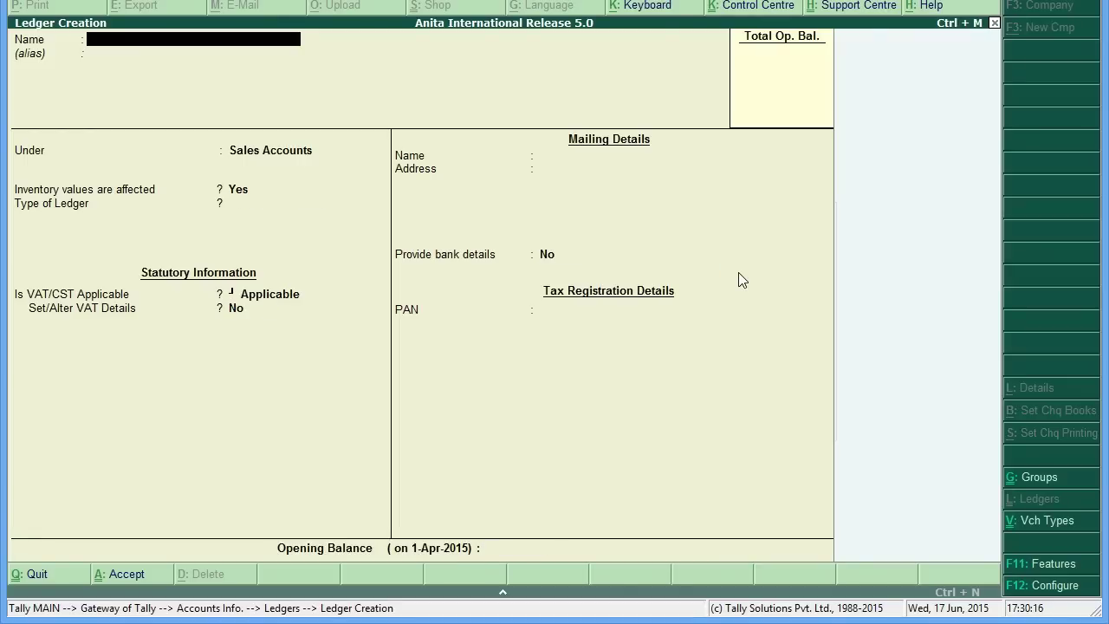
Name the new ledger "Purchase Ledger", leave its alias blank and place it under Purchase Accounts.
text(Purchase Ledger)
key(Return)
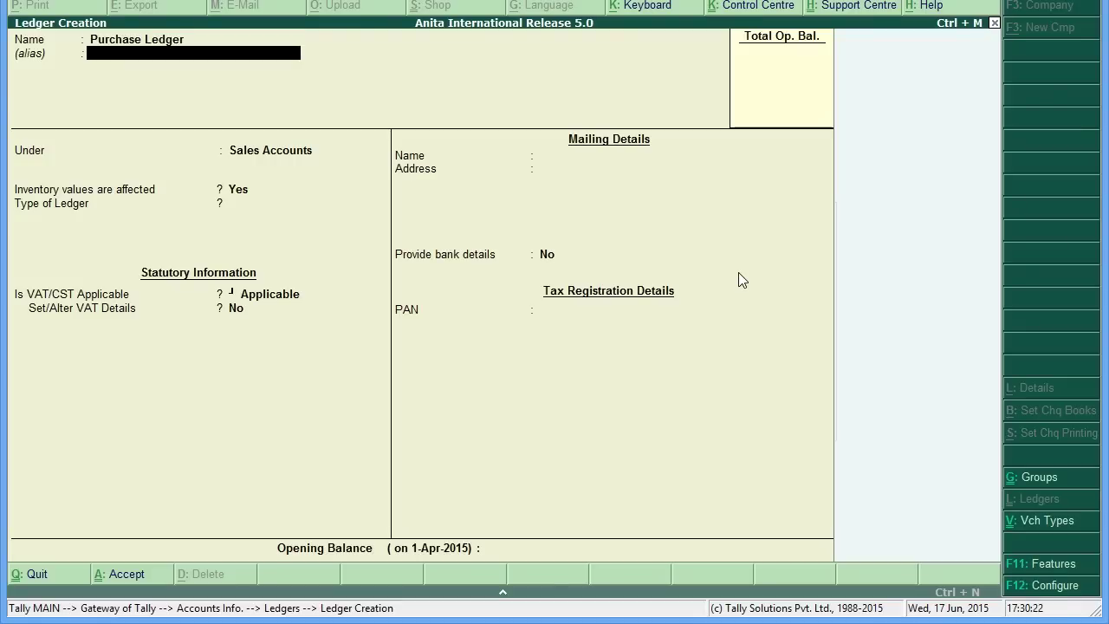
key(Return)
text(Pu)
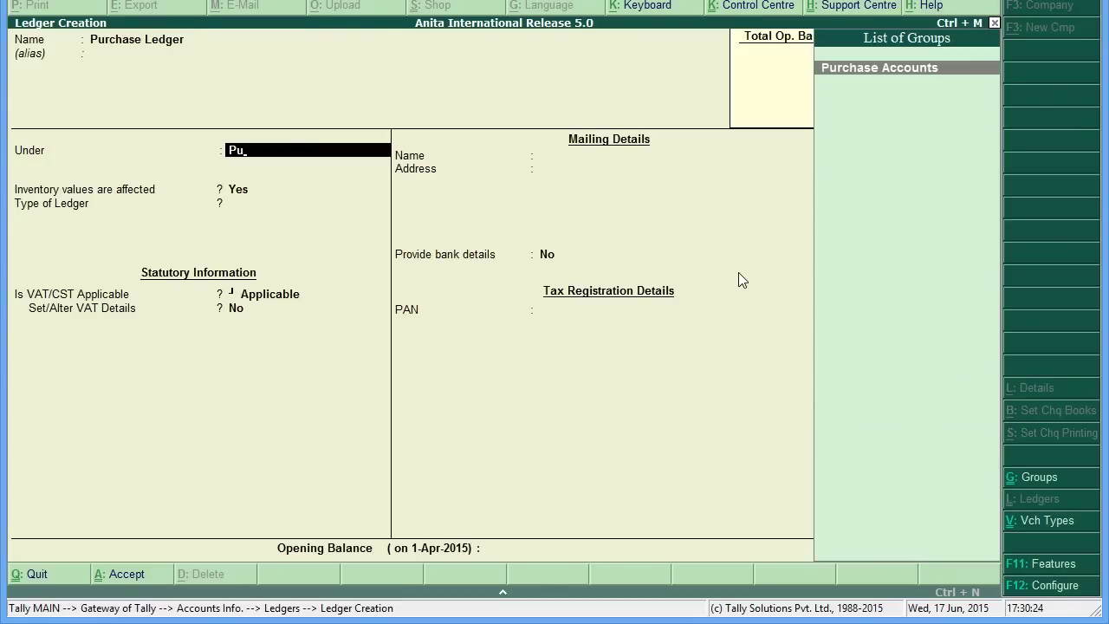
key(Return)
Keep the purchase ledger's inventory values affected at Yes, type Not Applicable and VAT/CST Applicable with unaltered VAT details, and save it.
key(Return)
key(Return)
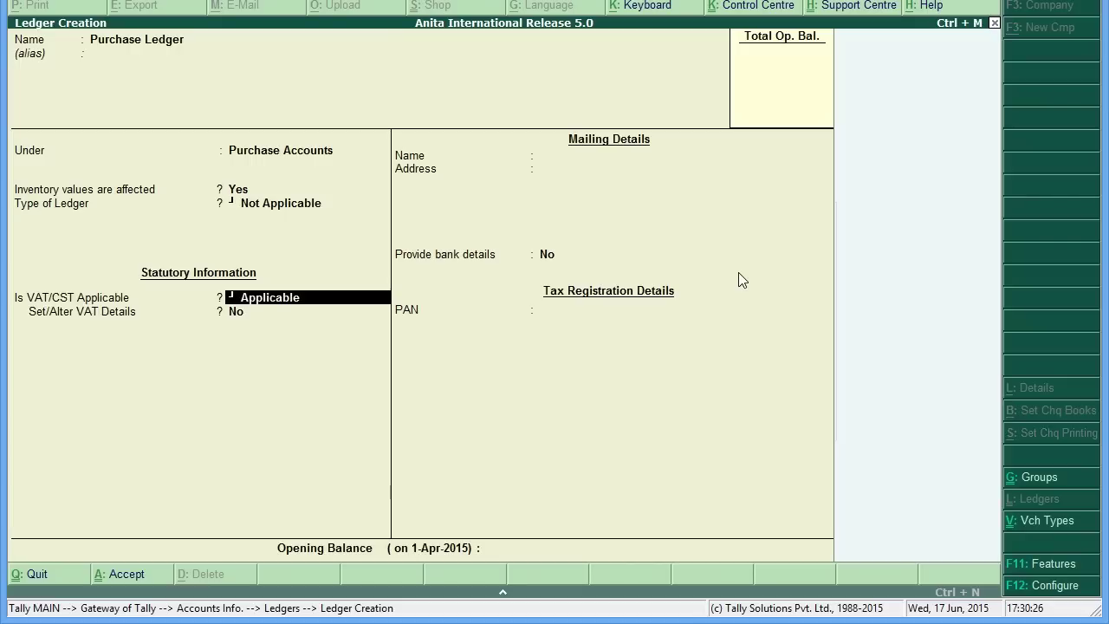
key(Return)
key(Return)
key(Return)
key(Return)
key(Return)
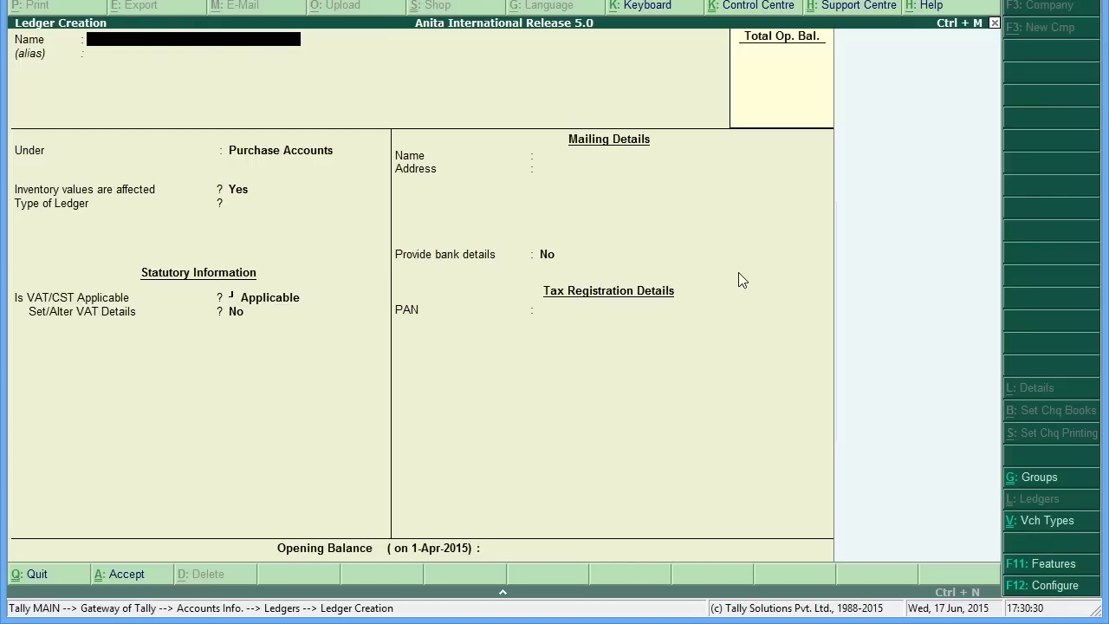
Name the next ledger "Customer 1" under Sundry Debtors, keeping bill-by-bill balances and inventory values affected at No.
text(Customer 1)
key(Return)
key(Return)
text(Sun)
key(Down)
key(Return)
key(Return)
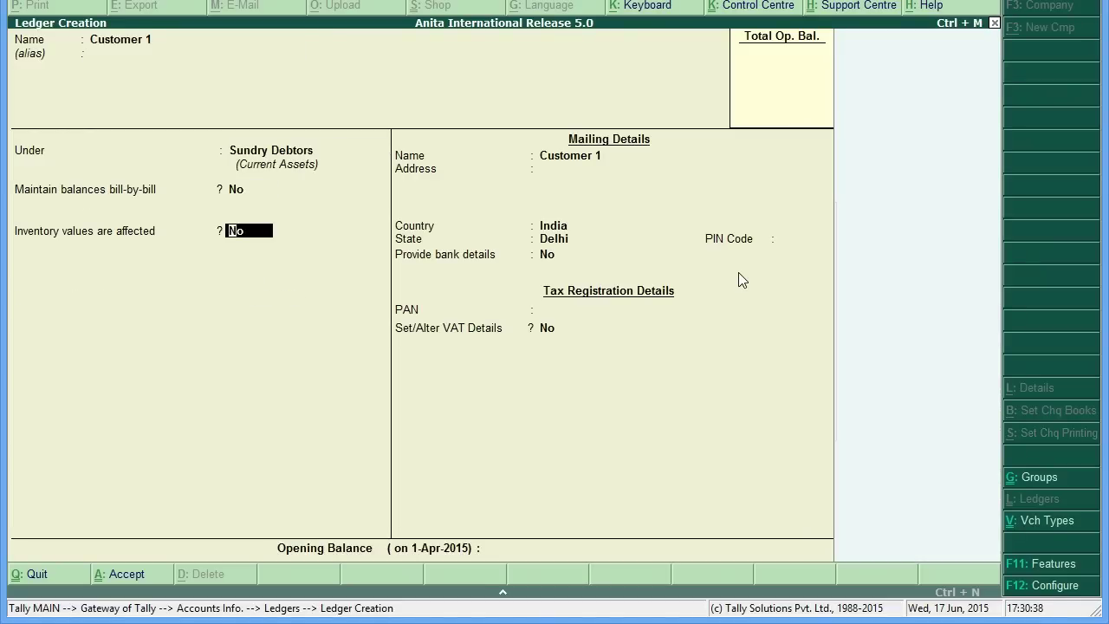
key(Return)
Leave Customer 1's address blank, keep country India and state Delhi, and enter the postal code.
key(Return)
key(Return)
key(Return)
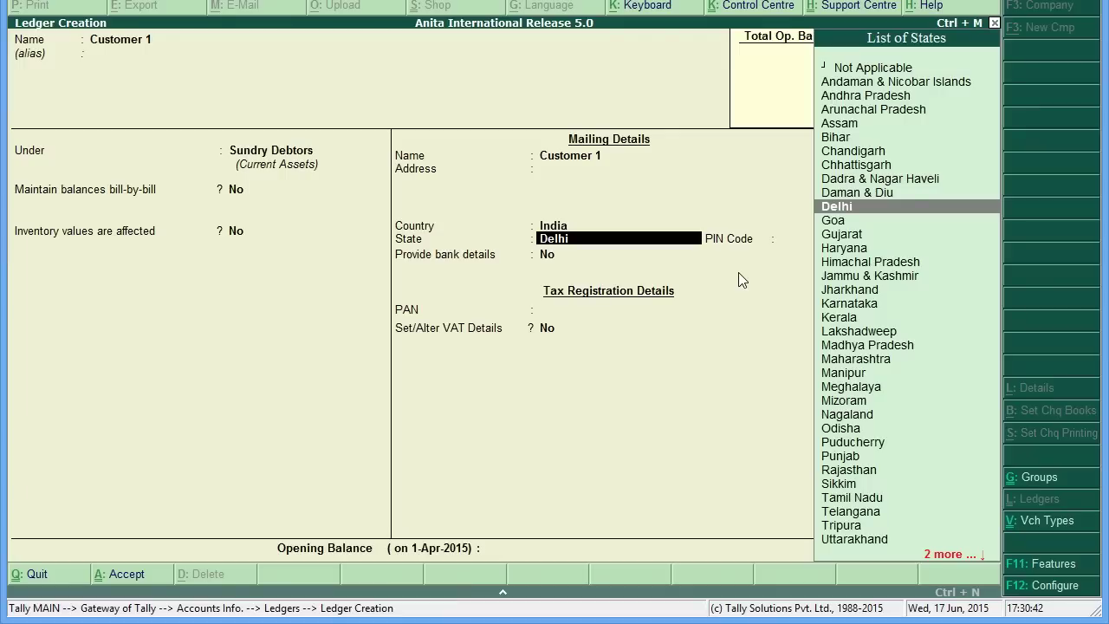
key(Return)
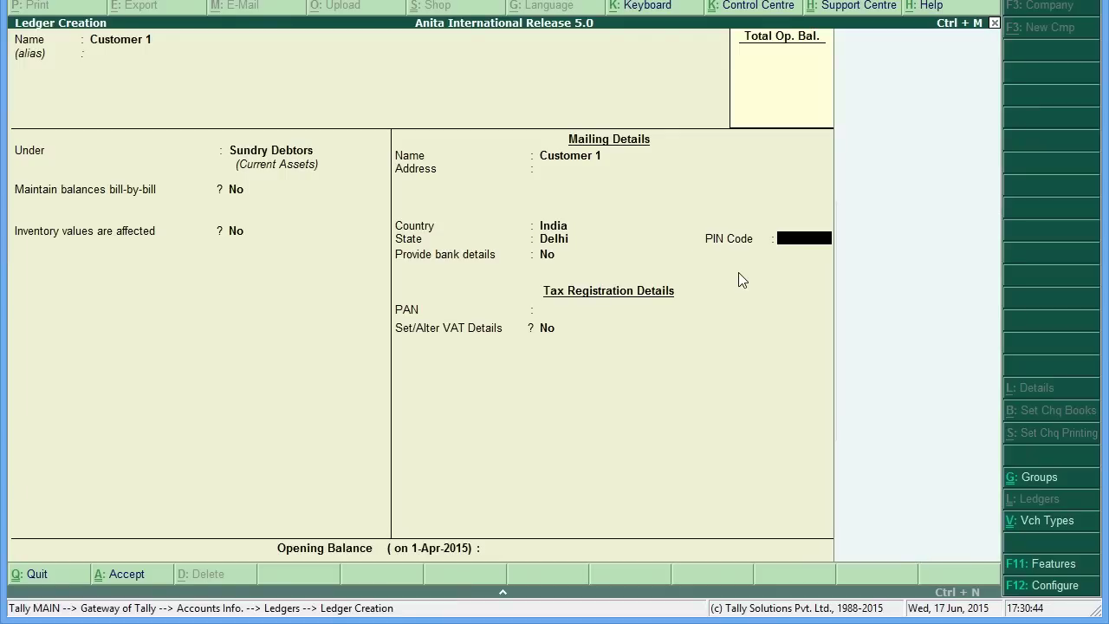
text(110018)
key(Return)
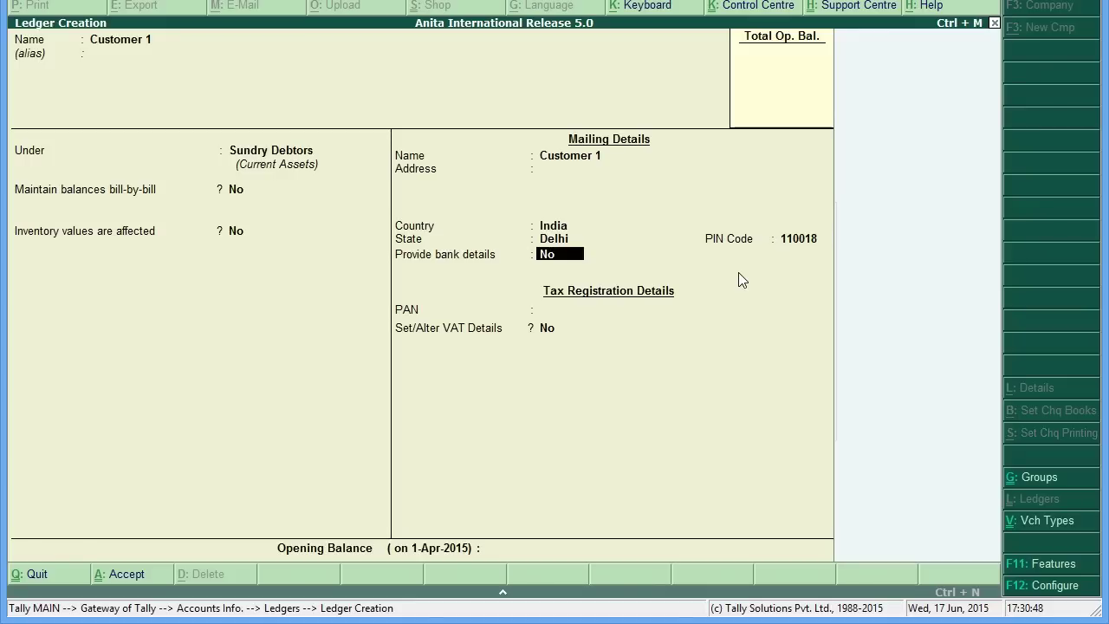
Keep Customer 1's bank details and VAT details at No, leave the tax number and opening balance blank, and save the ledger.
key(Return)
key(Return)
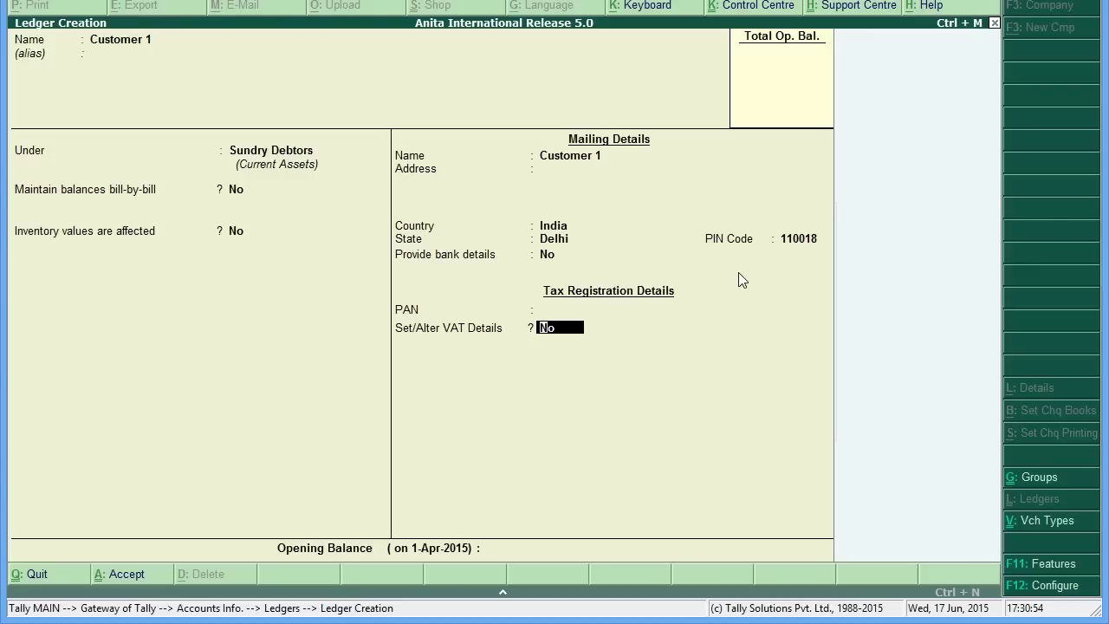
key(Return)
key(Return)
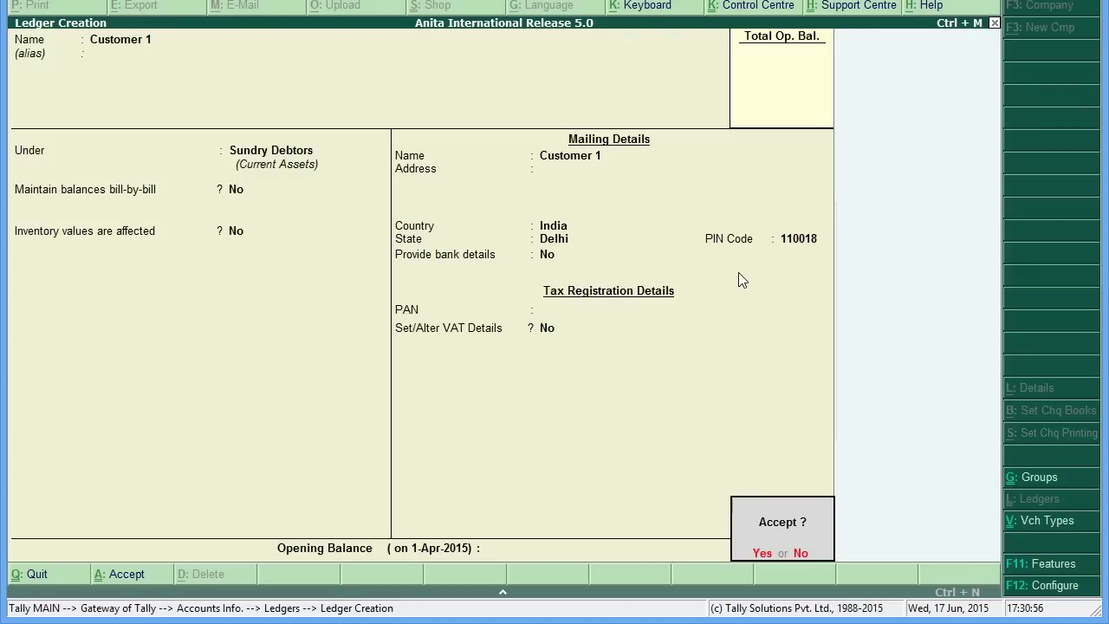
key(Return)
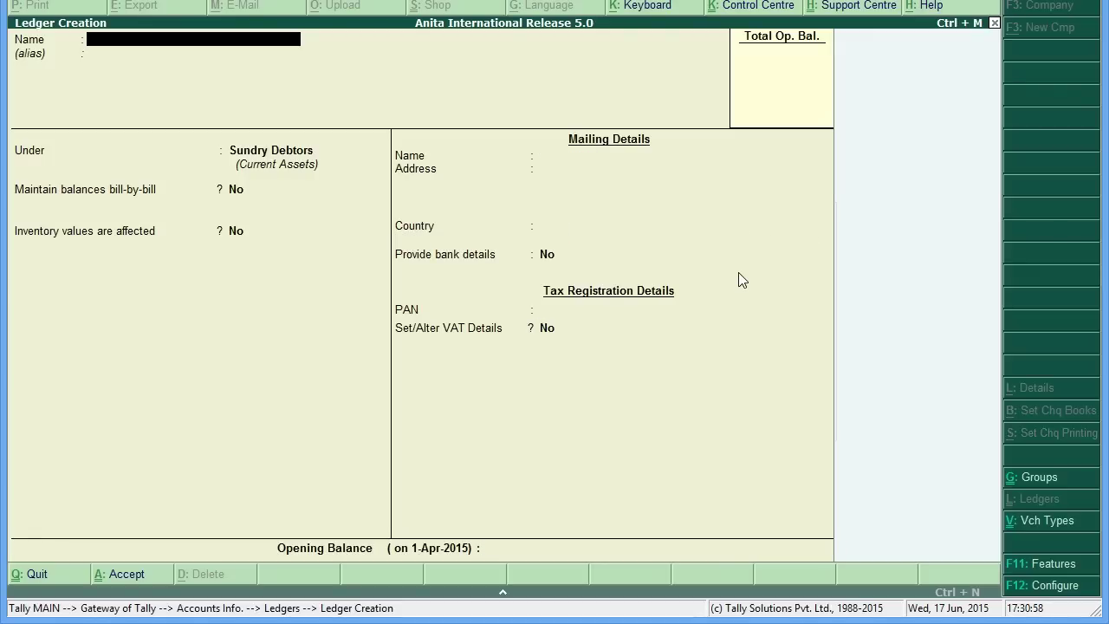
Name the next ledger "Customer Interstate" under Sundry Debtors, keeping bill-by-bill balances and inventory values affected at No.
text(Customer Interstate)
key(Return)
key(Return)
key(Return)
key(Return)
key(Return)
key(Return)
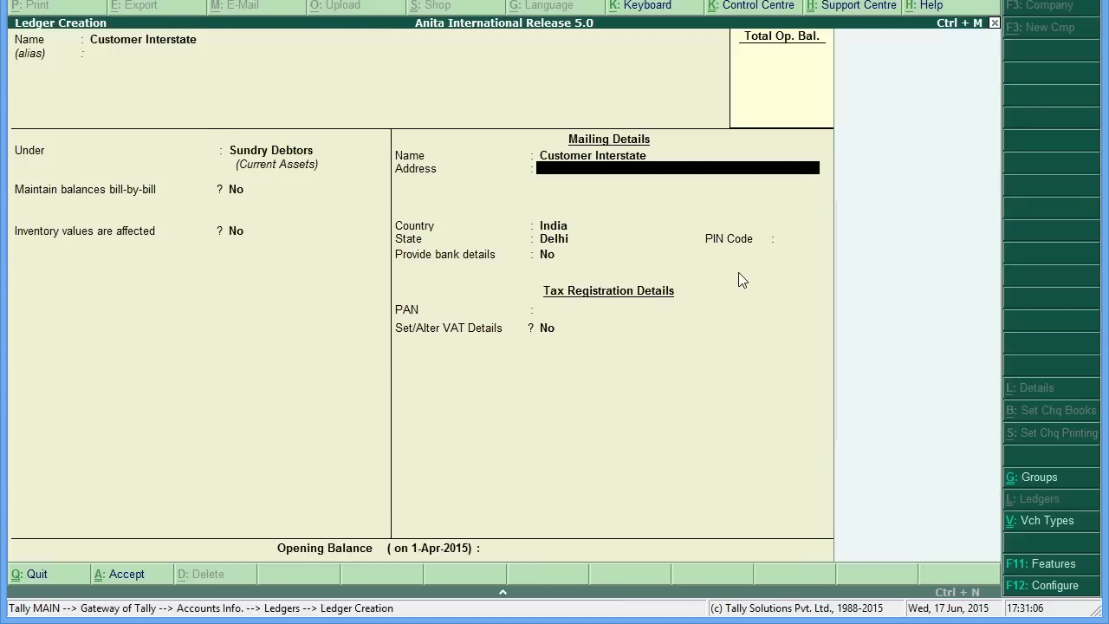
Leave the interstate customer's address blank, keep country India, and set the state to Punjab with district Amritsar.
key(Return)
key(Return)
text(Pun)
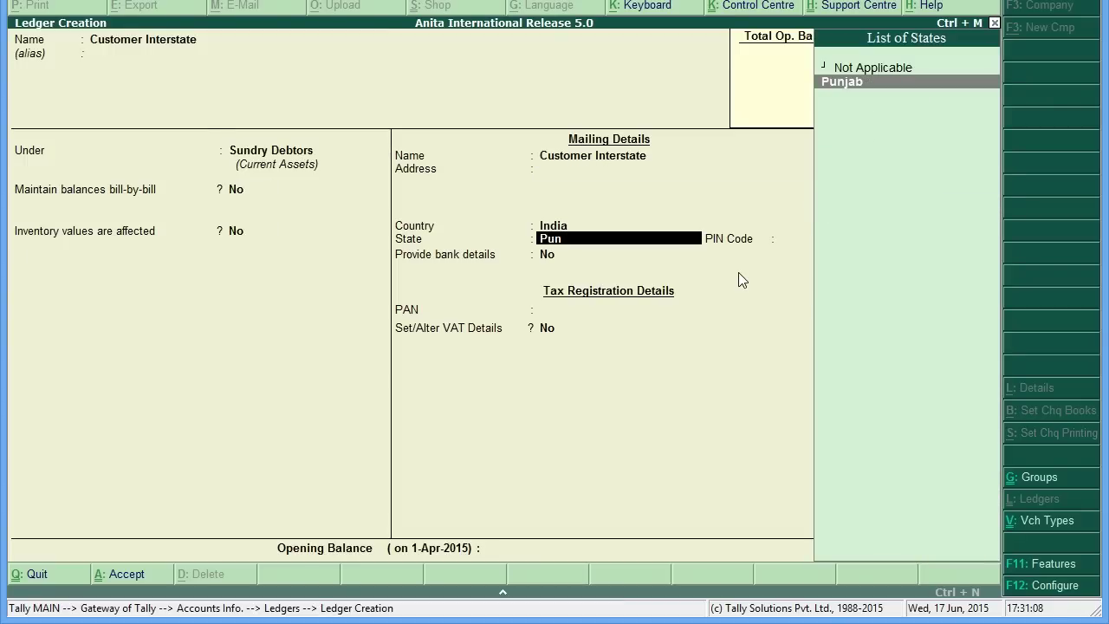
key(Return)
key(Down)
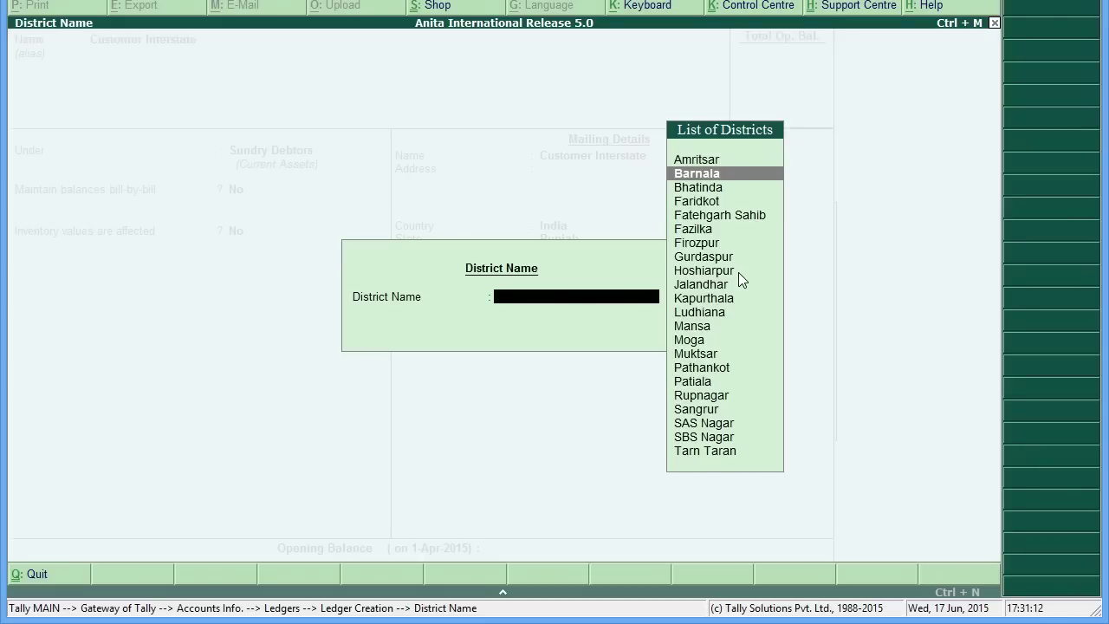
key(Up)
key(Return)
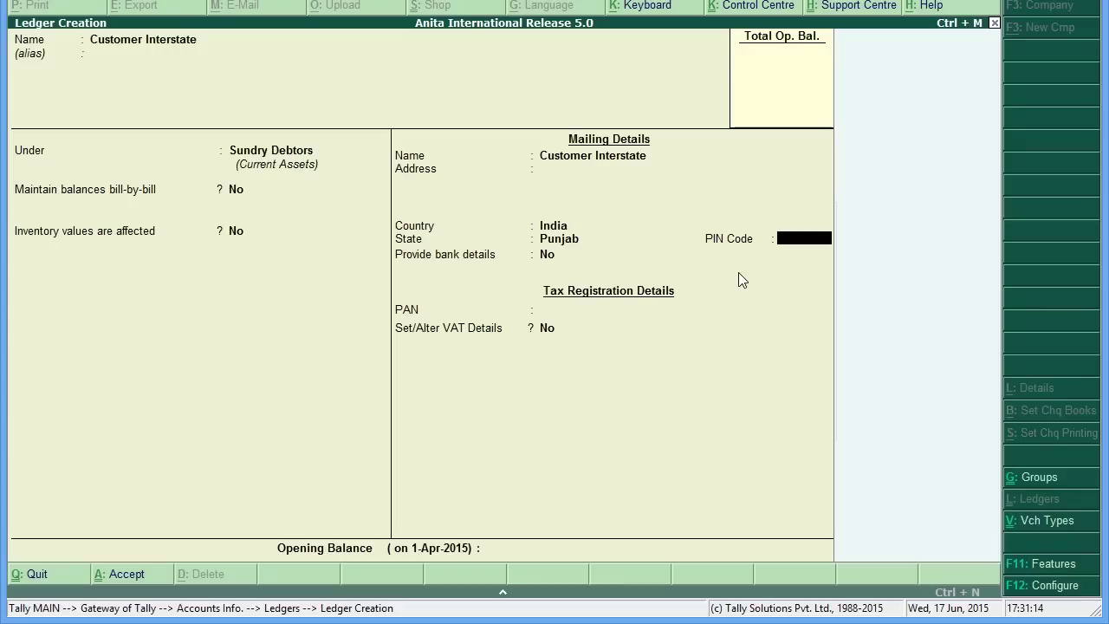
Leave the interstate customer's postal code and tax number blank, keep bank and VAT details at No, and save the ledger.
key(Return)
key(Return)
key(Return)
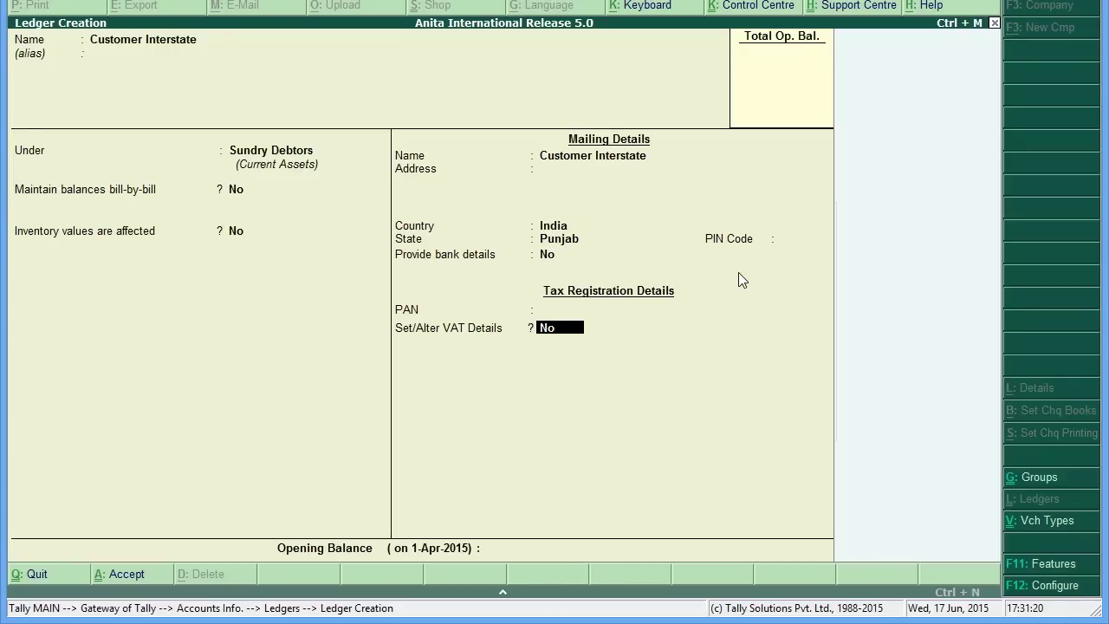
key(Return)
key(Return)
key(Return)
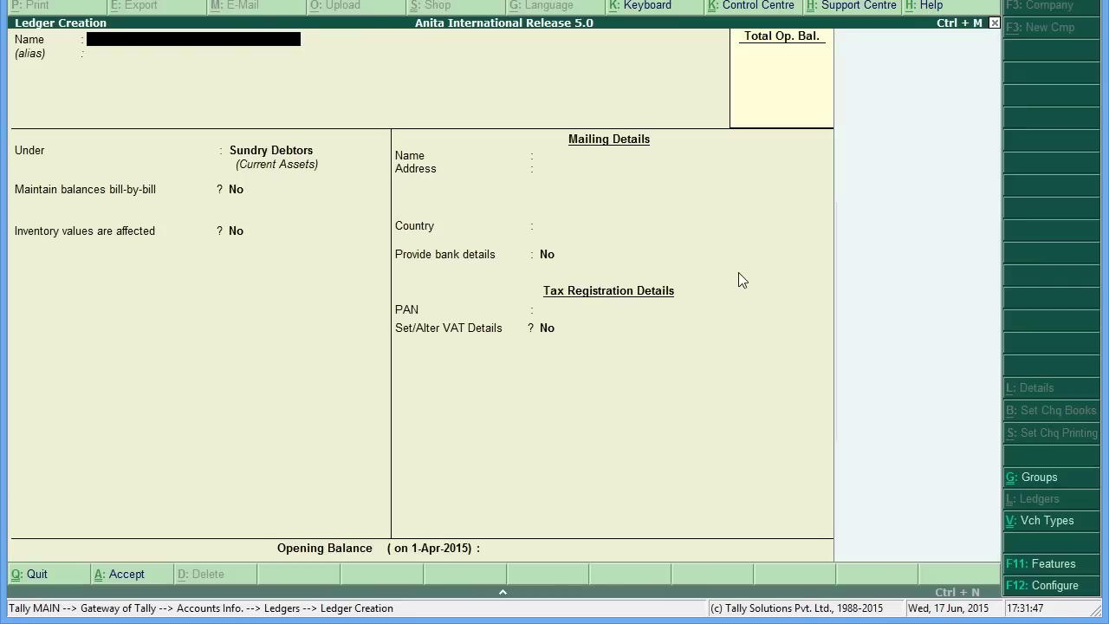
Leave ledger creation and start creating a single stock item named "Item 1" from the inventory masters.
key(Escape)
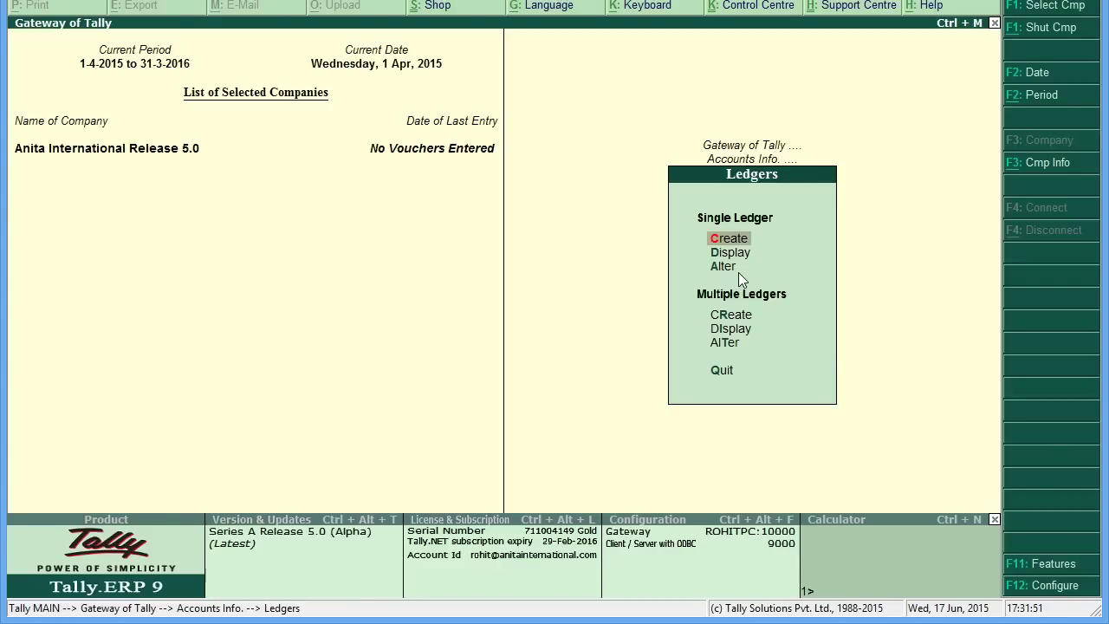
key(Escape)
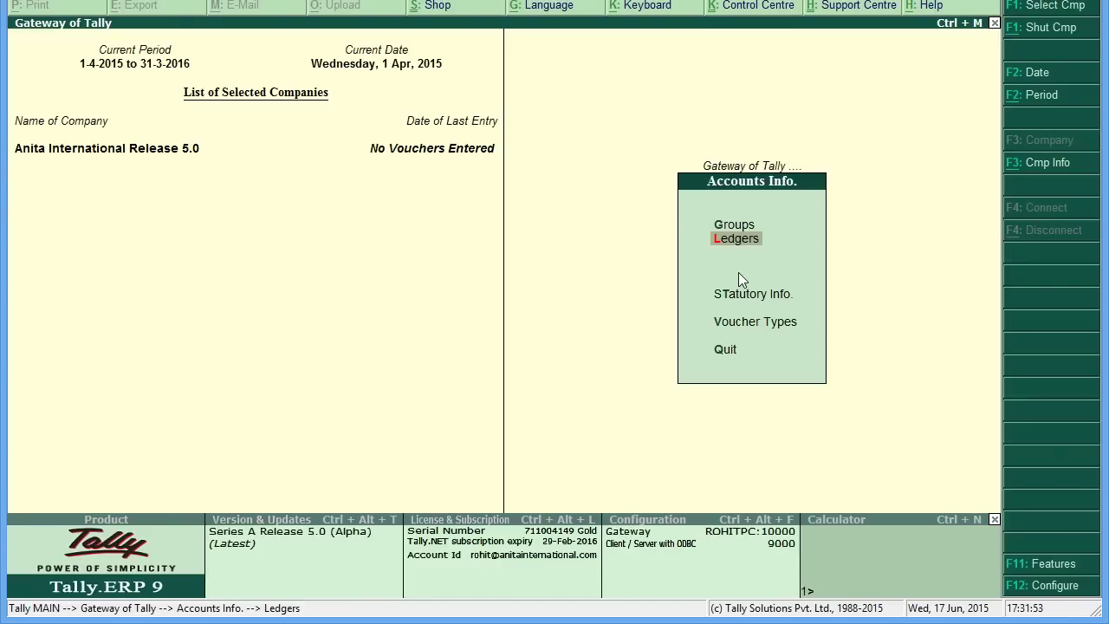
key(Escape)
key(Down)
key(Return)
key(Down)
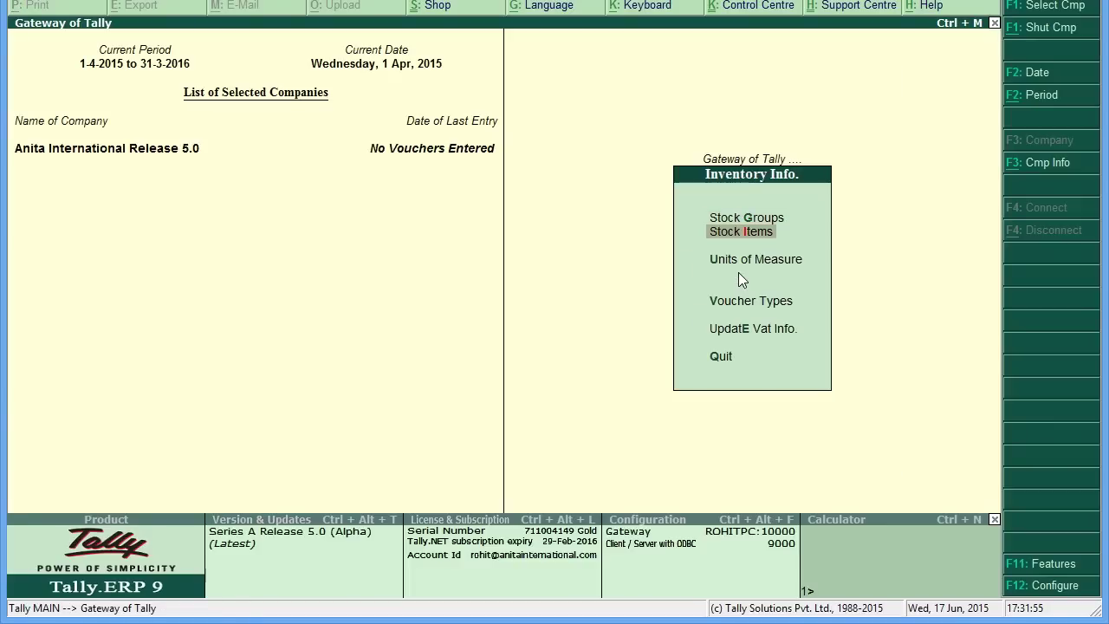
key(Return)
click(739, 275)
text(Item 1)
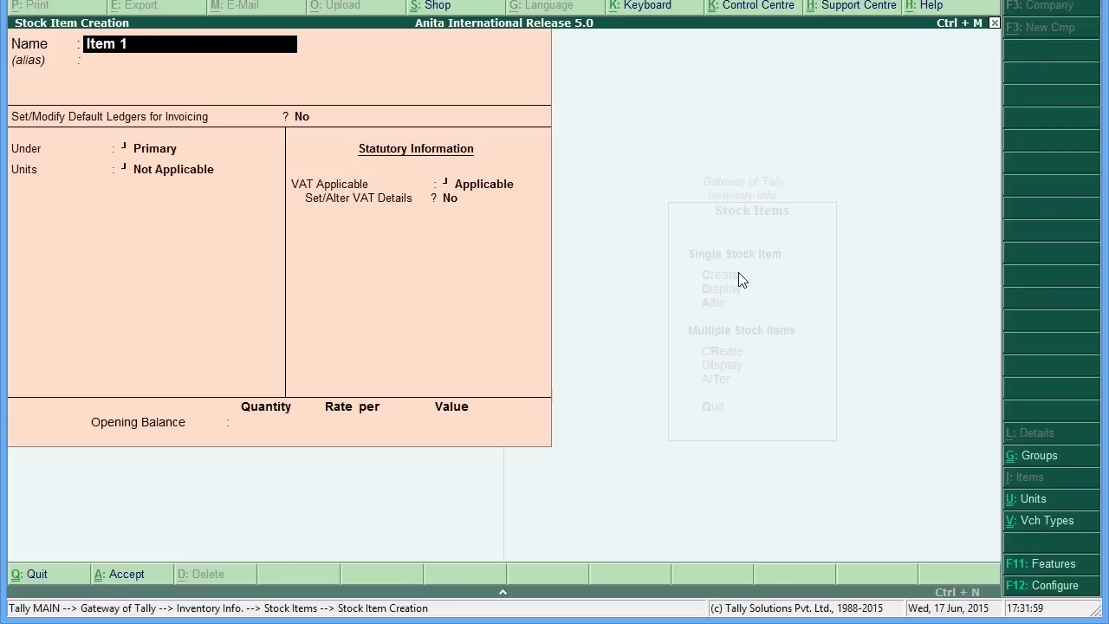
Leave the item's alias blank, keep default invoicing ledgers at No and keep it under Primary.
key(Return)
key(Return)
key(Return)
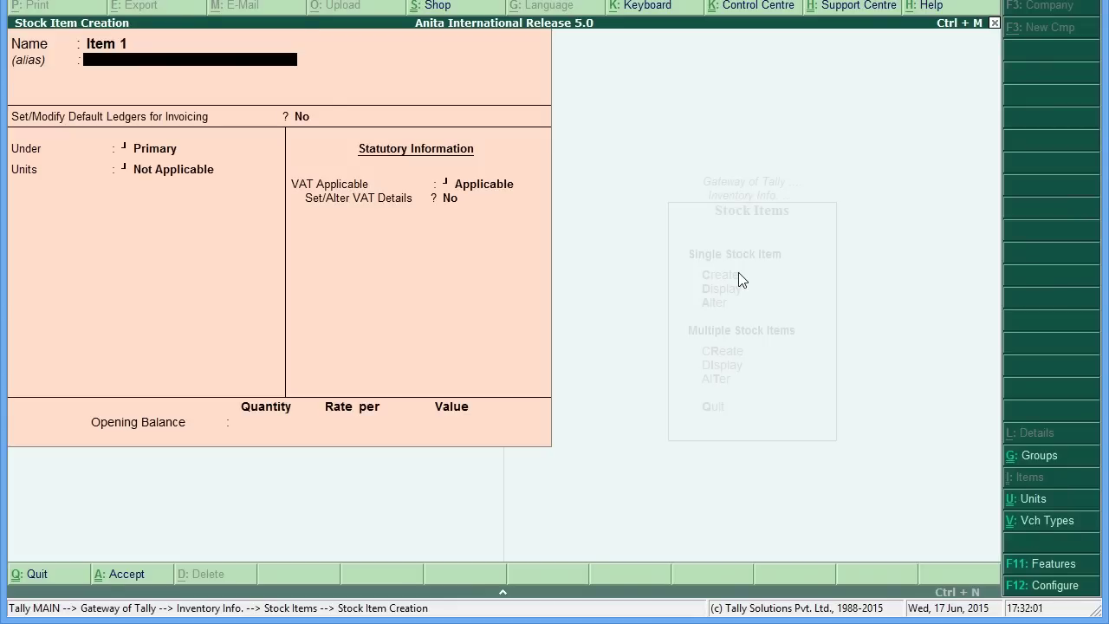
key(Return)
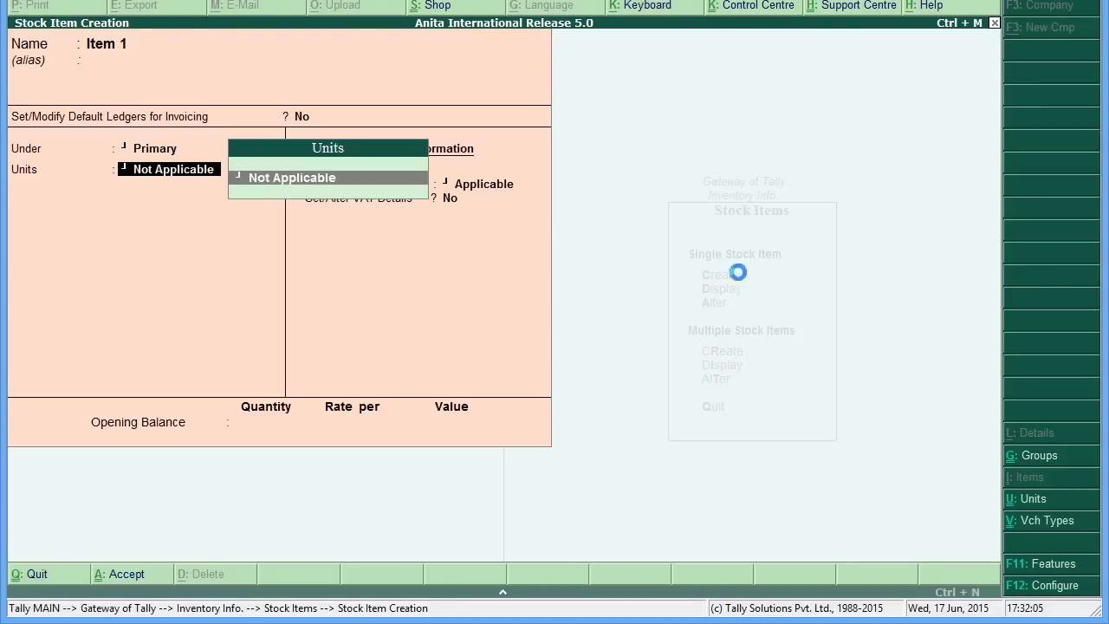
Create a simple unit with symbol "nos", formal name "Numbers" and 0 decimal places, and use it as Item 1's unit.
key(alt+c)
text(nos)
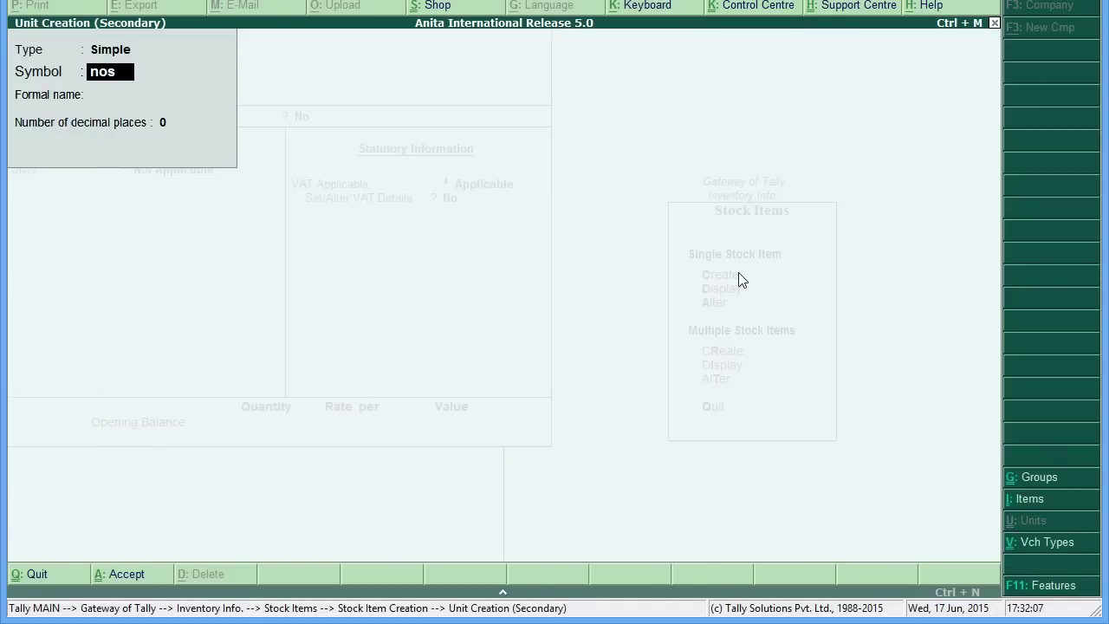
key(Return)
text(Mu)
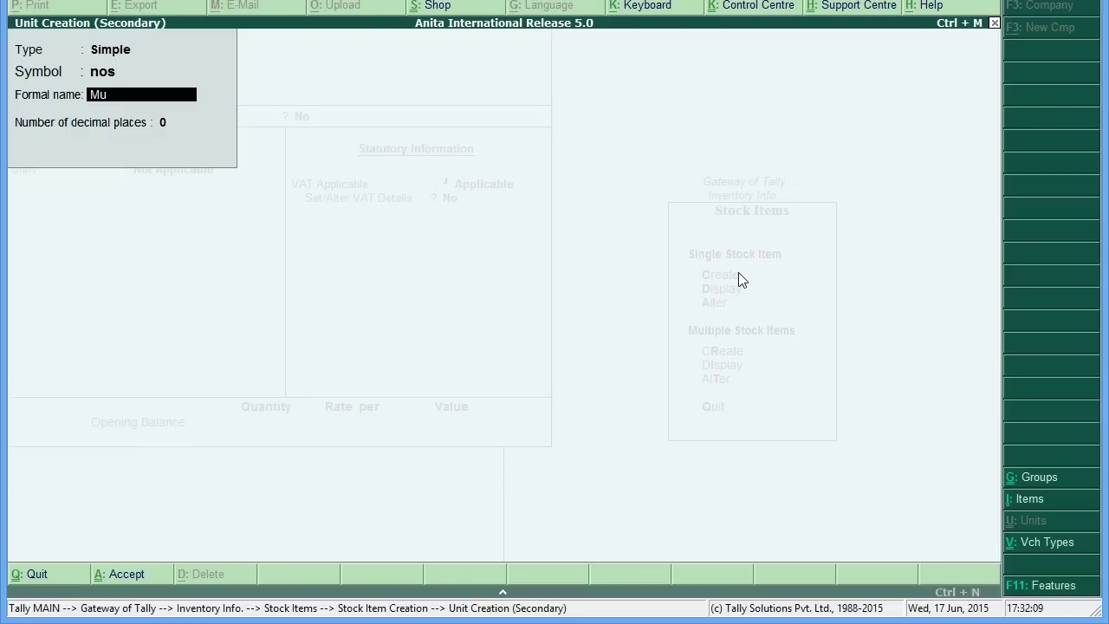
text(m)
key(BackSpace)
key(BackSpace)
key(BackSpace)
text(Numbers)
key(Return)
key(Return)
key(Return)
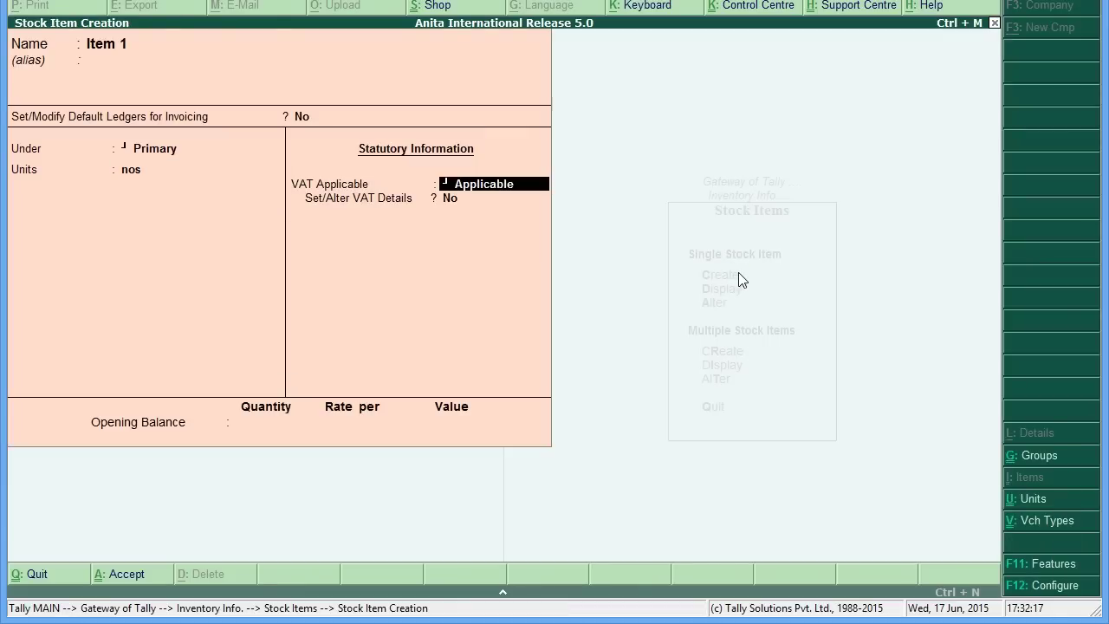
Keep Item 1's VAT Applicable without altering VAT details, leave the opening balance blank, and save the item.
key(Return)
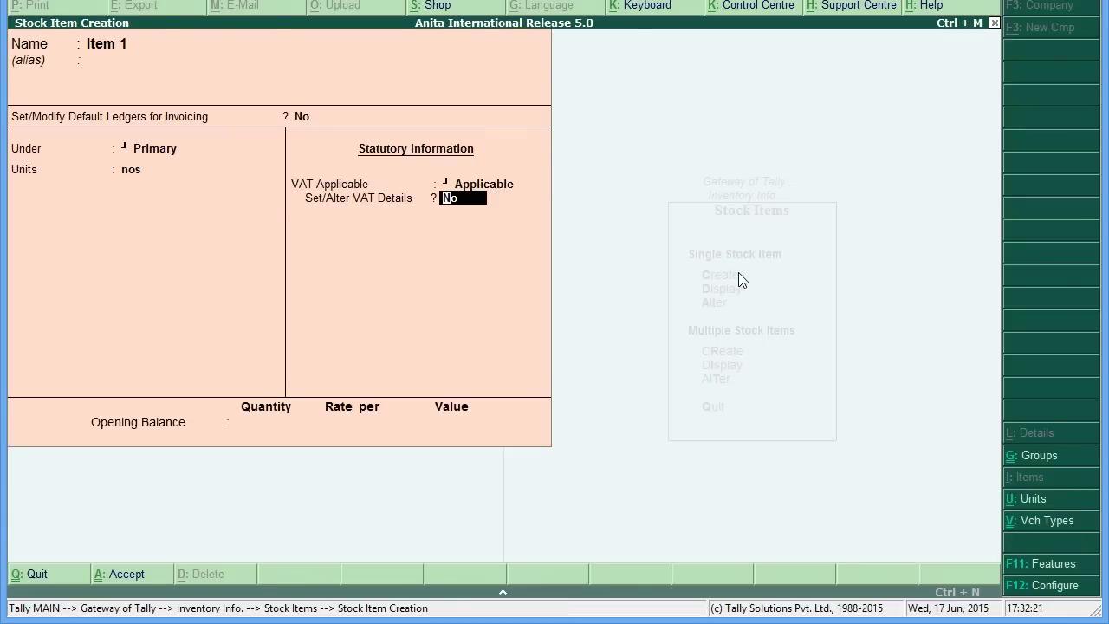
key(Return)
key(Return)
key(Return)
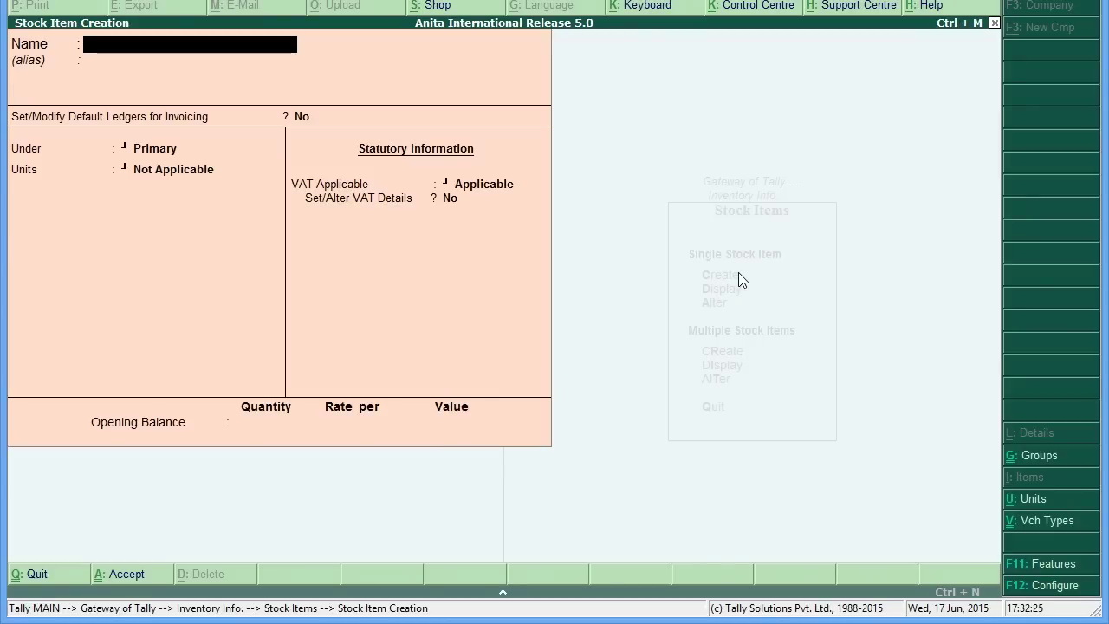
Leave stock item creation and start a Sales accounting voucher with a blank reference.
key(Escape)
key(y)
key(Escape)
key(Escape)
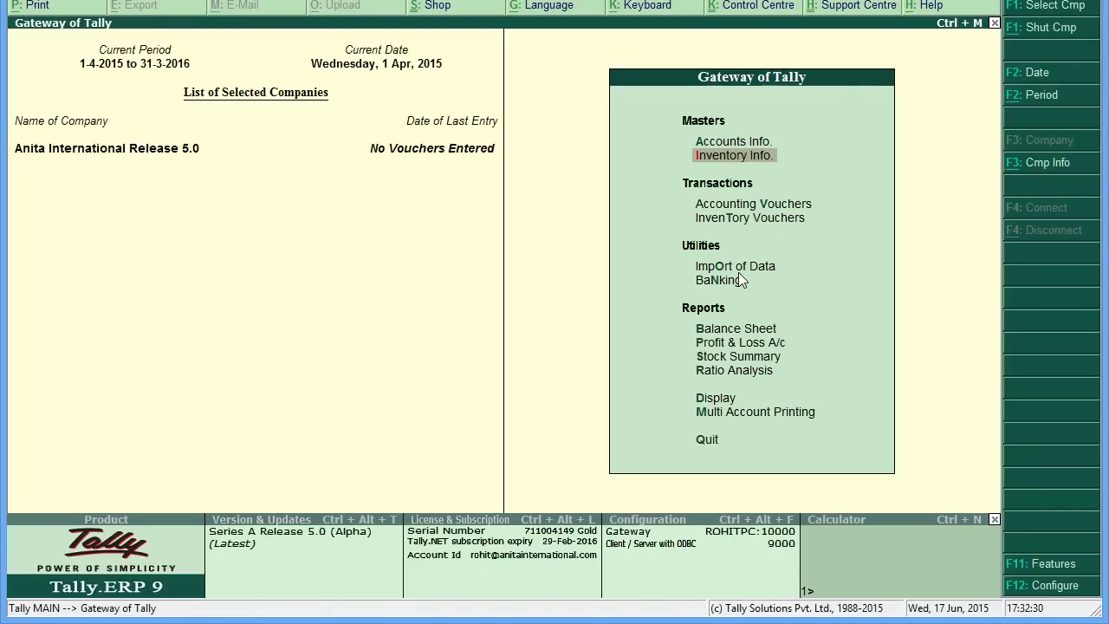
key(Down)
key(Down)
key(Up)
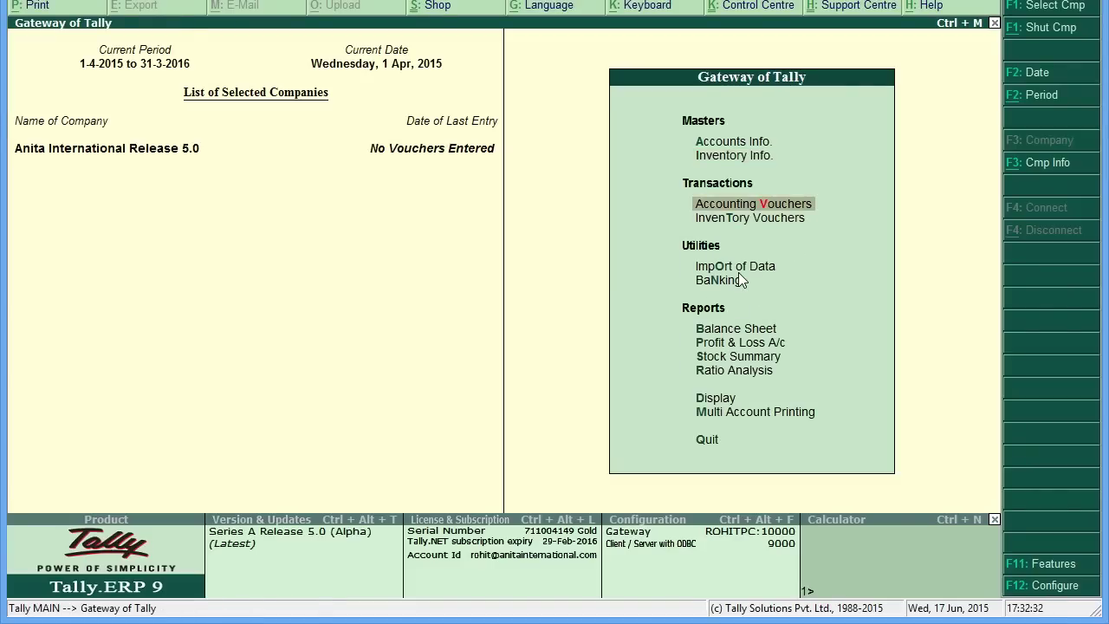
key(Return)
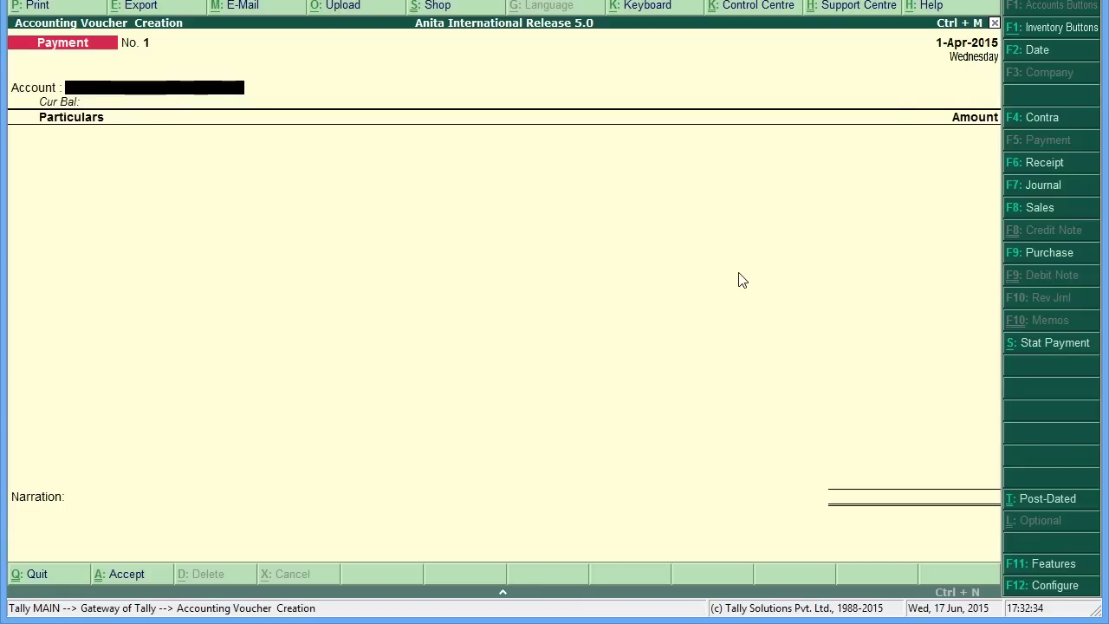
key(F8)
key(Return)
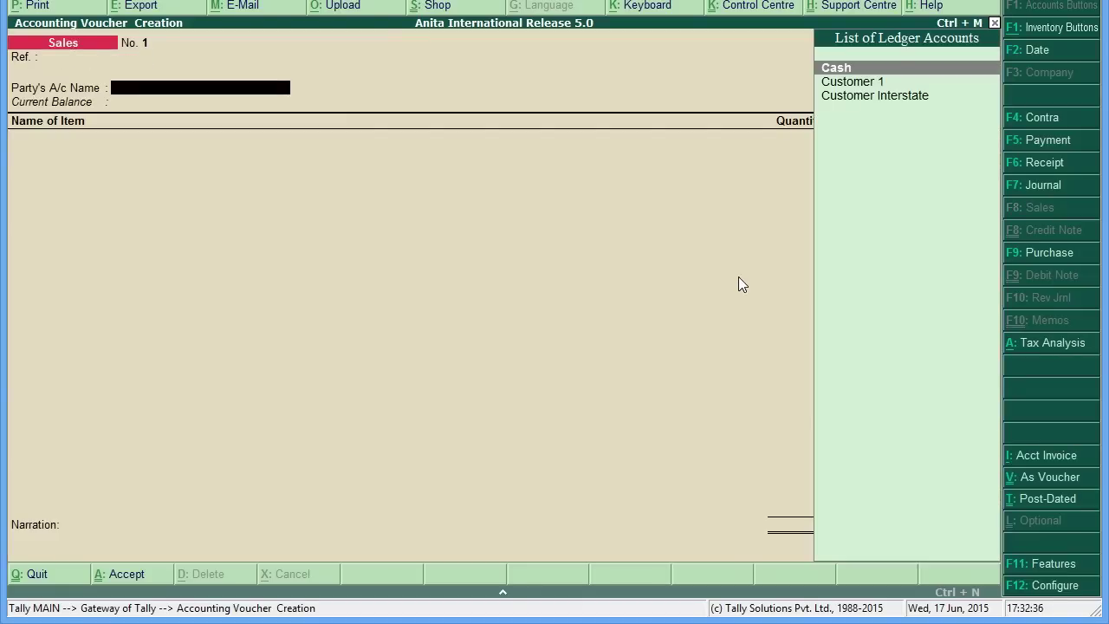
Set the sales voucher's party account to Customer 1 and accept the party details without entering despatch or order details.
click(863, 86)
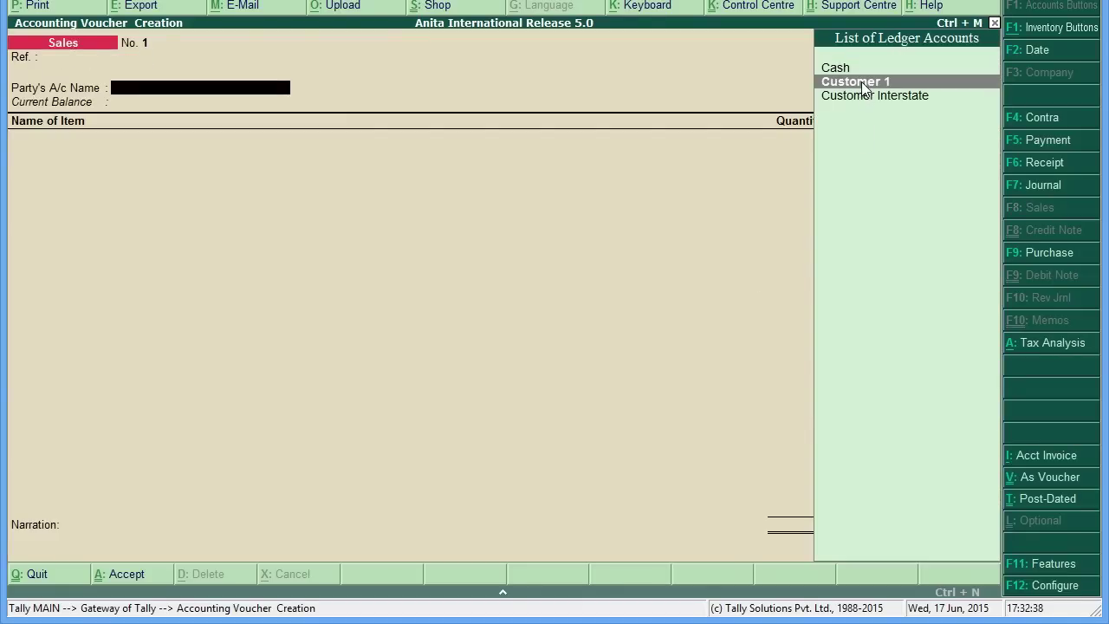
key(Return)
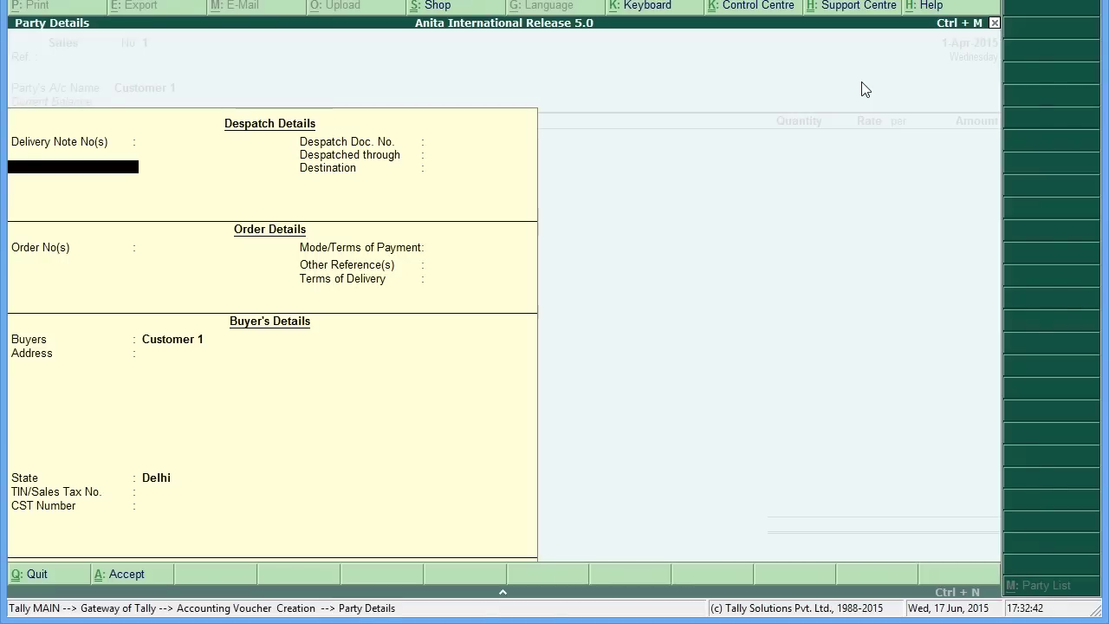
key(ctrl+a)
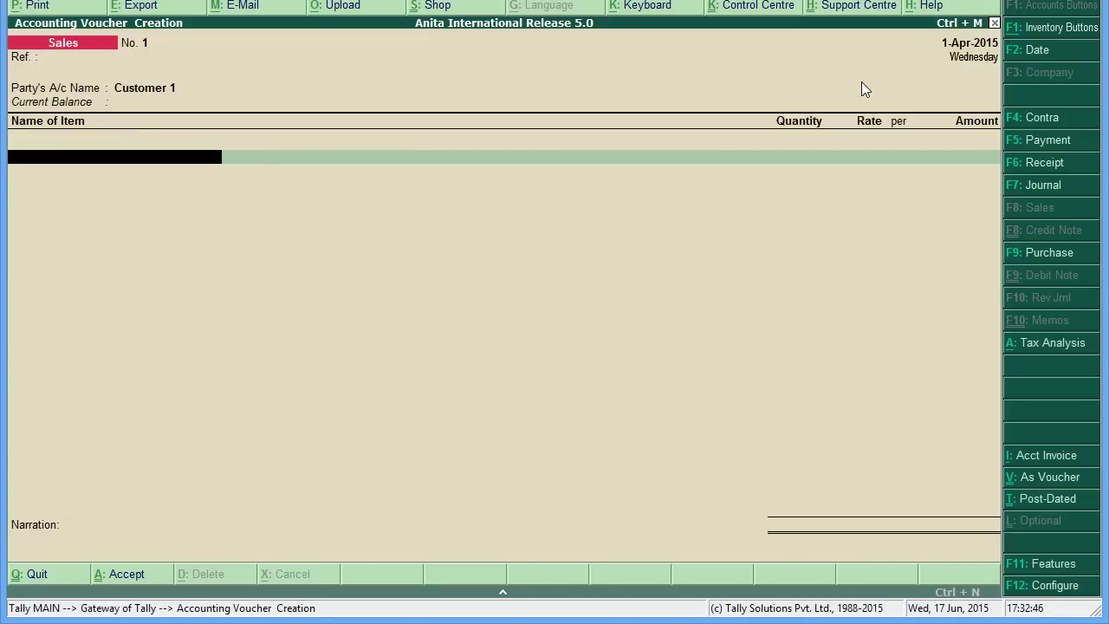
Add Item 1 to the sales voucher with a quantity of 1 nos and a rate of 1000.
key(Down)
key(Return)
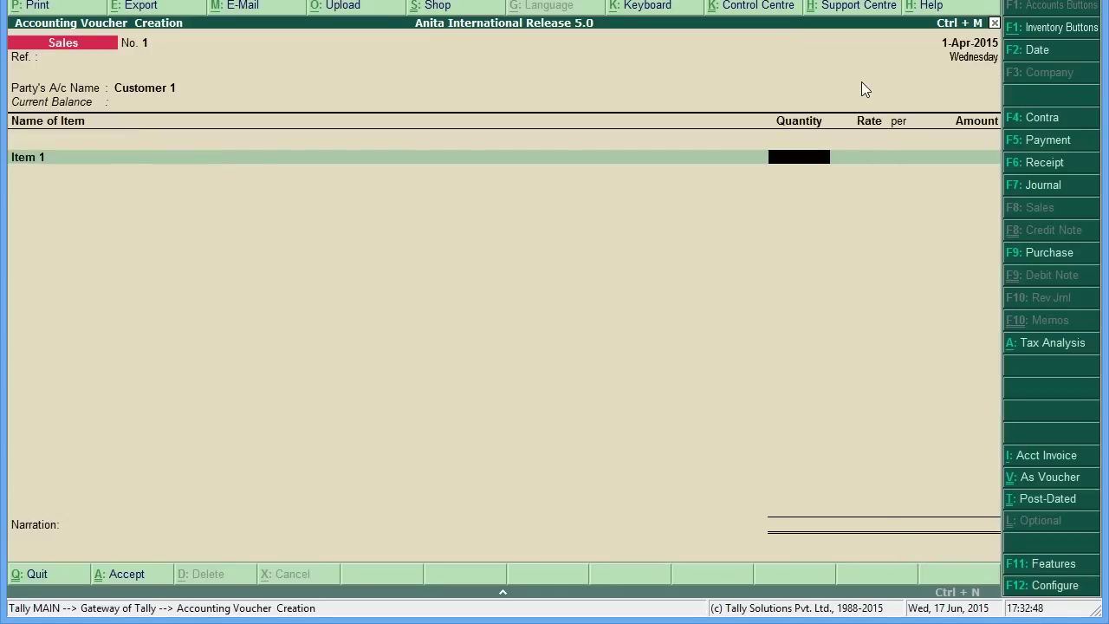
key(Return)
key(Return)
text(1,0)
text(000)
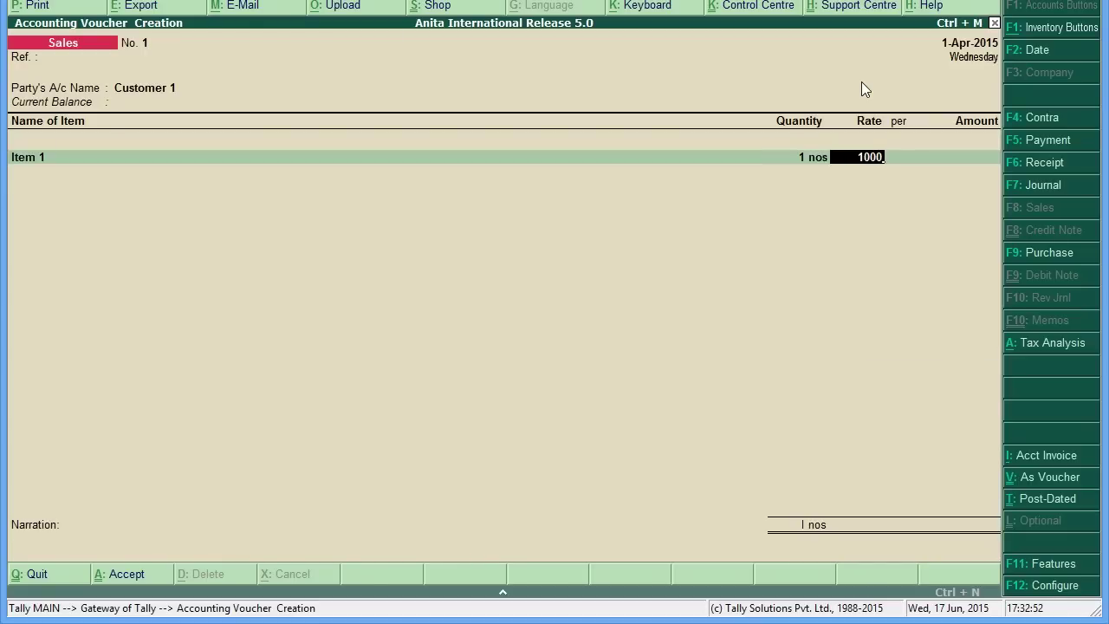
Accept Item 1's calculated amount and allocate it in full to Sales A/c.
key(Return)
key(Return)
key(Return)
key(Return)
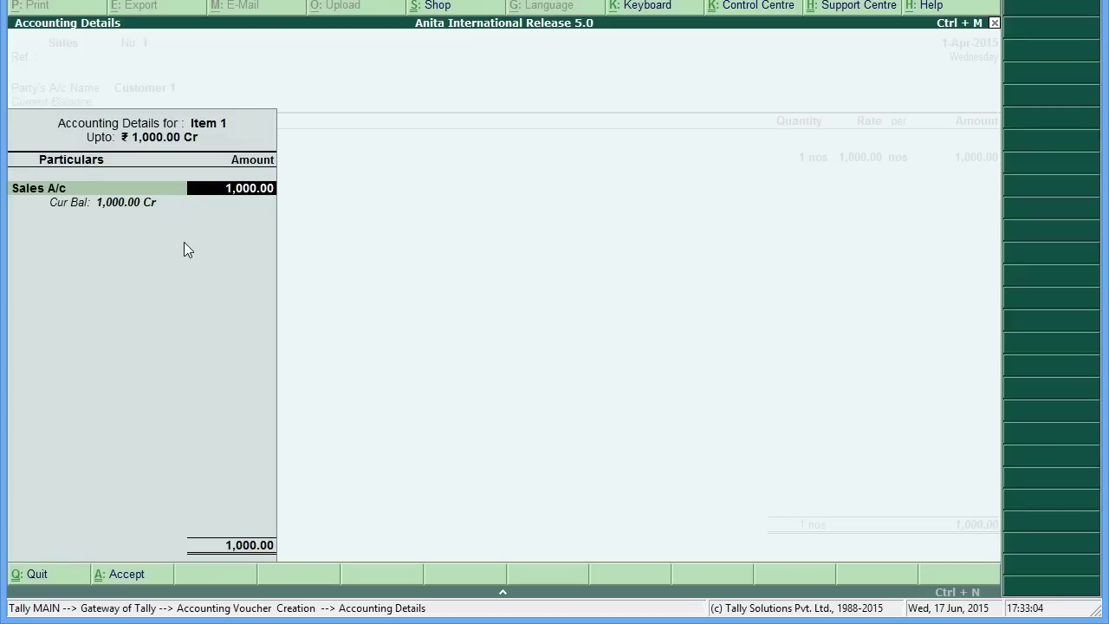
key(Return)
key(Return)
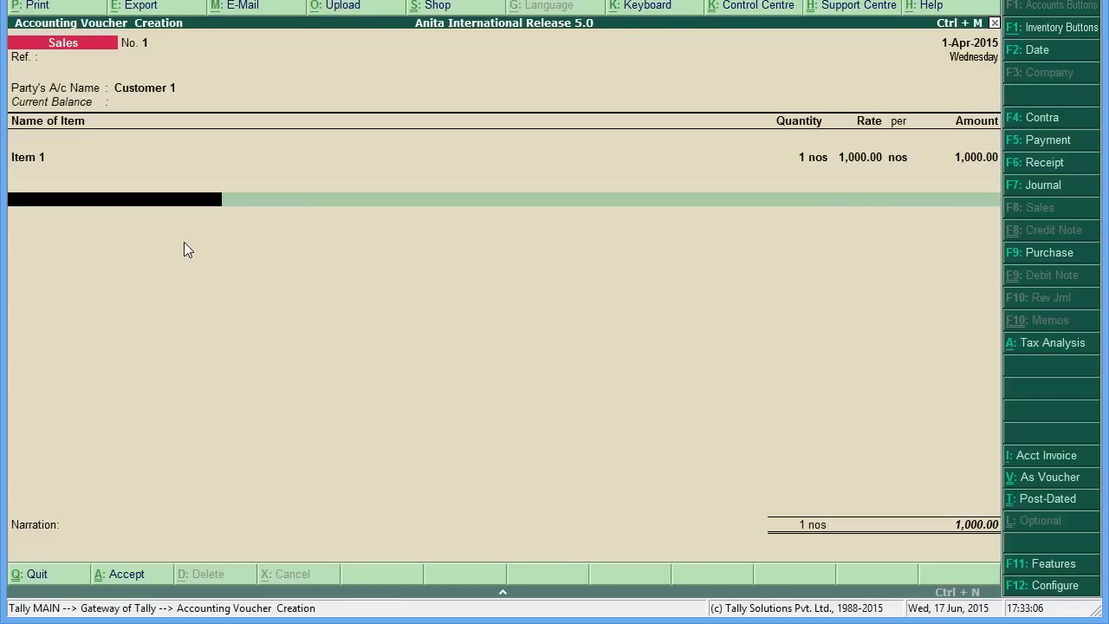
Add VAT Ledger with its calculated amount, leave the narration blank, and save the sales voucher.
text(VAT Ledger)
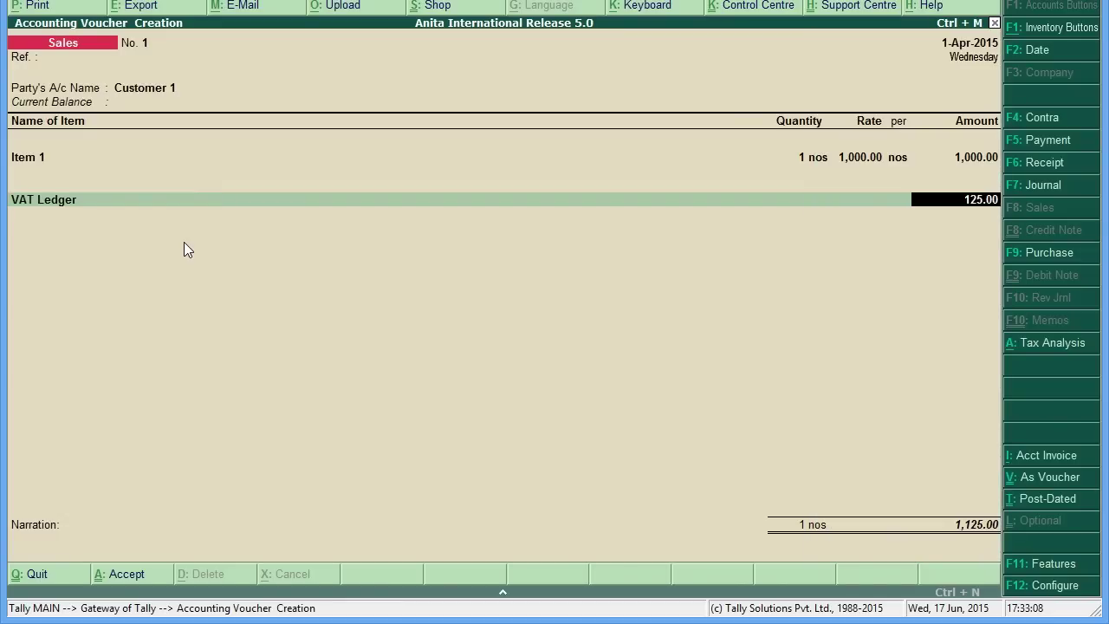
key(Return)
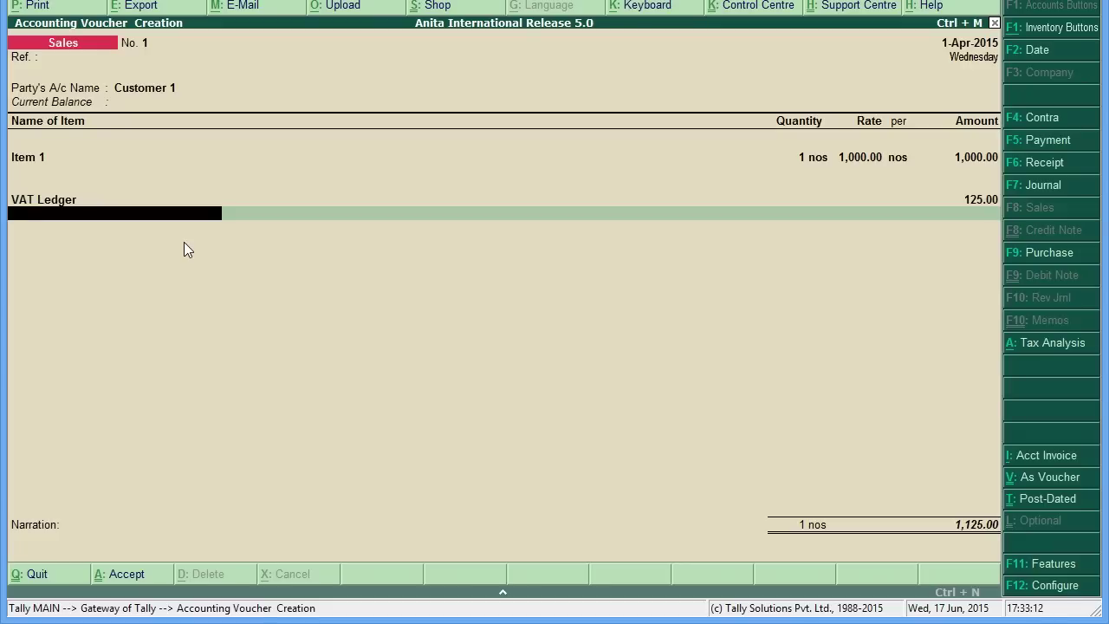
key(Return)
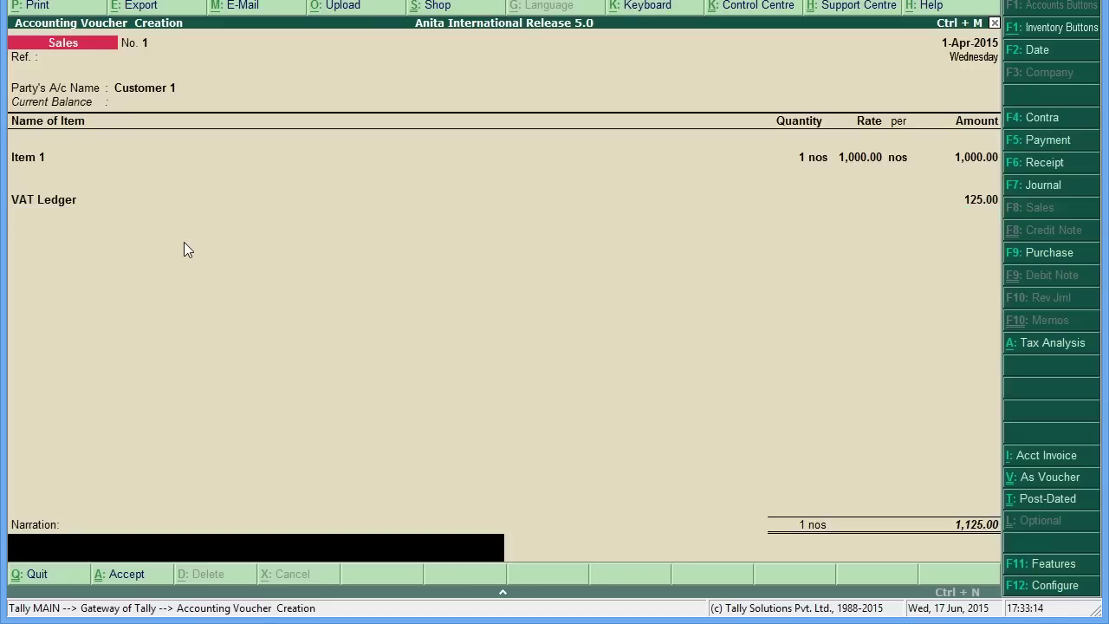
key(Return)
key(Return)
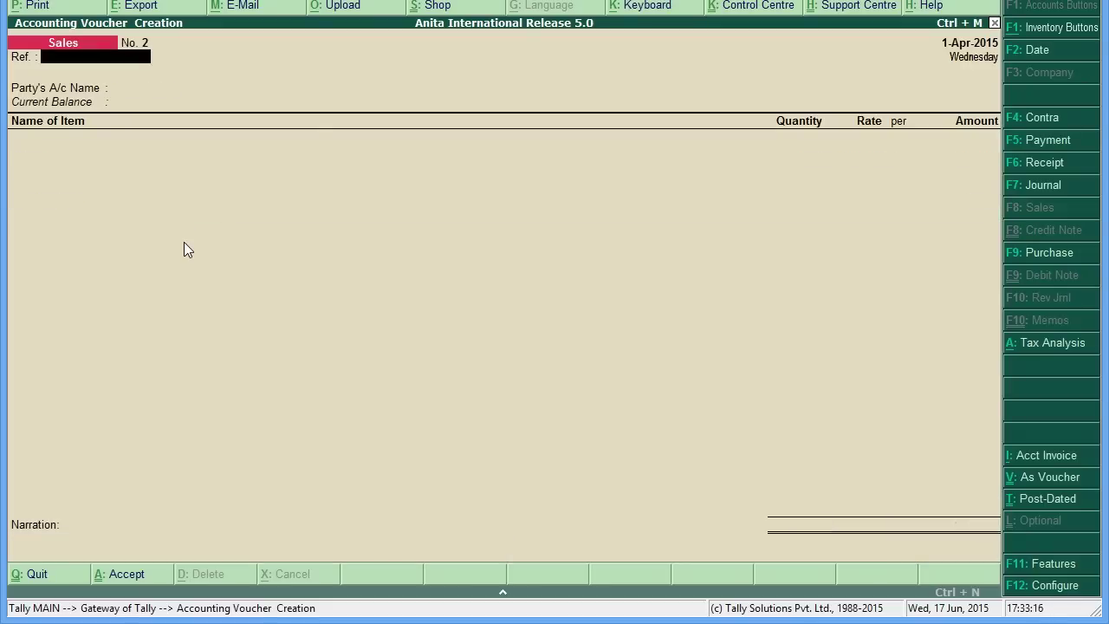
Set the new sales voucher's party account to Customer Interstate with a blank reference, and accept the party details unchanged.
key(Return)
key(Down)
key(Down)
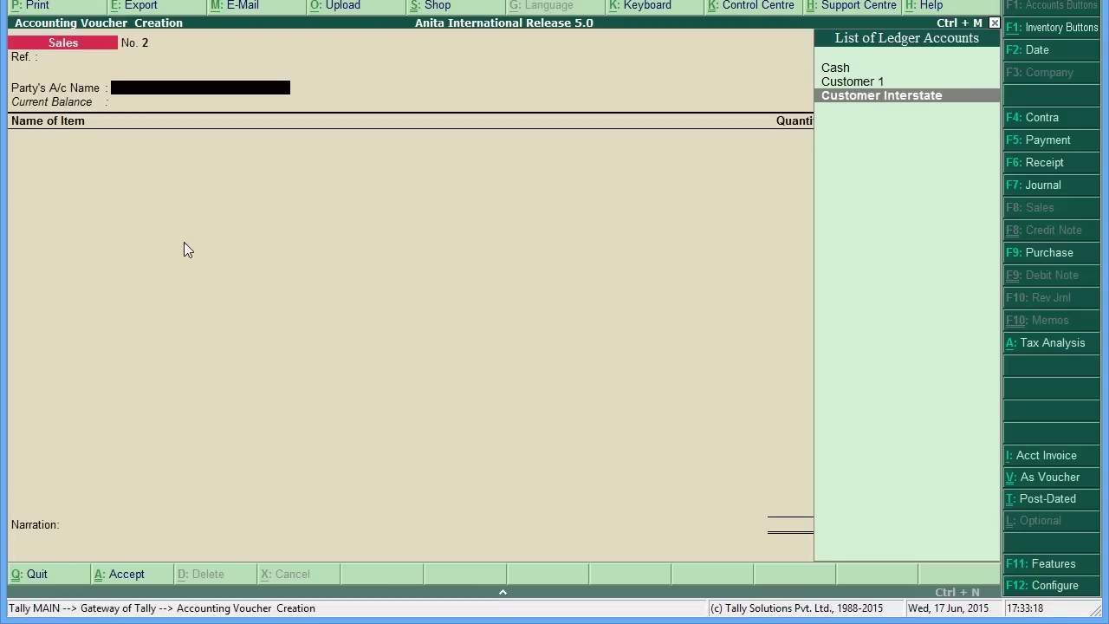
key(Return)
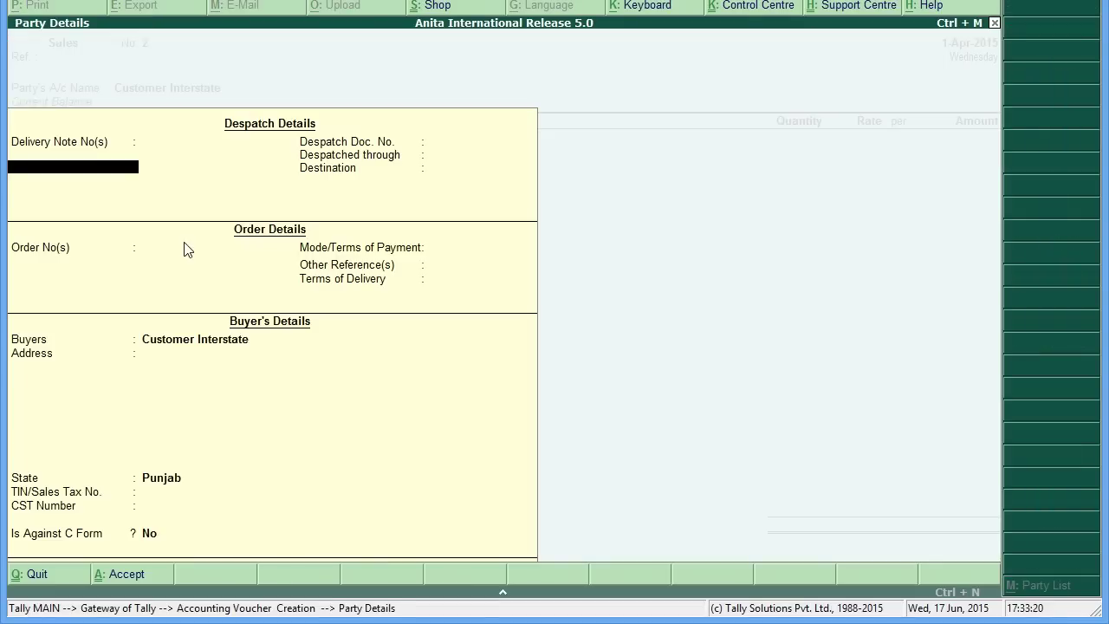
key(ctrl+a)
Add Item 1 with a quantity of 1 nos at a rate of 1,000.00 and allocate its amount to Sales A/c.
key(Down)
key(Return)
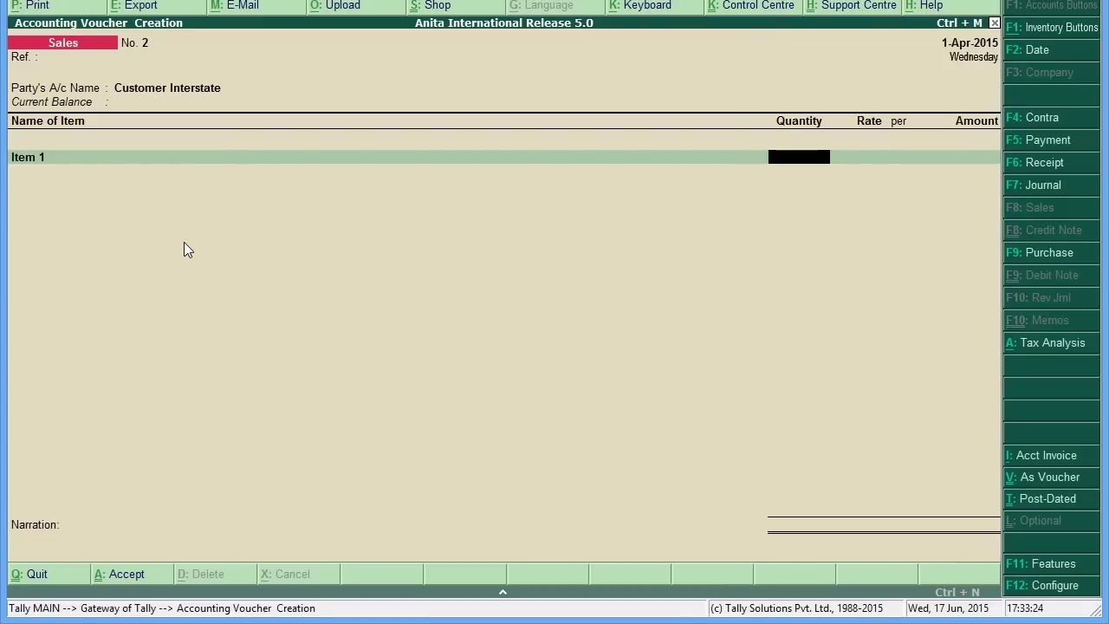
text(1)
key(Return)
key(Return)
key(Return)
key(Return)
key(Return)
key(Return)
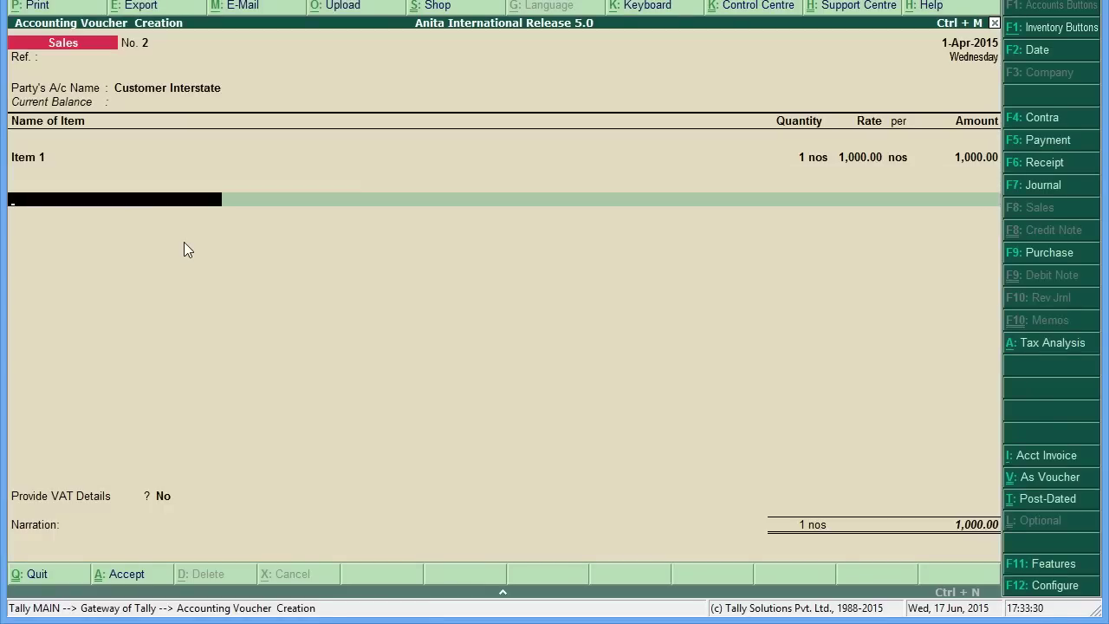
Create a ledger named Cst from within the voucher, under Duties & Taxes with duty type CST and a blank percentage, and save it.
key(alt+c)
text(Cst)
key(Return)
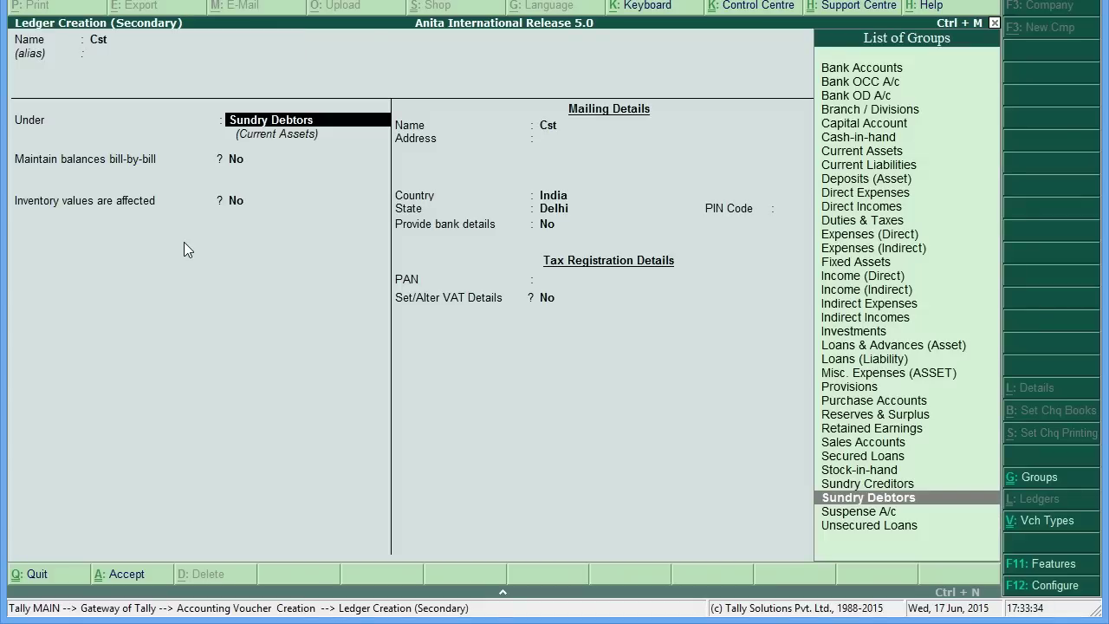
text(Du)
key(Return)
key(Up)
key(Return)
key(Return)
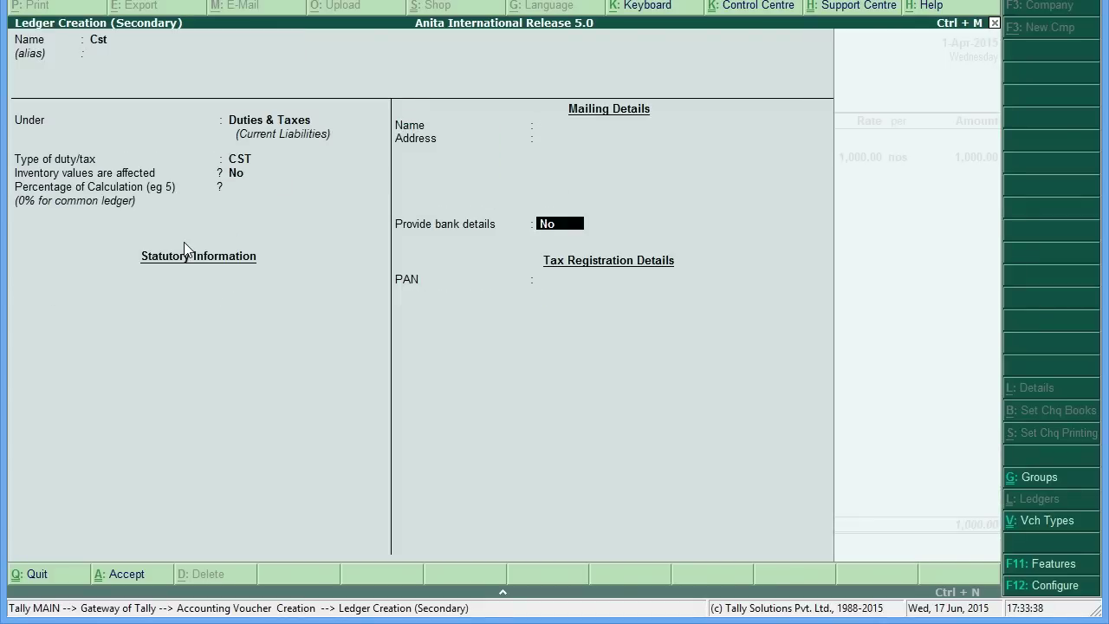
key(Return)
key(Return)
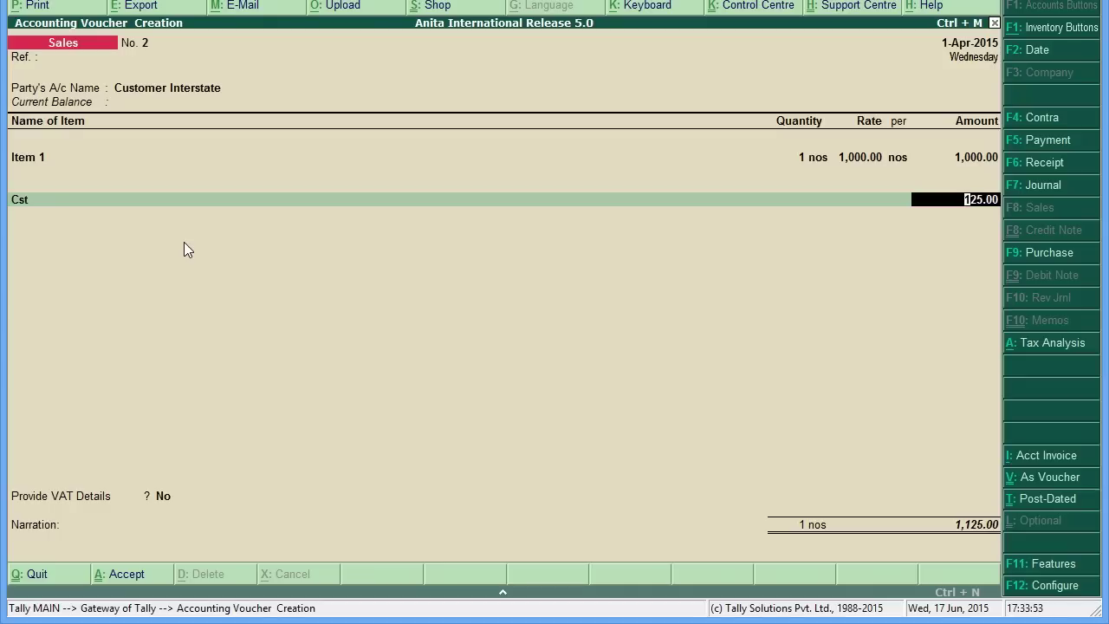
Accept the calculated Cst amount, keep Provide VAT Details at No, and save the interstate sales voucher without a narration.
key(Return)
key(Return)
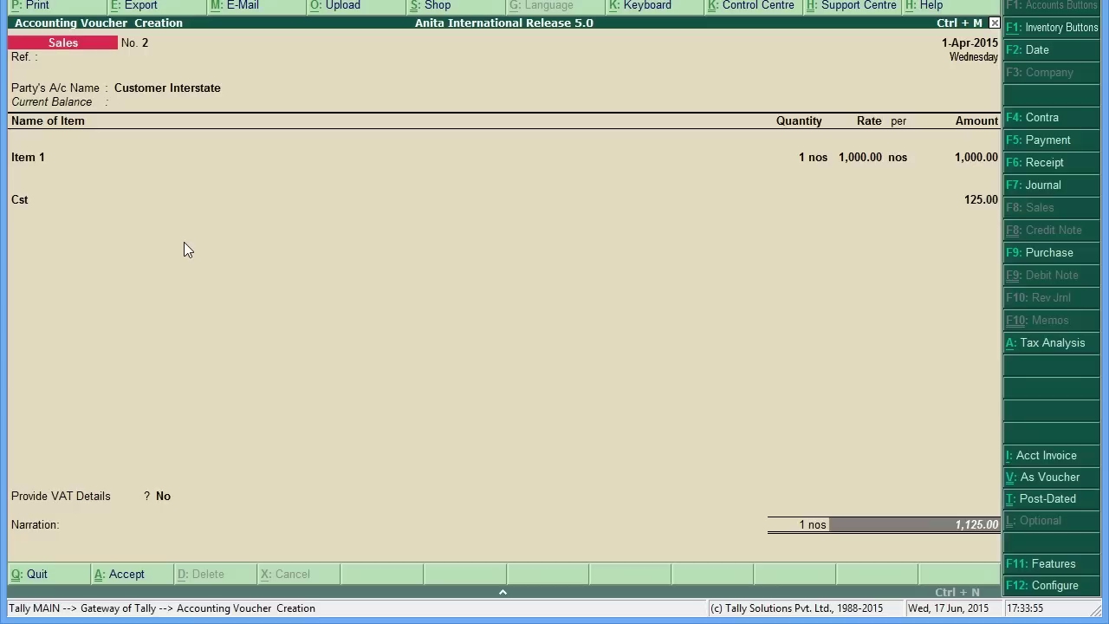
key(Return)
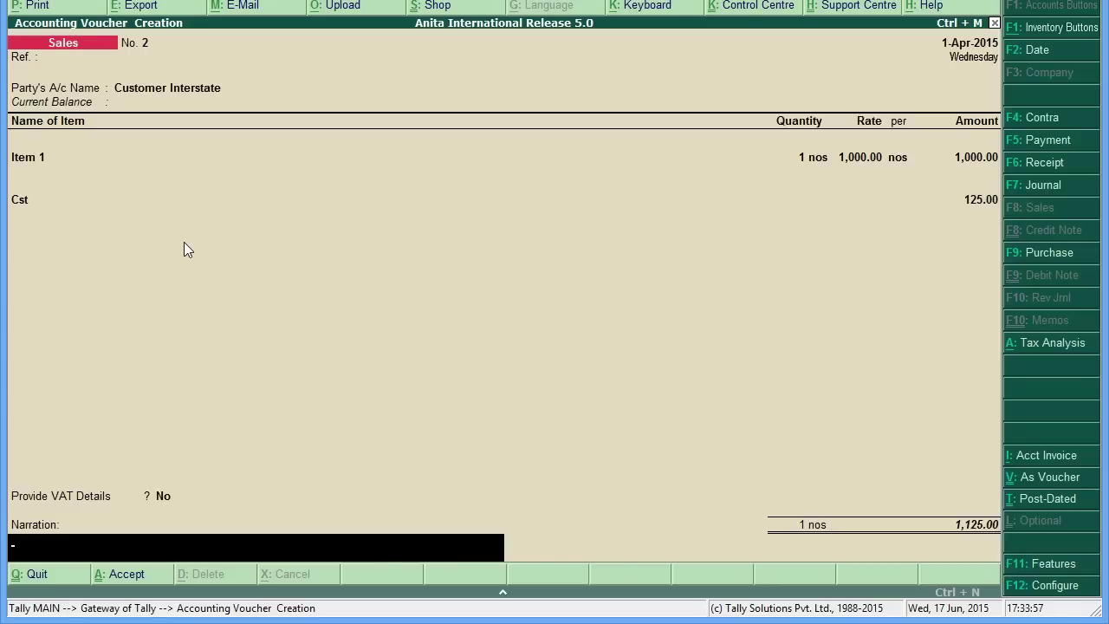
key(Return)
key(Return)
Leave the next sales voucher's reference blank and set its party account to Customer Interstate.
key(Return)
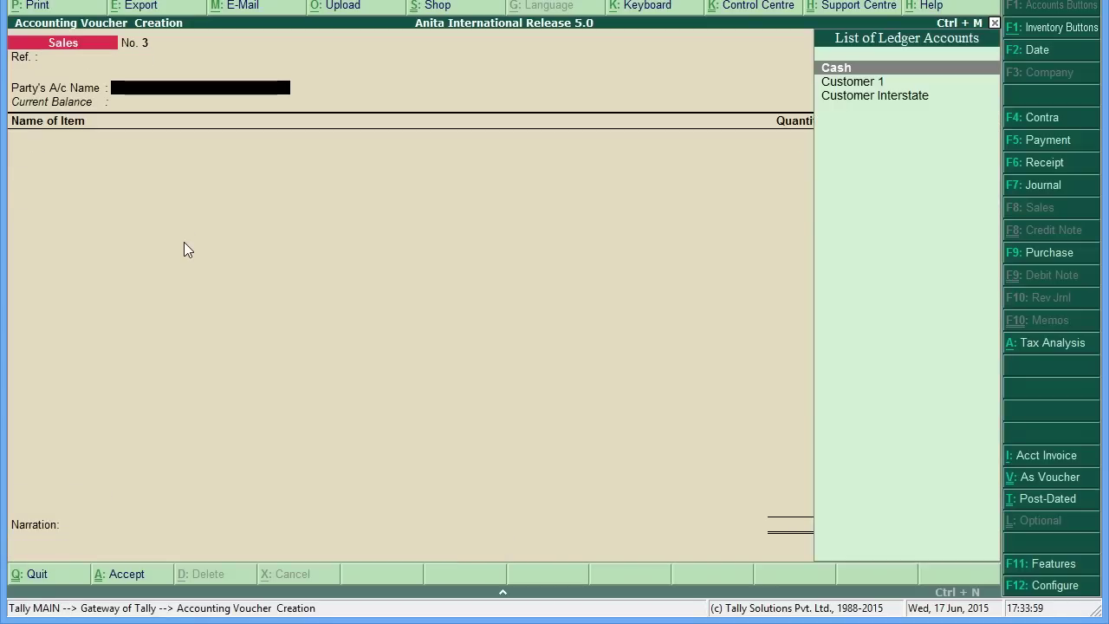
key(Down)
key(Down)
key(Return)
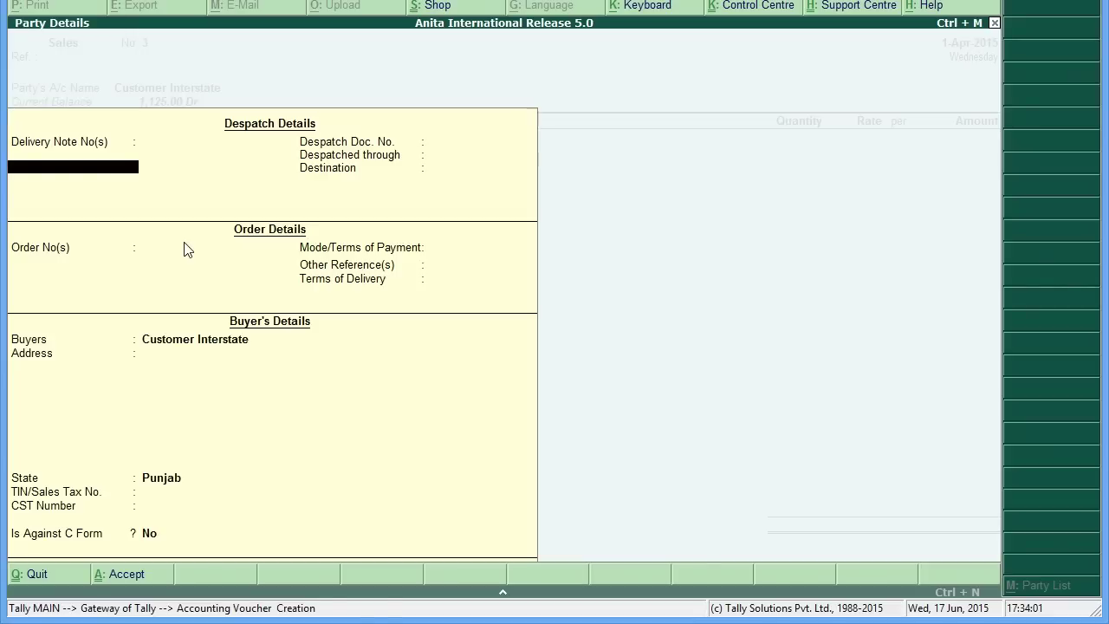
Leave the despatch, order and tax number details blank, set Is Against C Form to Yes, and accept the party details.
key(Return)
key(Return)
key(Return)
key(Return)
key(Return)
key(Return)
key(Return)
key(Return)
key(Return)
key(Return)
key(Return)
key(Return)
key(Return)
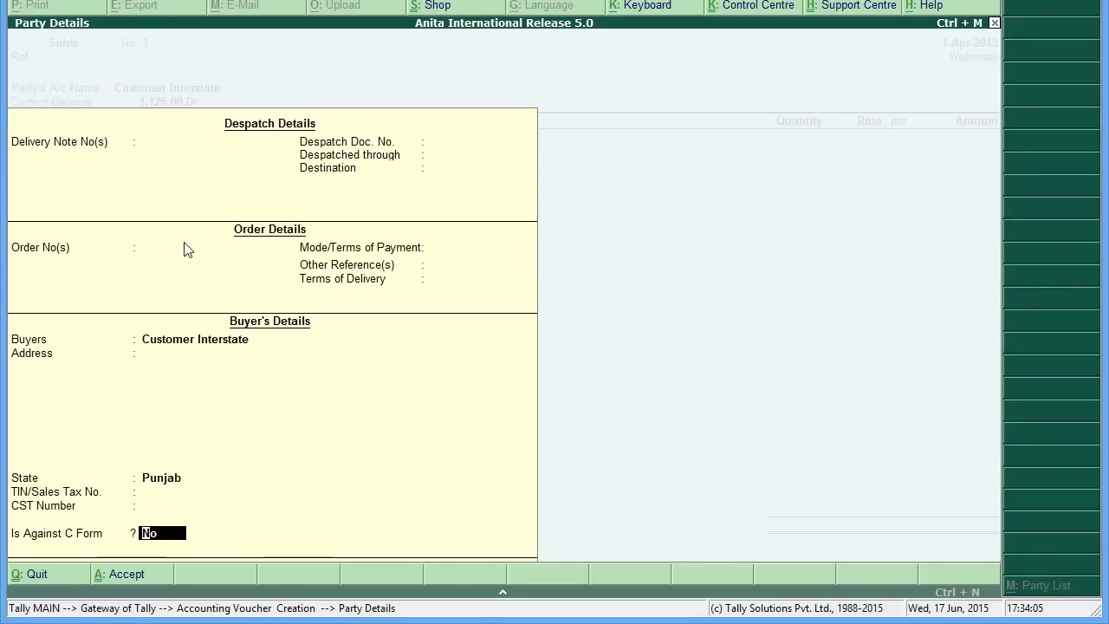
key(Return)
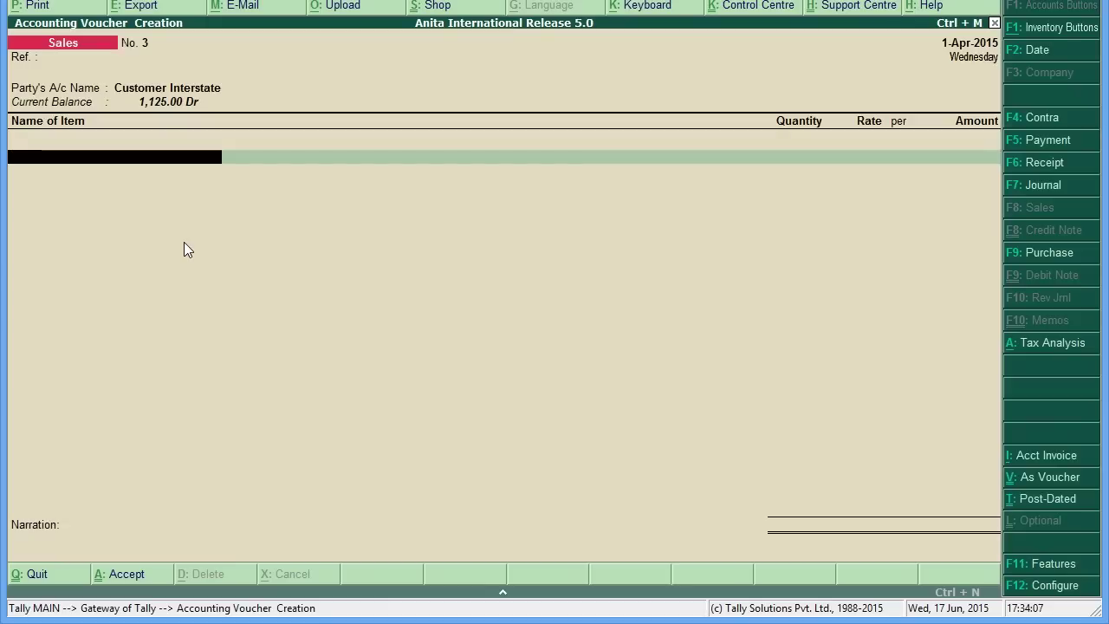
Add Item 1 to the C Form sales voucher with a quantity of 1 nos at a rate of 1,000.00.
key(Down)
key(Return)
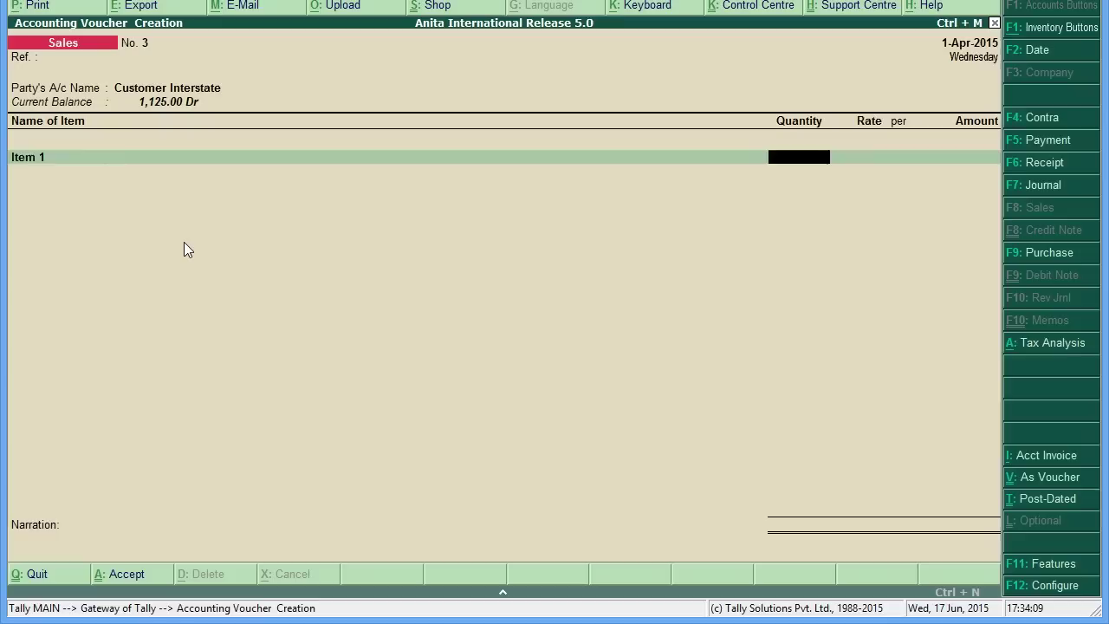
key(Return)
text(2)
key(Return)
key(Return)
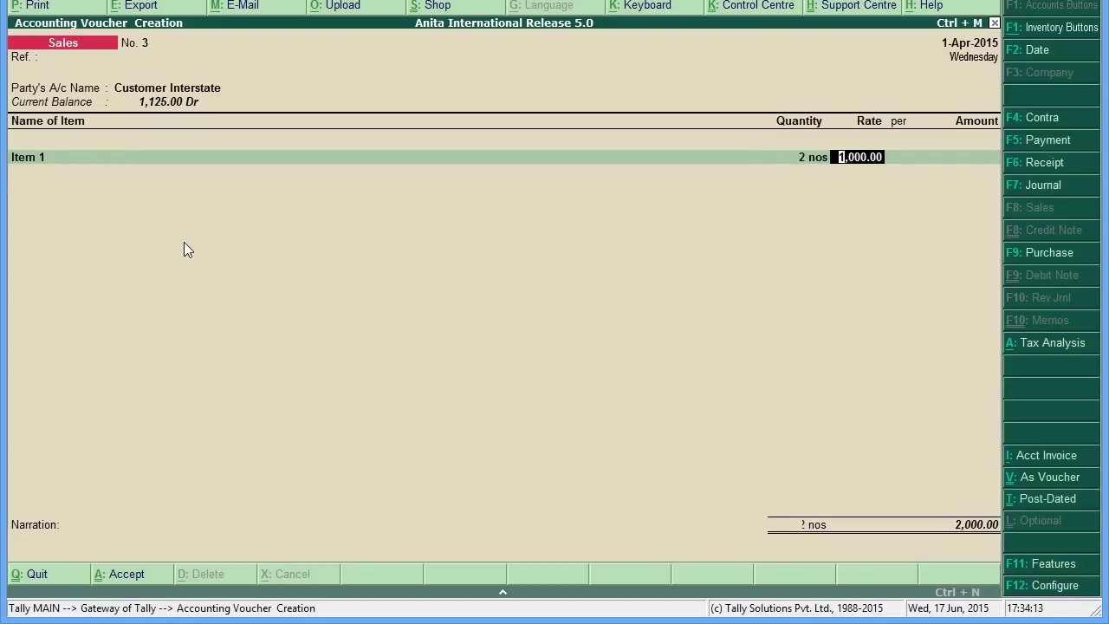
key(BackSpace)
text(1)
key(Return)
key(Return)
Accept the item's calculated amount and allocate it to Sales A/c.
key(Return)
key(Return)
key(Return)
key(Return)
key(Return)
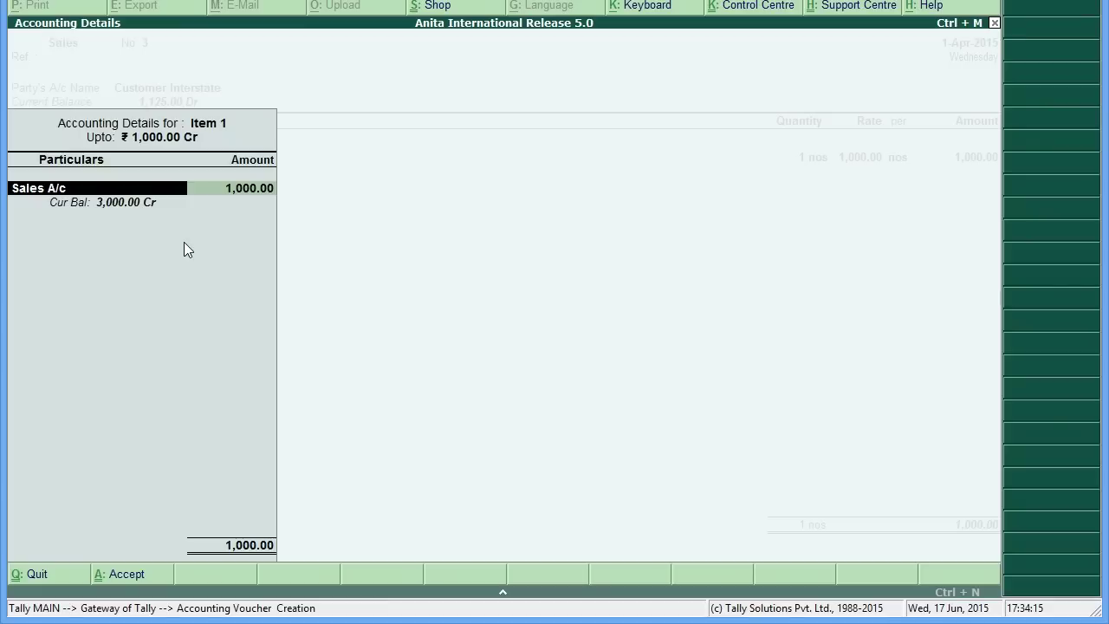
key(Return)
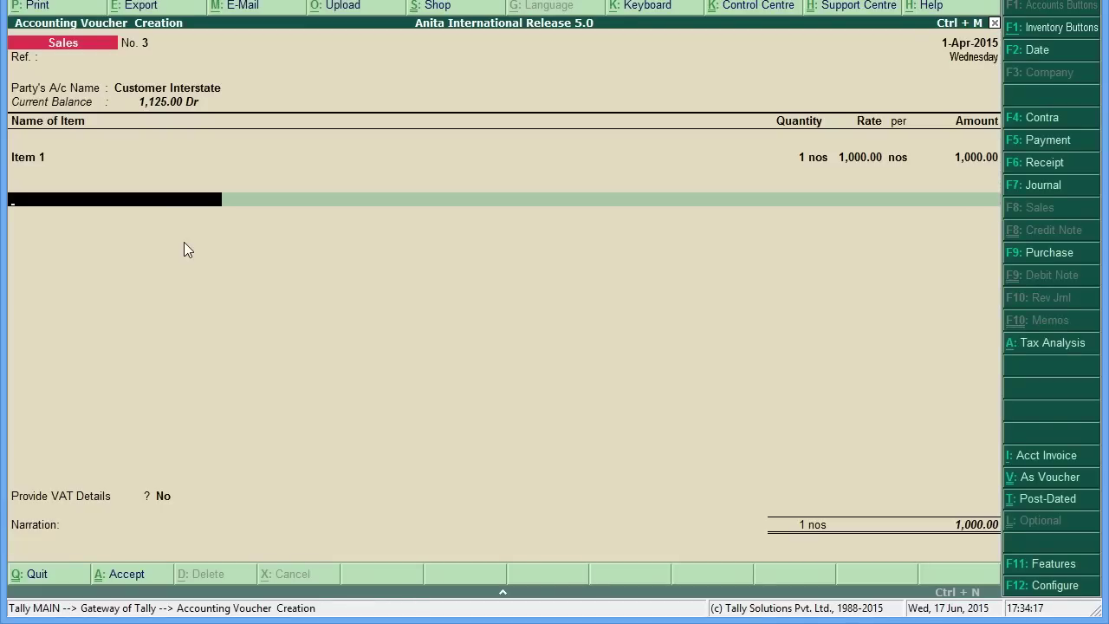
Add the Cst ledger with its calculated amount, keep Provide VAT Details at No, and save the voucher with a blank narration.
text(Cst)
key(Return)
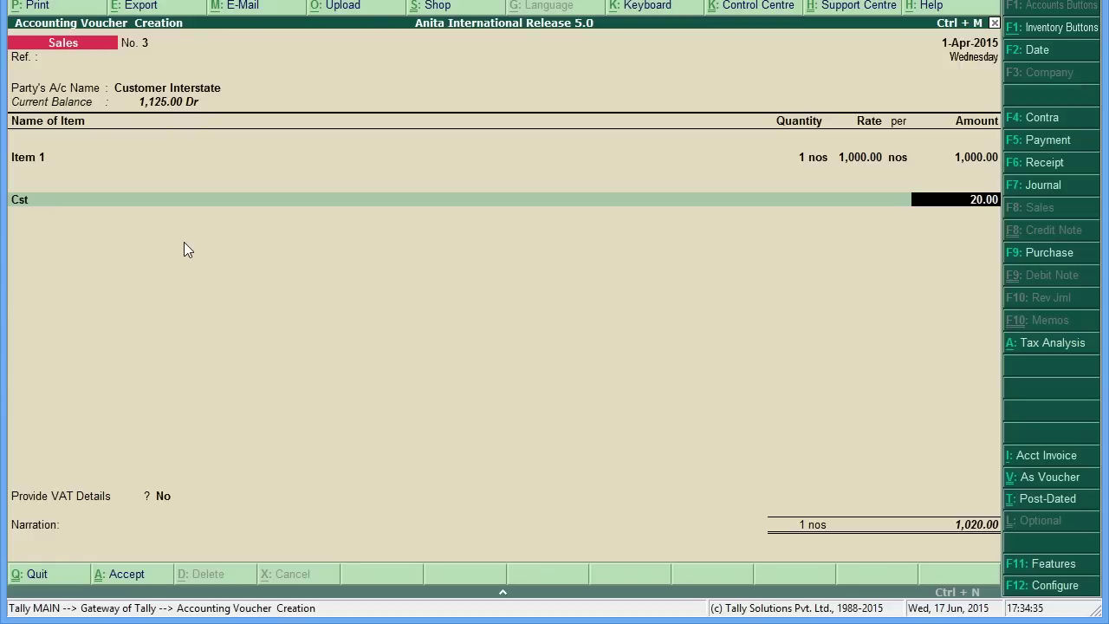
key(Return)
key(Return)
key(Return)
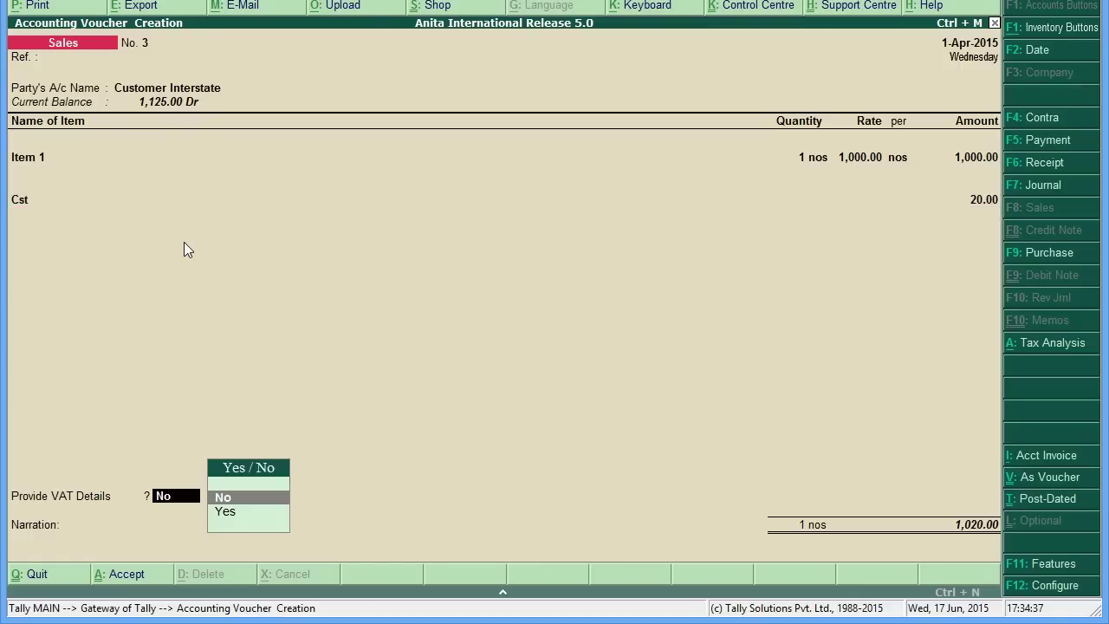
key(Return)
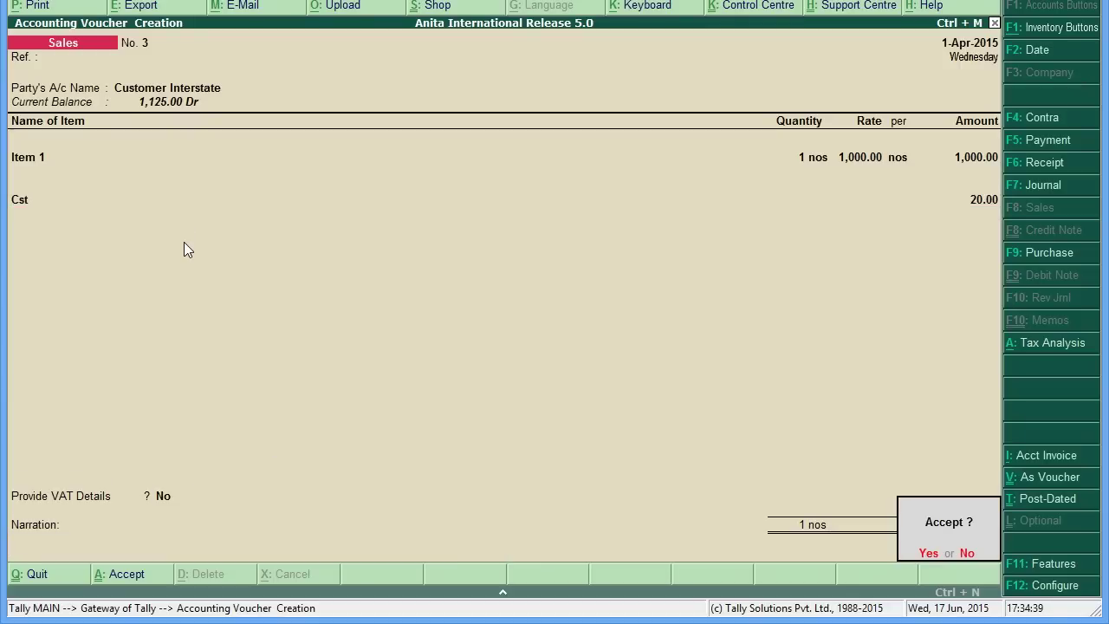
key(Return)
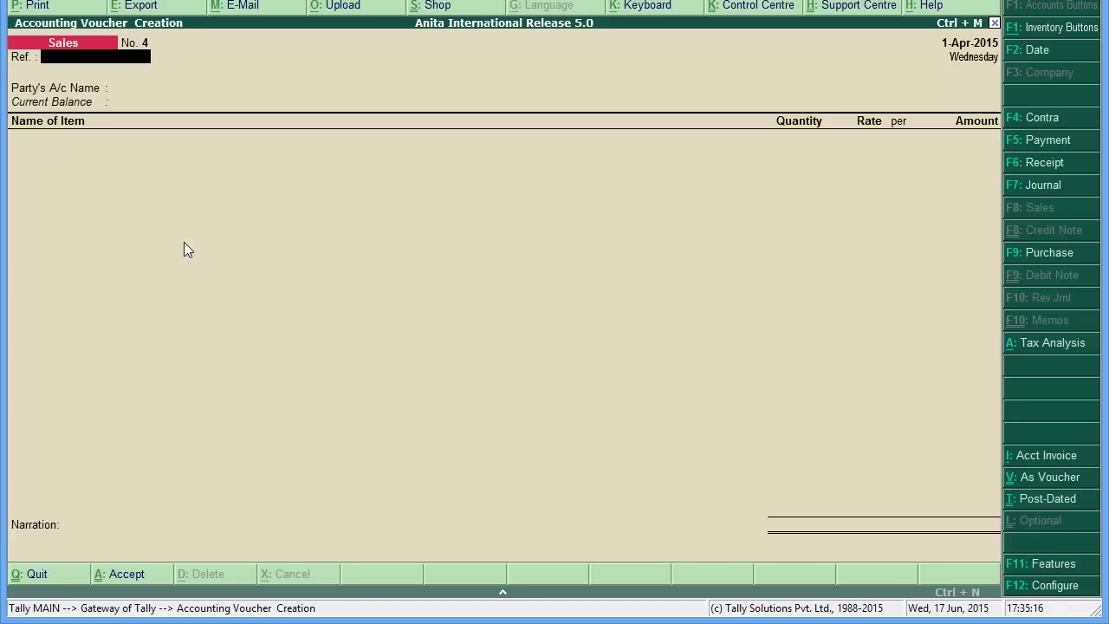
Leave sales voucher entry and start creating a single stock item.
key(Escape)
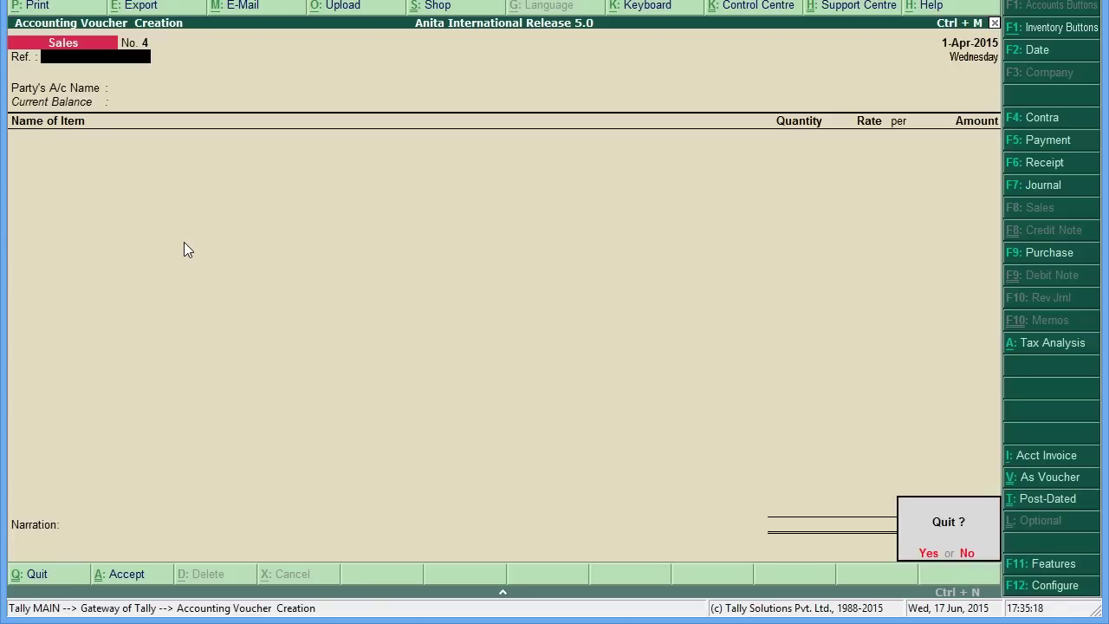
key(Return)
key(Up)
key(Up)
key(Down)
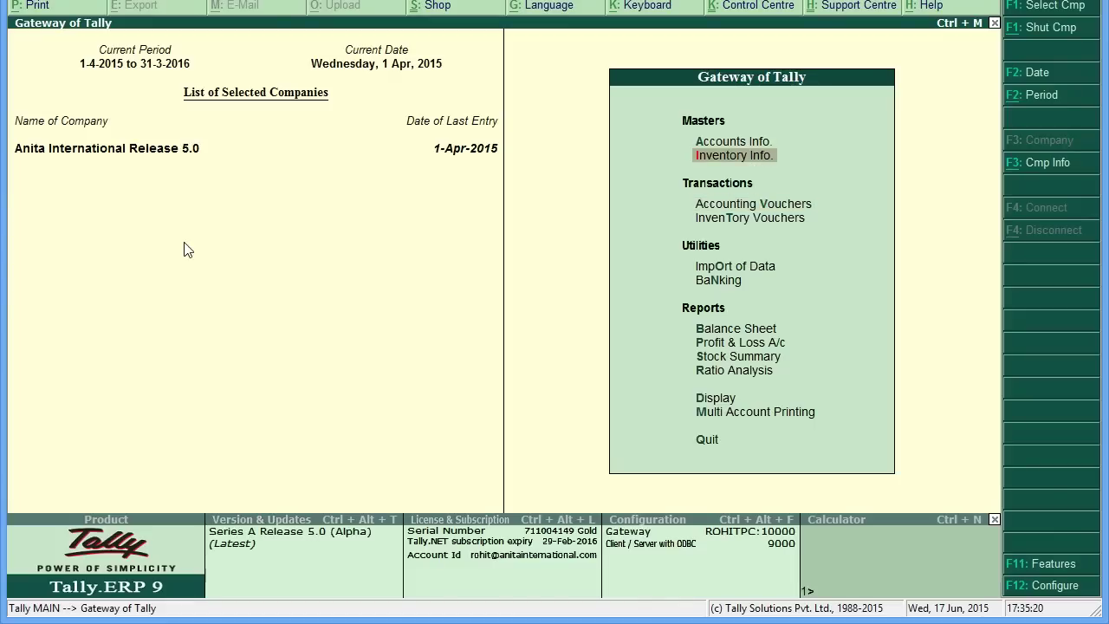
key(Return)
key(Down)
key(Return)
key(Down)
key(Up)
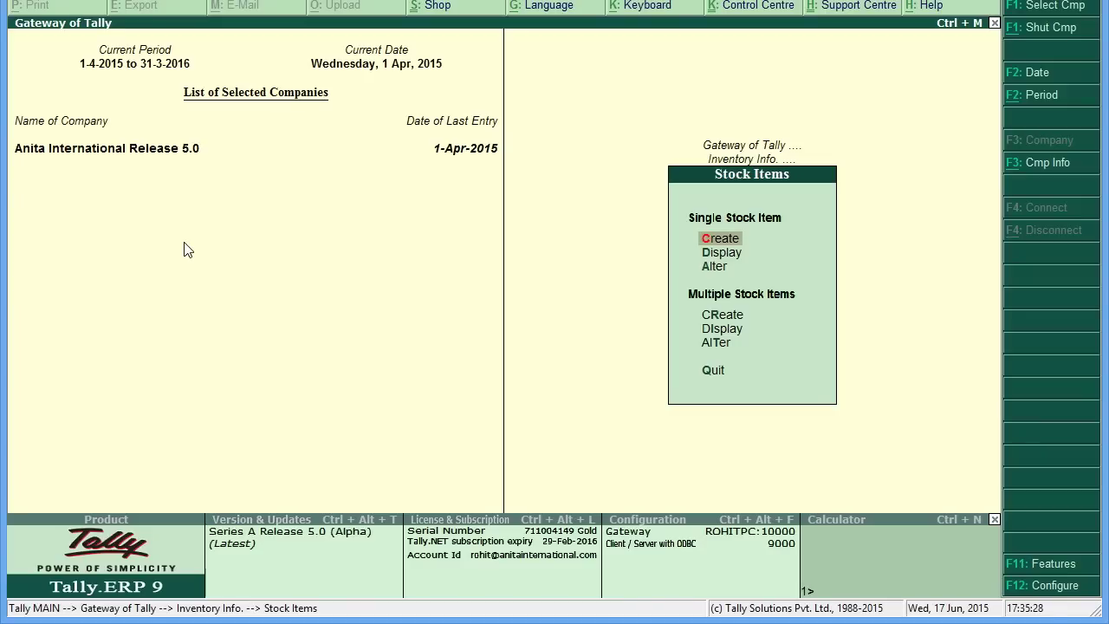
key(Return)
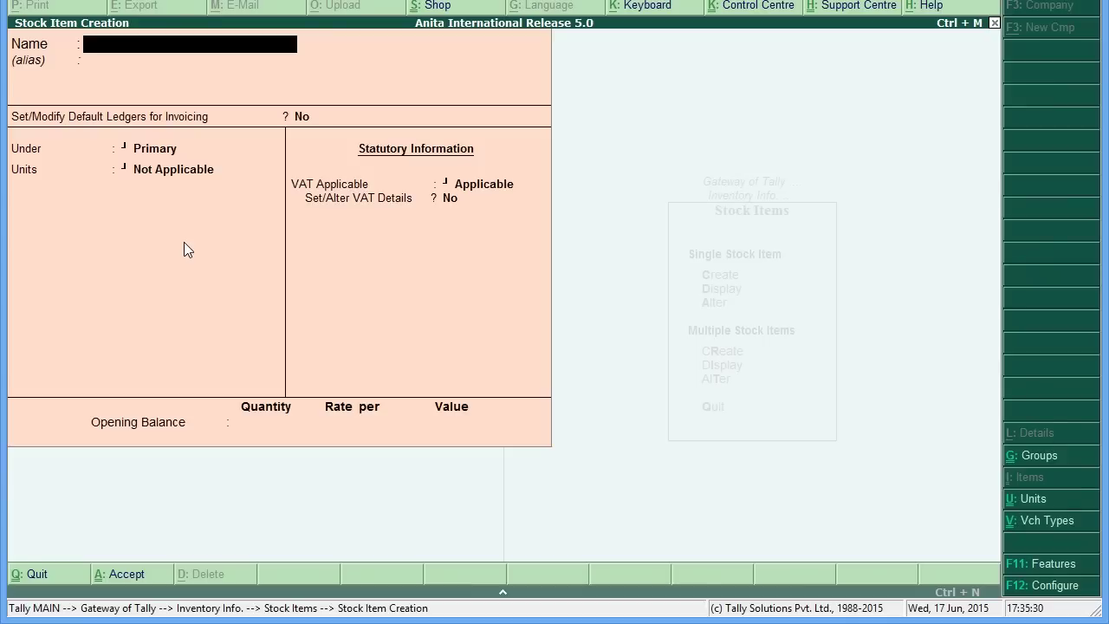
Name the stock item "Item 5%", keep it under Primary, and set its units to nos.
text(Item 5 5%)
key(Return)
key(Return)
key(Return)
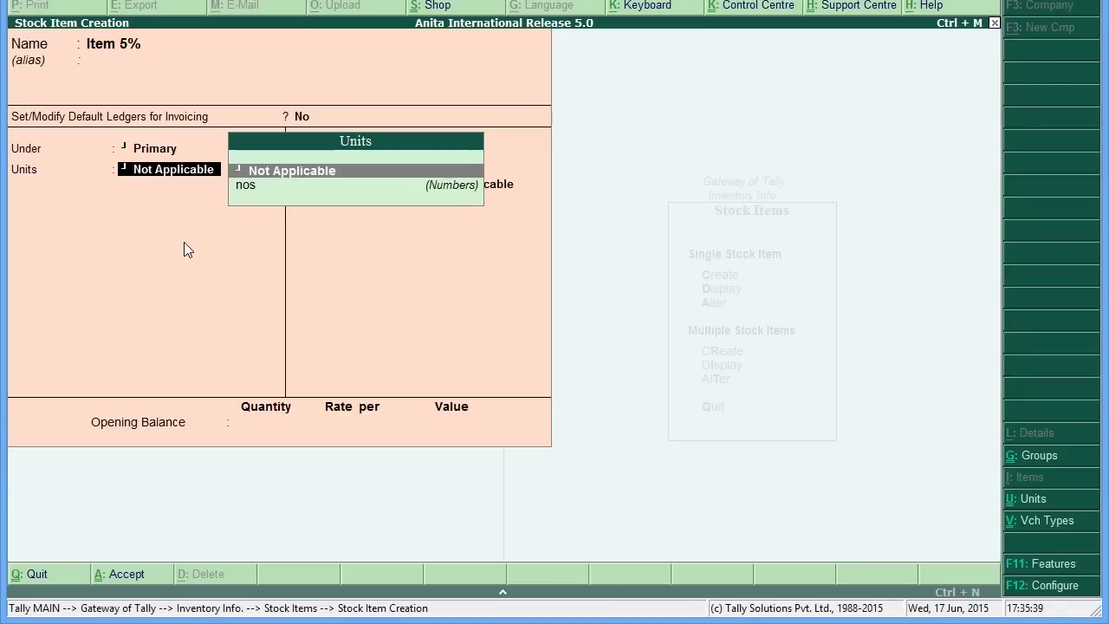
key(Down)
key(Return)
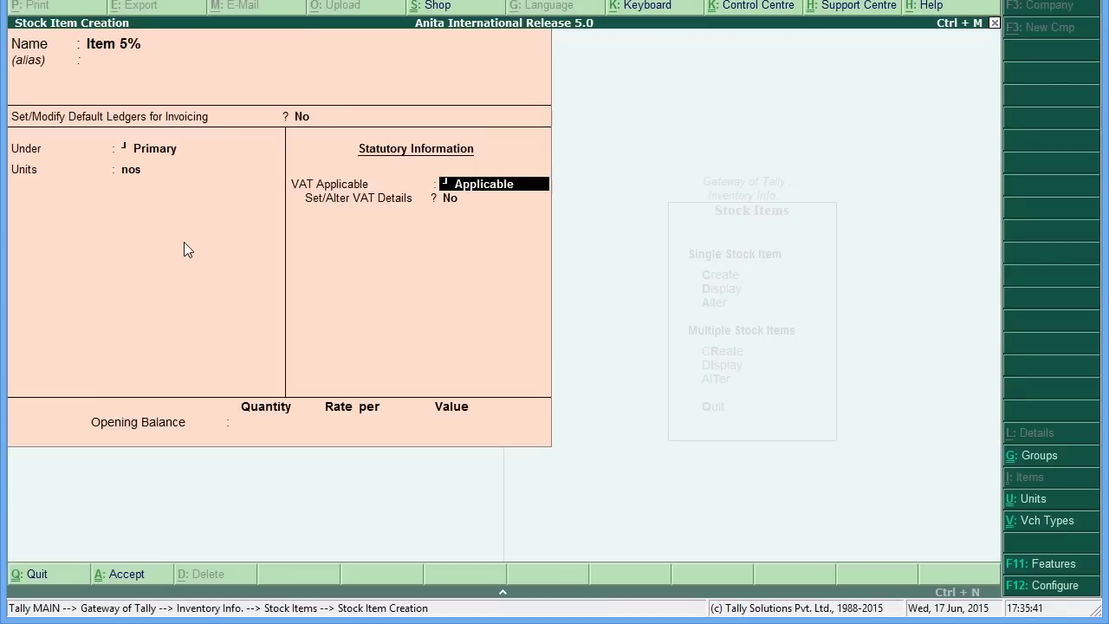
Keep VAT Applicable, set the item's VAT details to a 5% Taxable rate applicable from 1-Apr-2015, and save the stock item.
key(Return)
text(y)
key(Return)
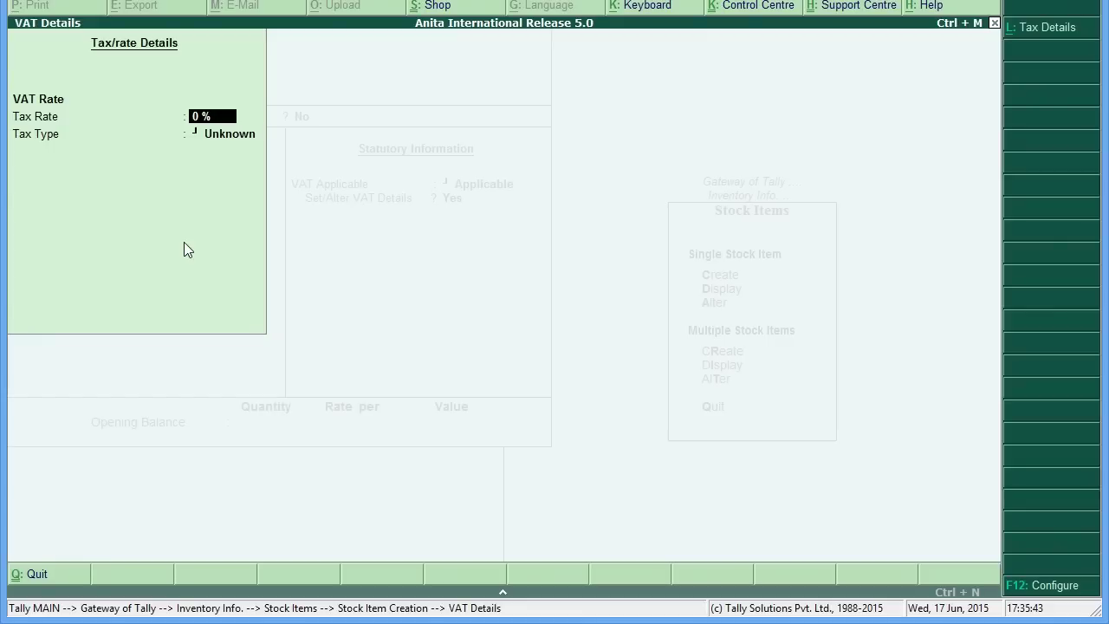
text(5)
key(Return)
key(Return)
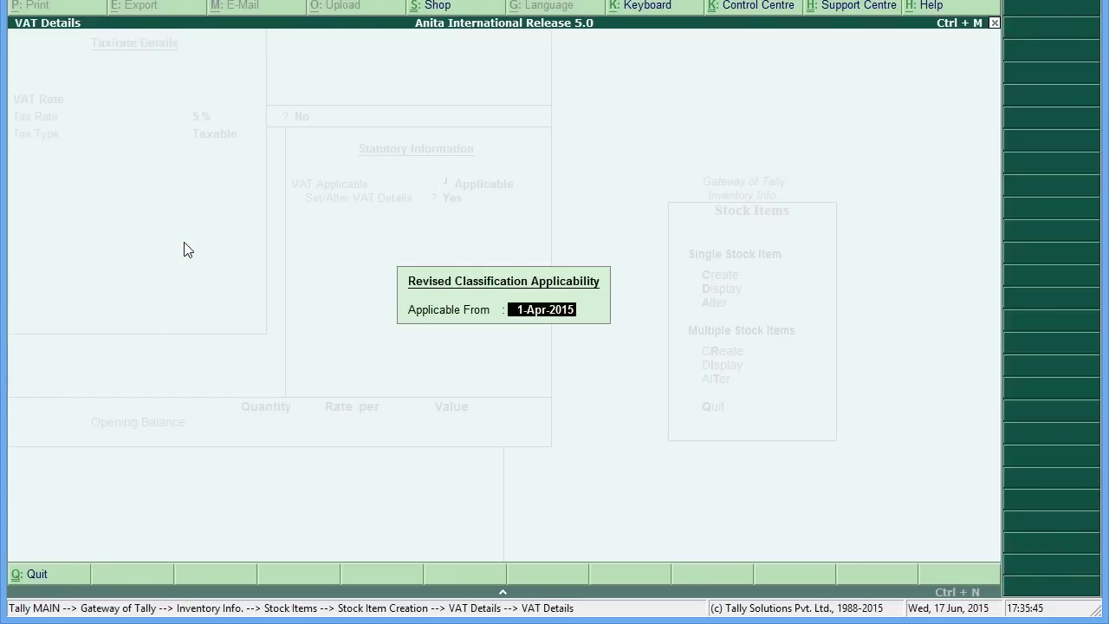
key(Return)
key(Return)
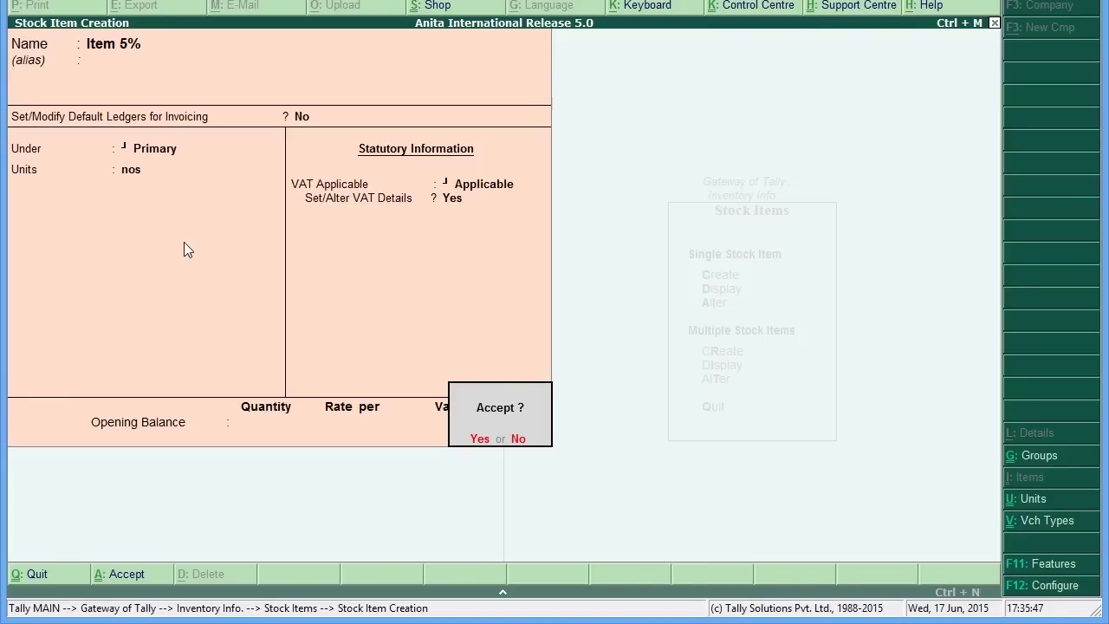
key(Return)
Leave stock item creation and start a sales voucher for Customer 1, accepting the default party details.
key(Escape)
key(Return)
key(Escape)
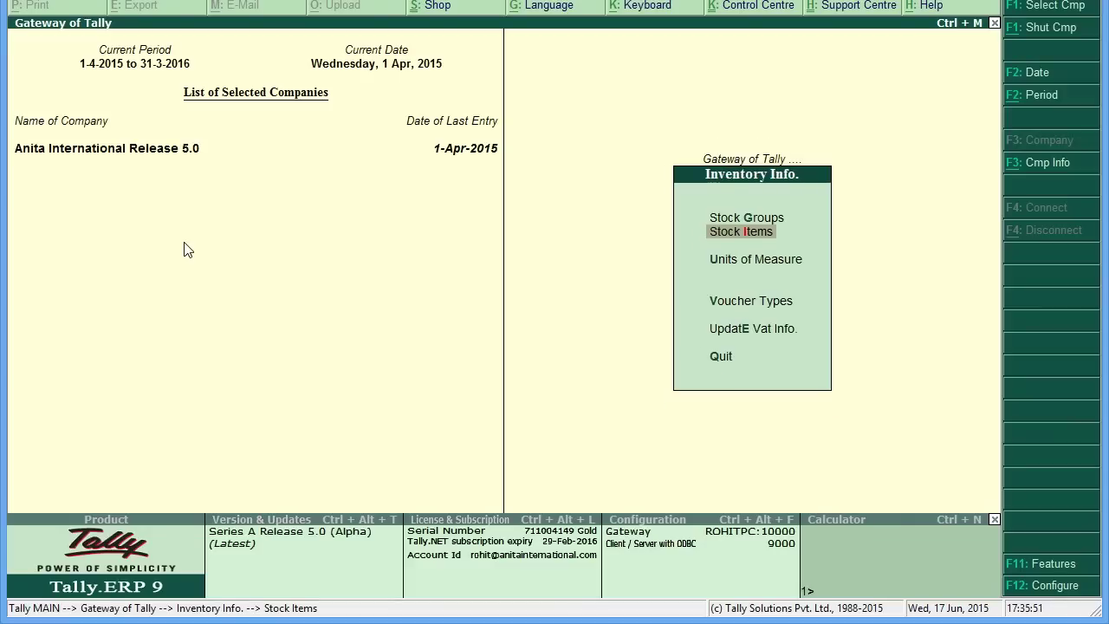
key(Escape)
key(Down)
key(Return)
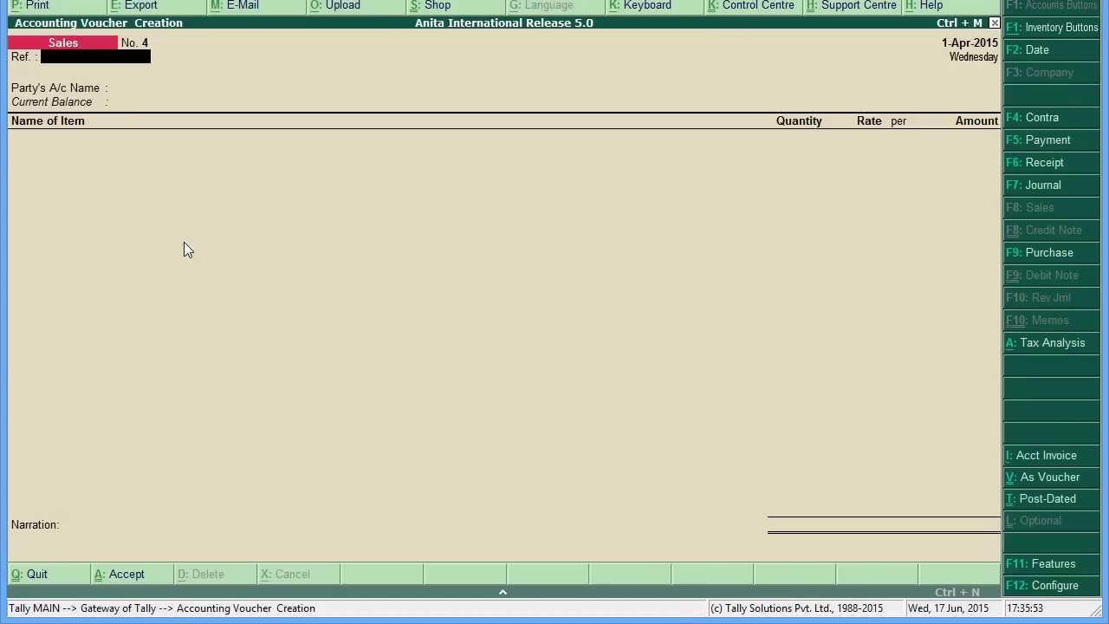
key(Down)
key(Return)
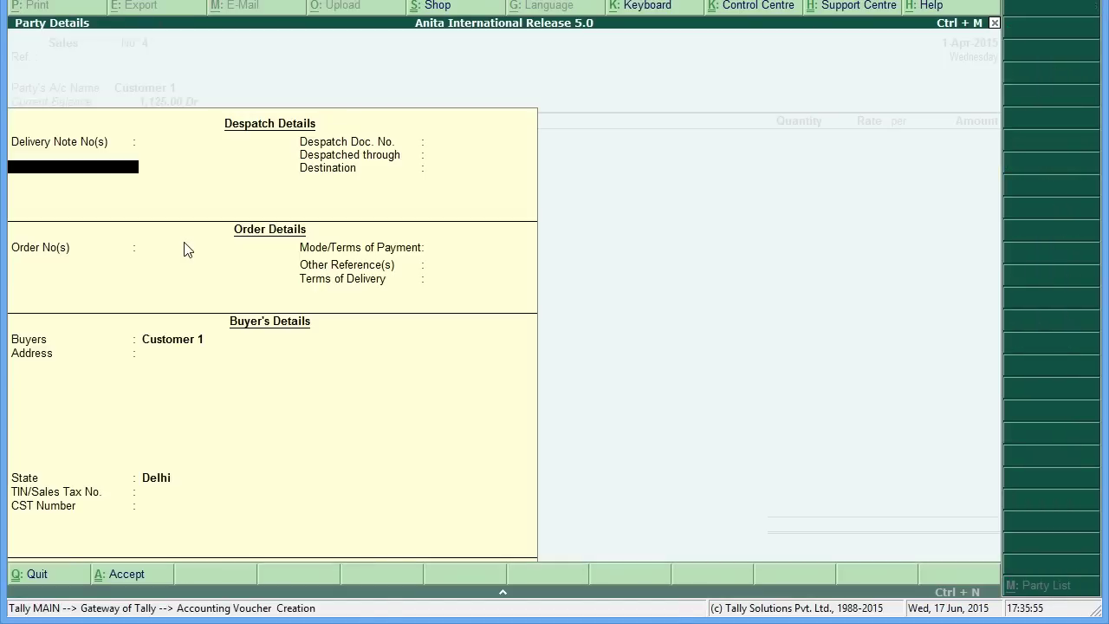
key(ctrl+a)
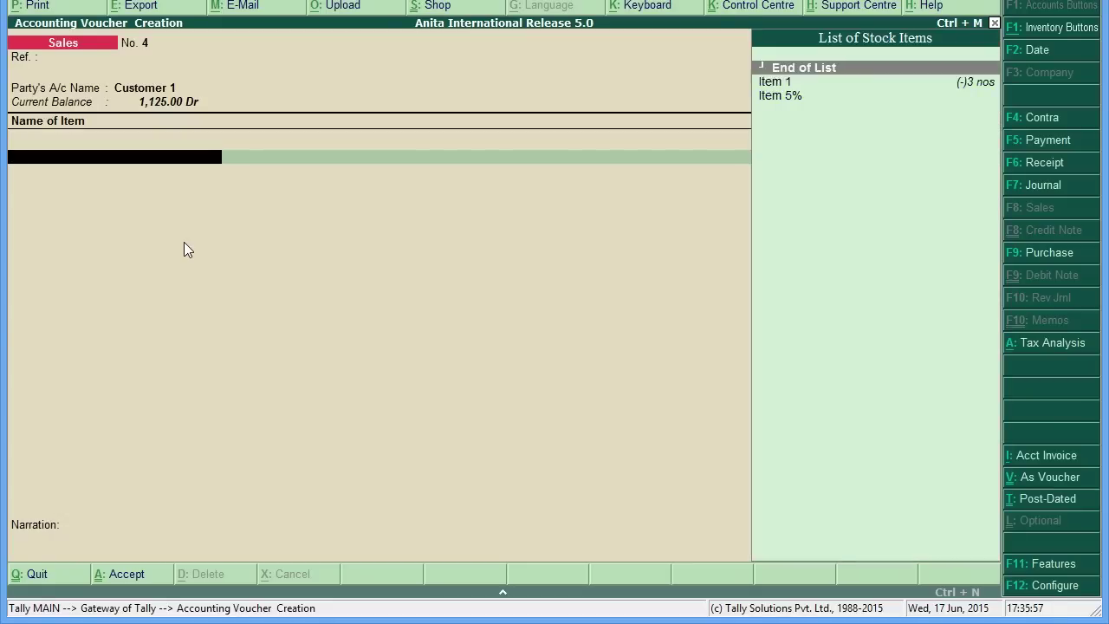
Add Item 5% to the voucher with a quantity of 1 nos at a rate of 100, accepting the calculated amount.
key(Down)
key(Down)
key(Return)
text(1)
key(Return)
key(Return)
text(100)
key(Return)
key(Return)
key(Return)
Allocate the full amount of Item 5% to Sales A/c and end the item list.
key(Return)
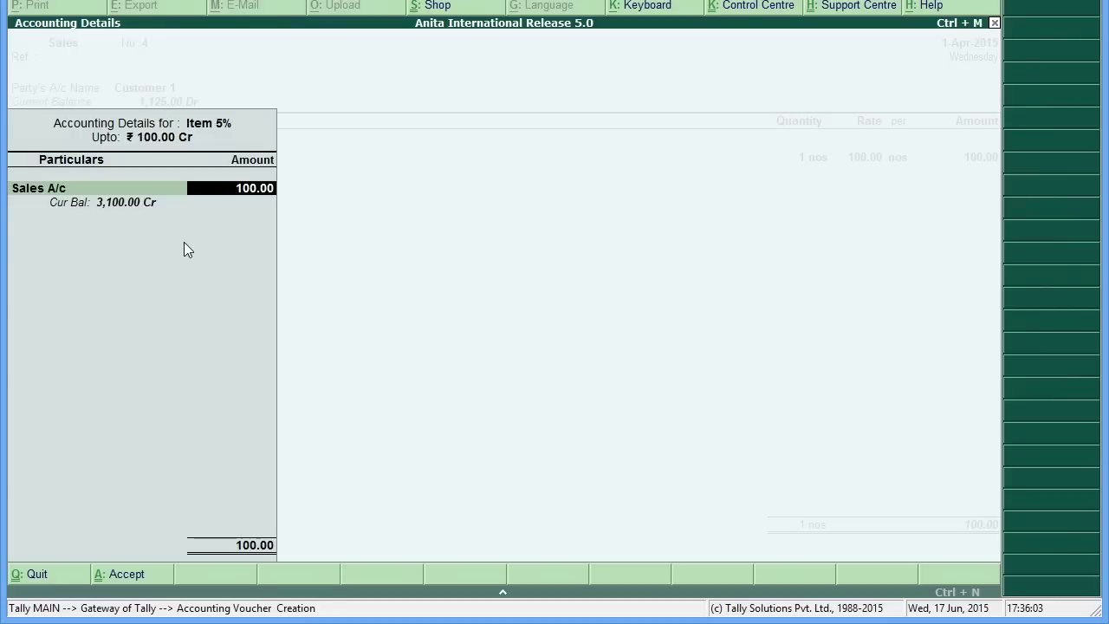
key(Return)
key(BackSpace)
key(Return)
key(Return)
key(Return)
Add the VAT Ledger with its calculated amount and save the voucher with a blank narration.
text(V)
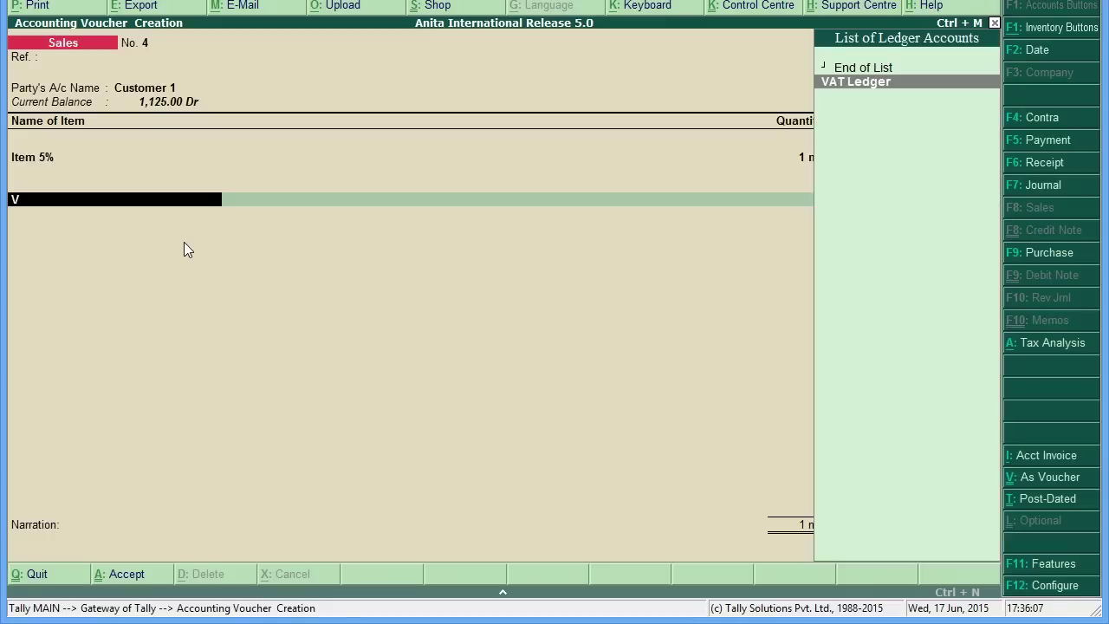
key(Return)
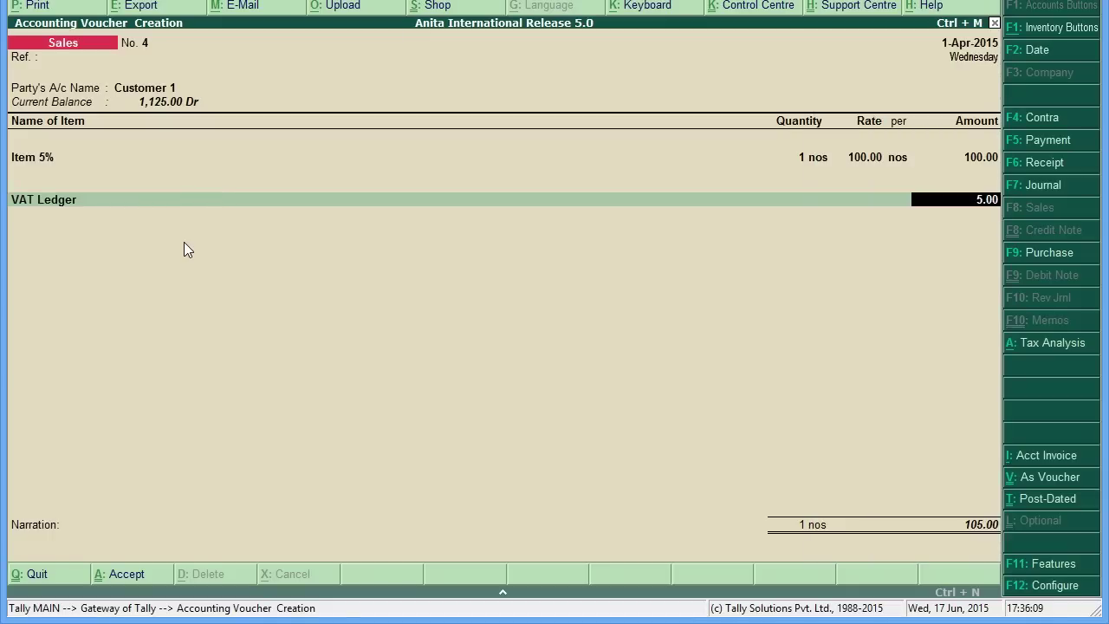
key(Return)
key(Return)
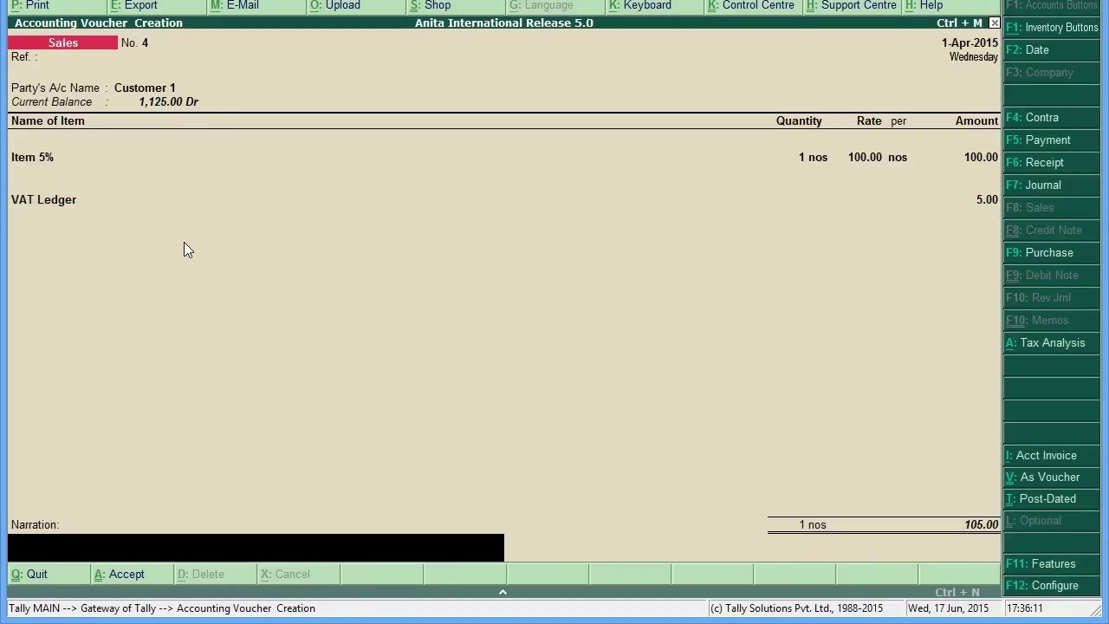
key(Return)
key(Return)
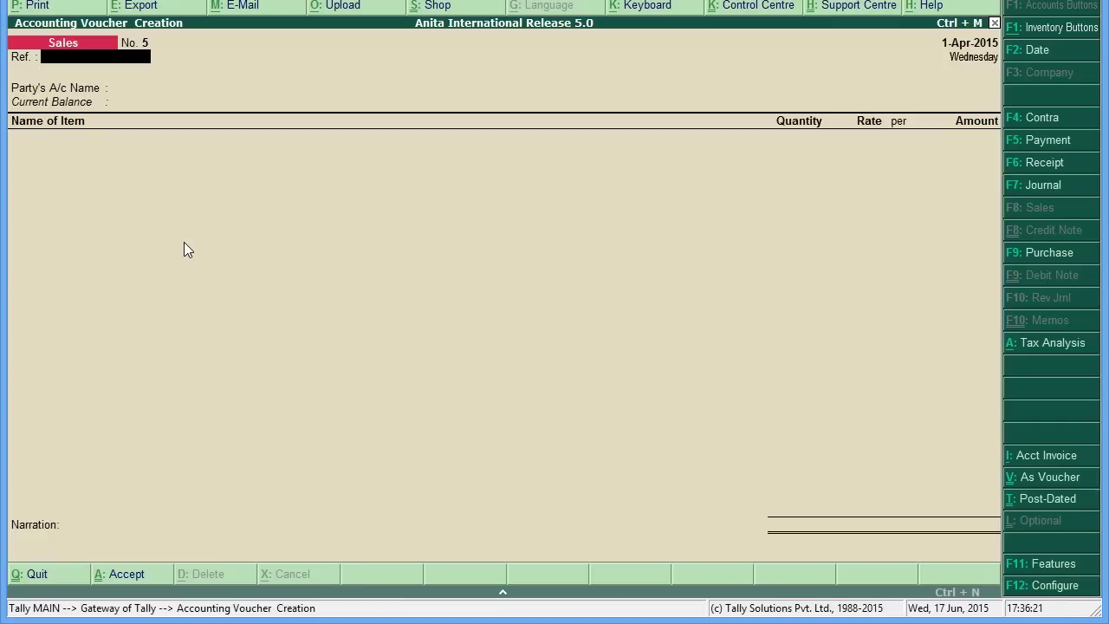
Leave voucher entry and start a single stock group named "Group of 40% VAT Rate" under Primary.
key(Escape)
key(y)
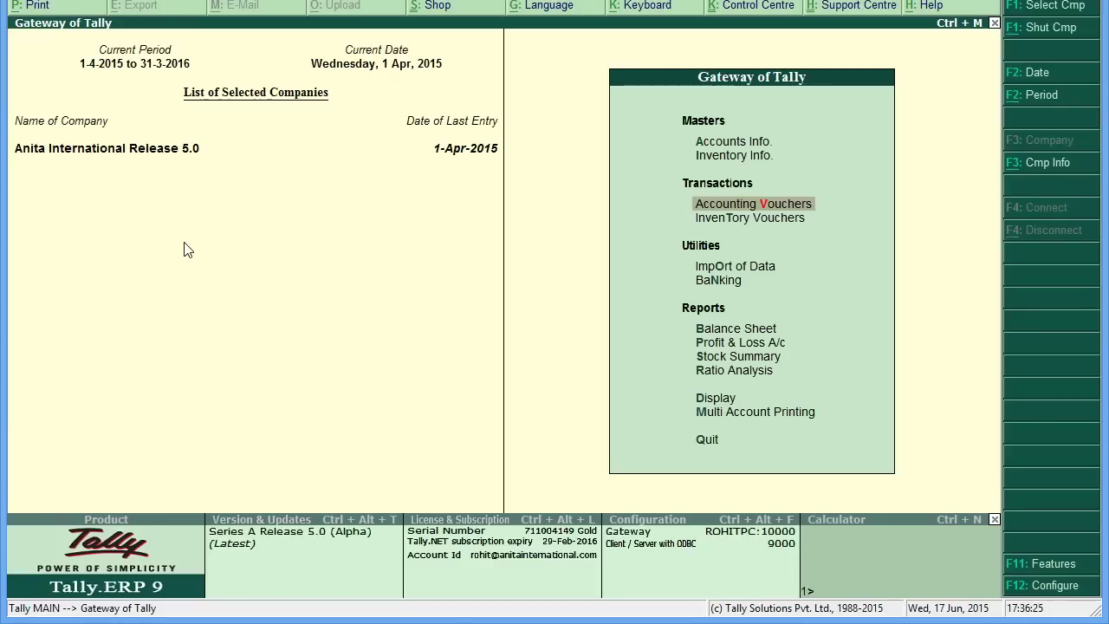
key(Up)
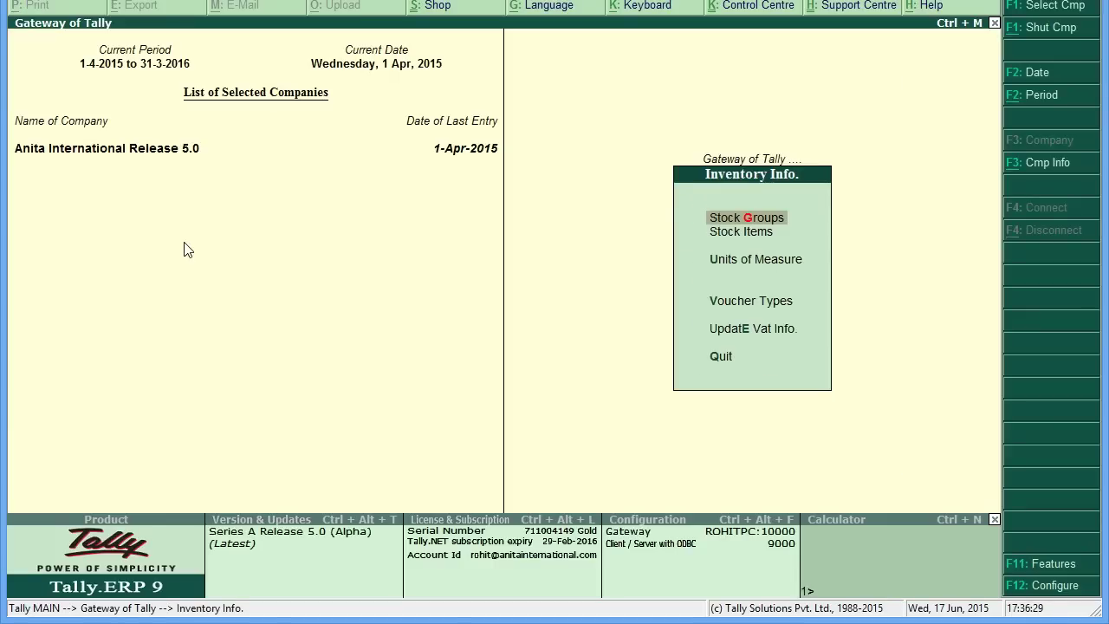
key(Return)
key(Return)
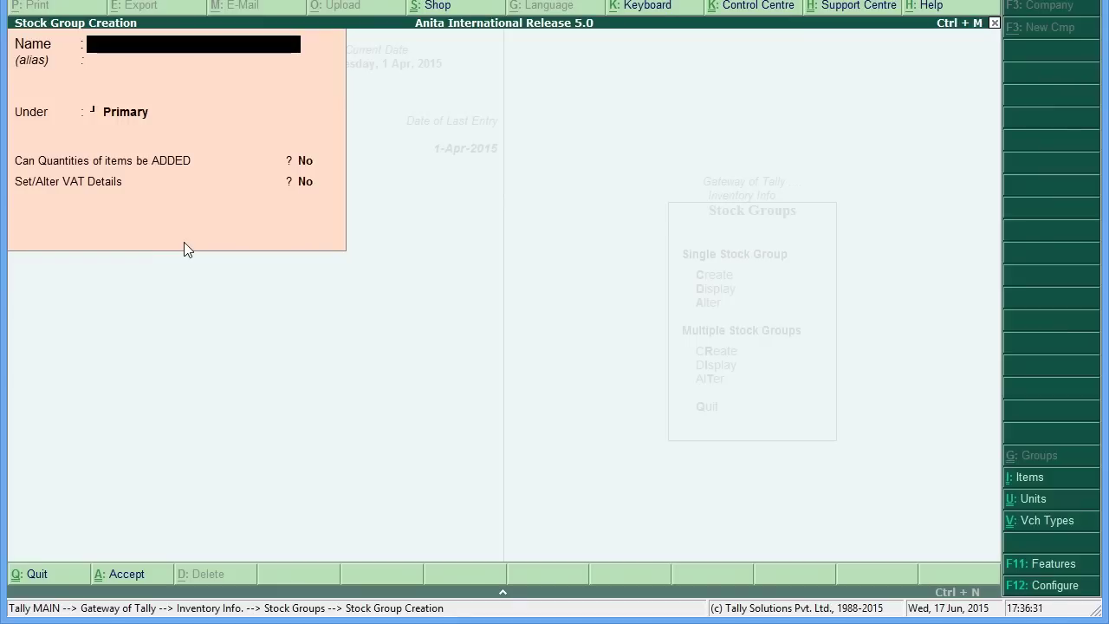
text(Group)
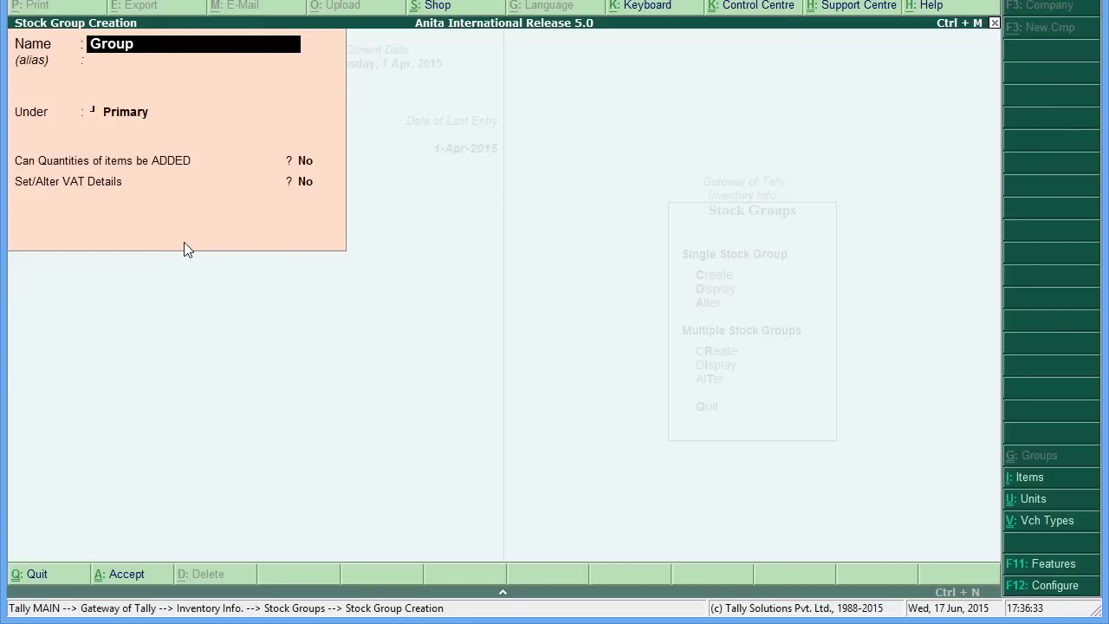
text( of 40% VAT Rate)
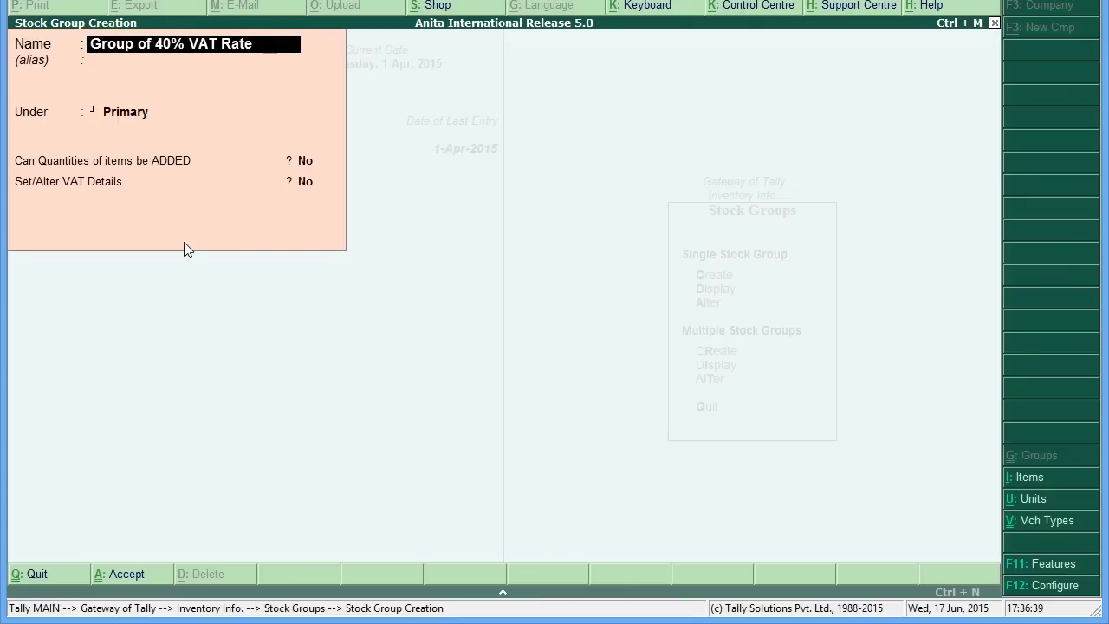
key(Return)
key(Return)
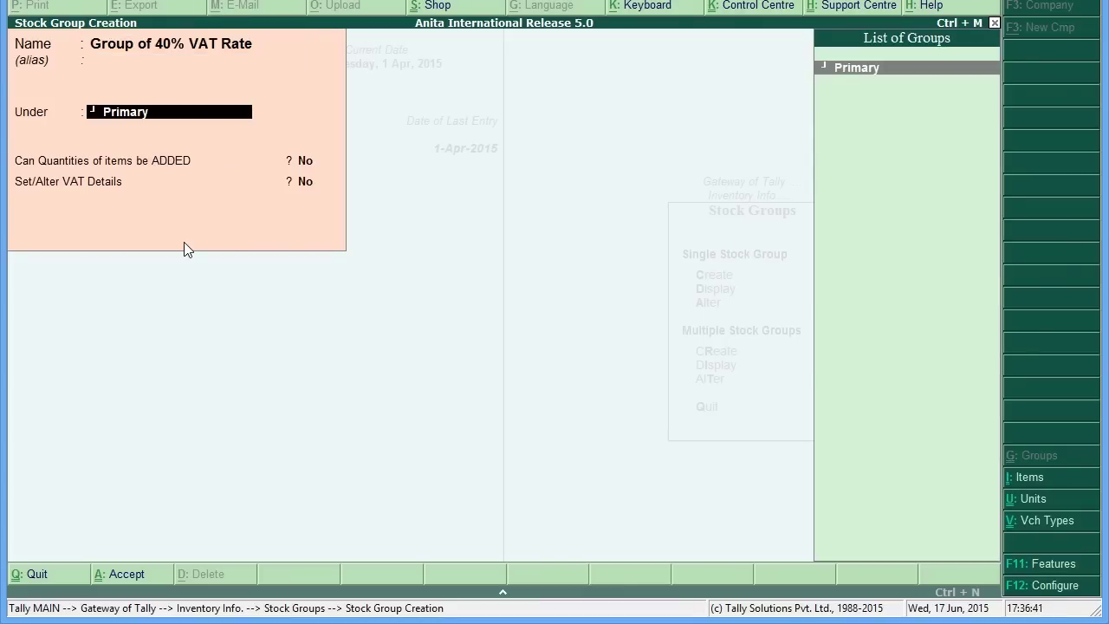
key(Return)
Keep the group's quantity addition at No, set its VAT details to a 40% tax rate, and save the group.
key(Return)
text(y)
key(Return)
text(4)
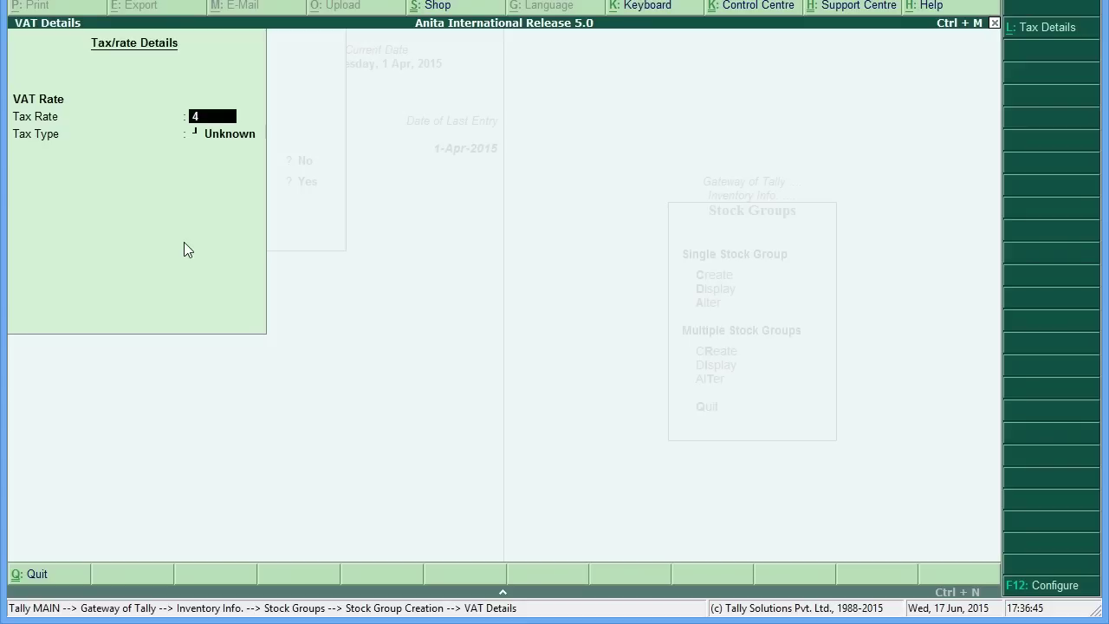
text(0%)
key(Return)
key(Return)
key(y)
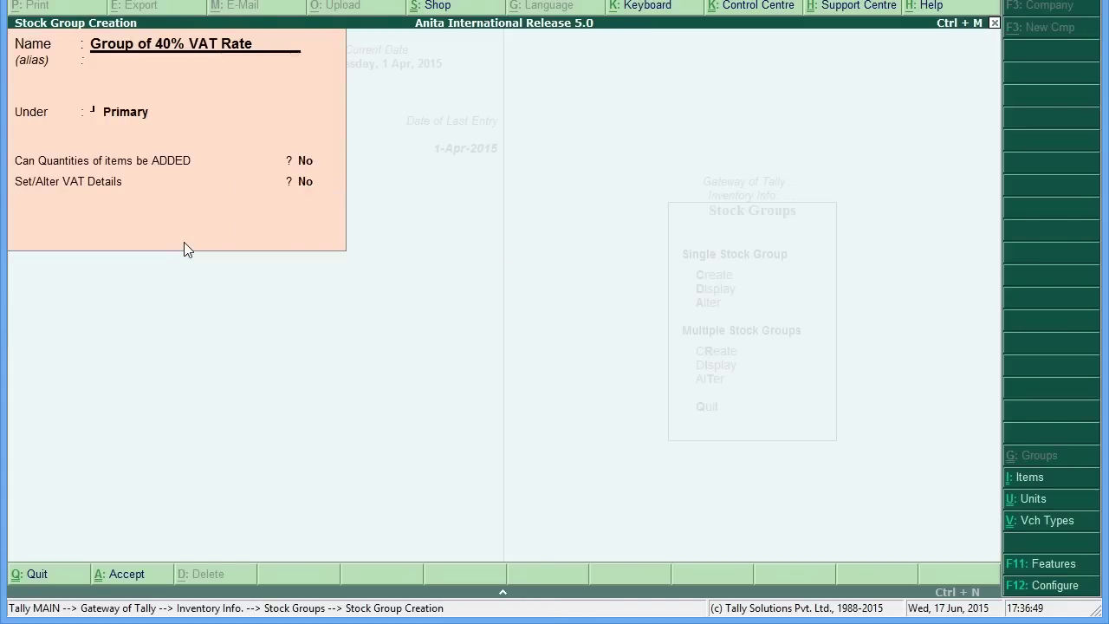
Leave stock group creation and start creating a single stock item.
key(Escape)
key(Escape)
key(Escape)
key(Escape)
key(n)
key(Down)
key(Down)
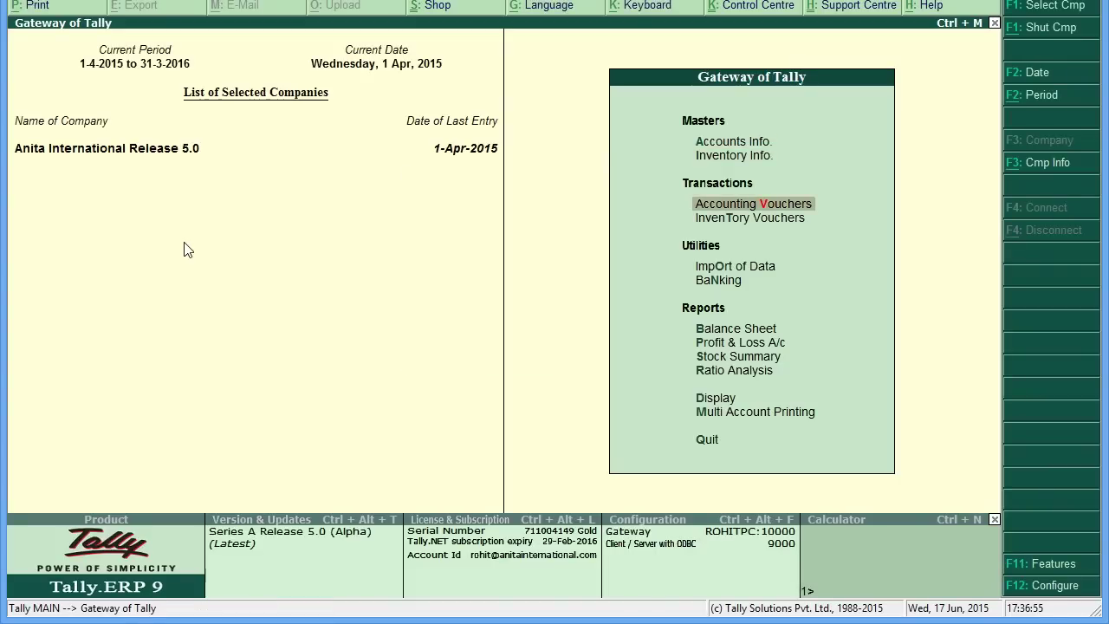
key(Up)
key(Up)
key(Down)
key(Return)
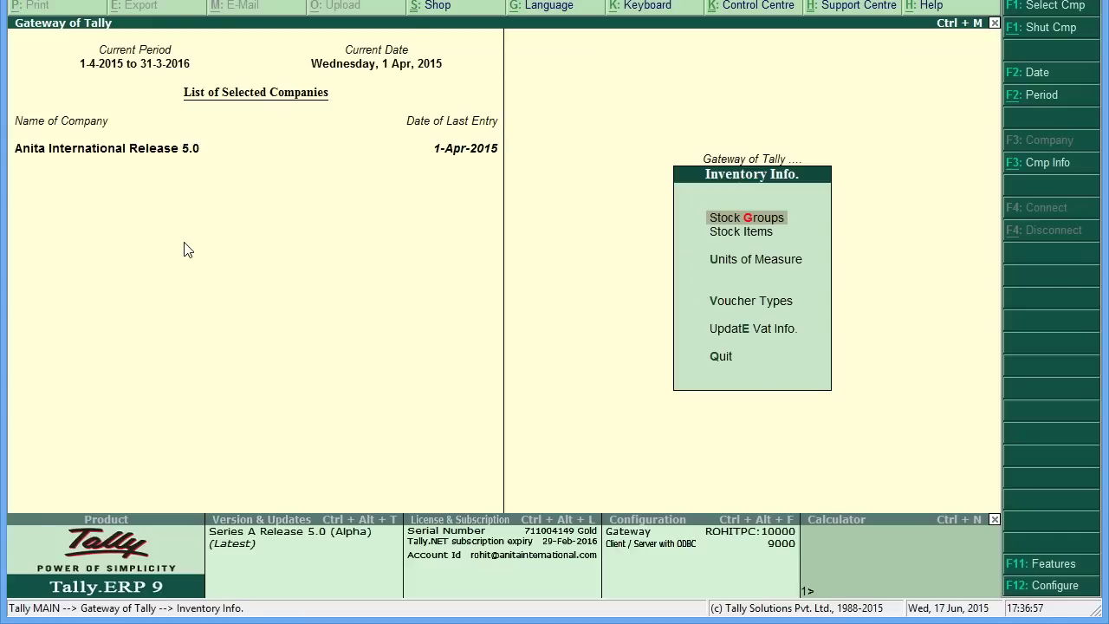
key(Down)
key(Return)
key(Down)
key(Up)
key(Return)
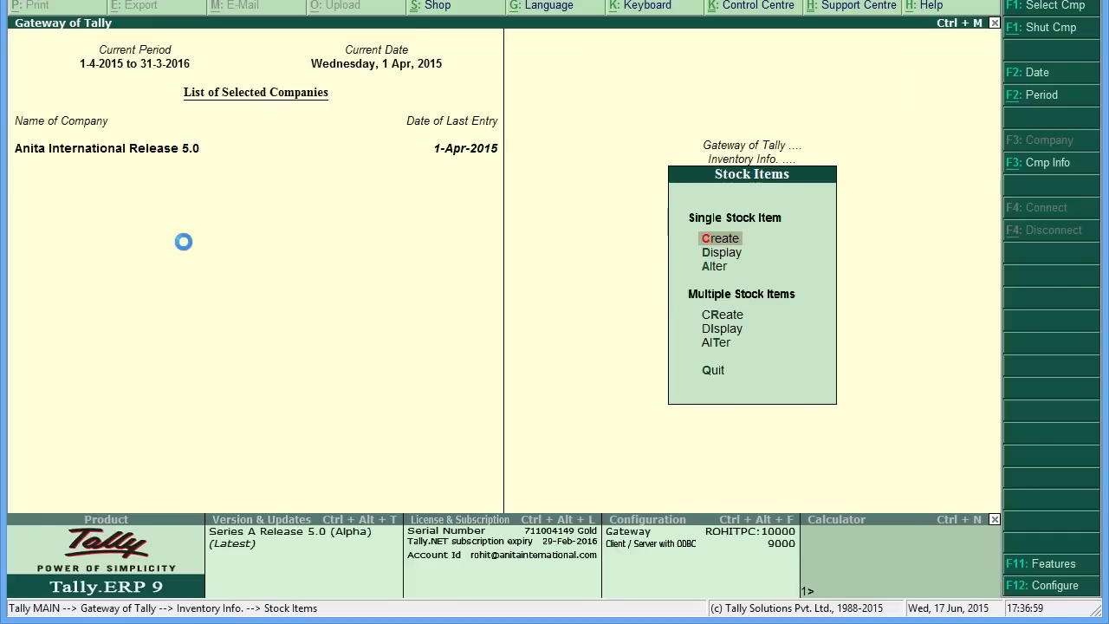
Name the stock item "Item 40%", place it under Group of 40% VAT Rate, and set its units to nos.
text(Item)
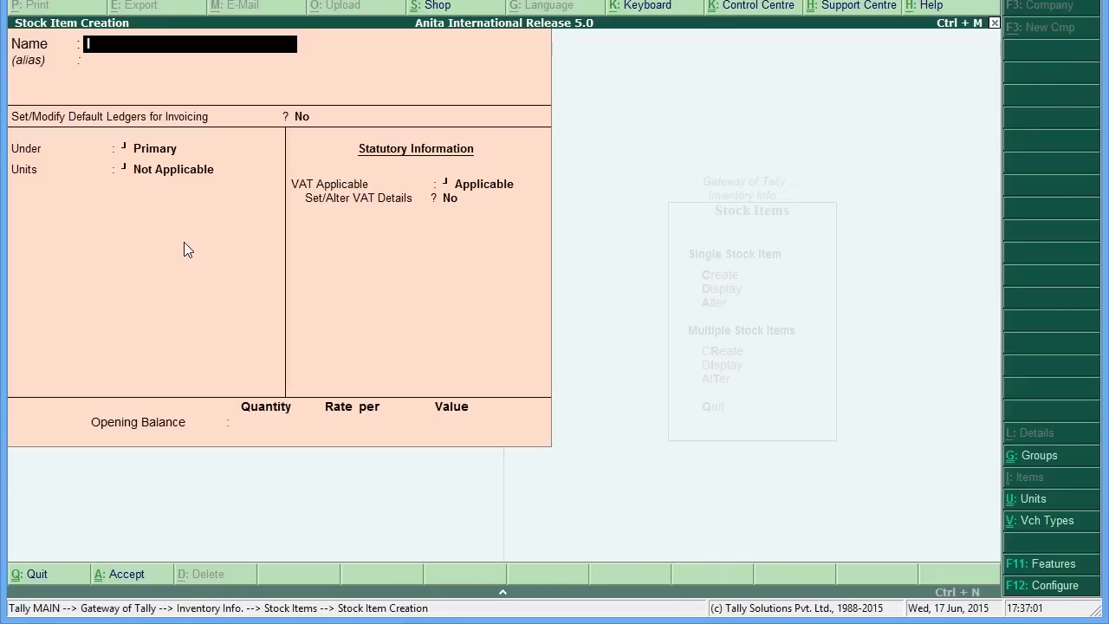
text( 40%)
key(Return)
key(Return)
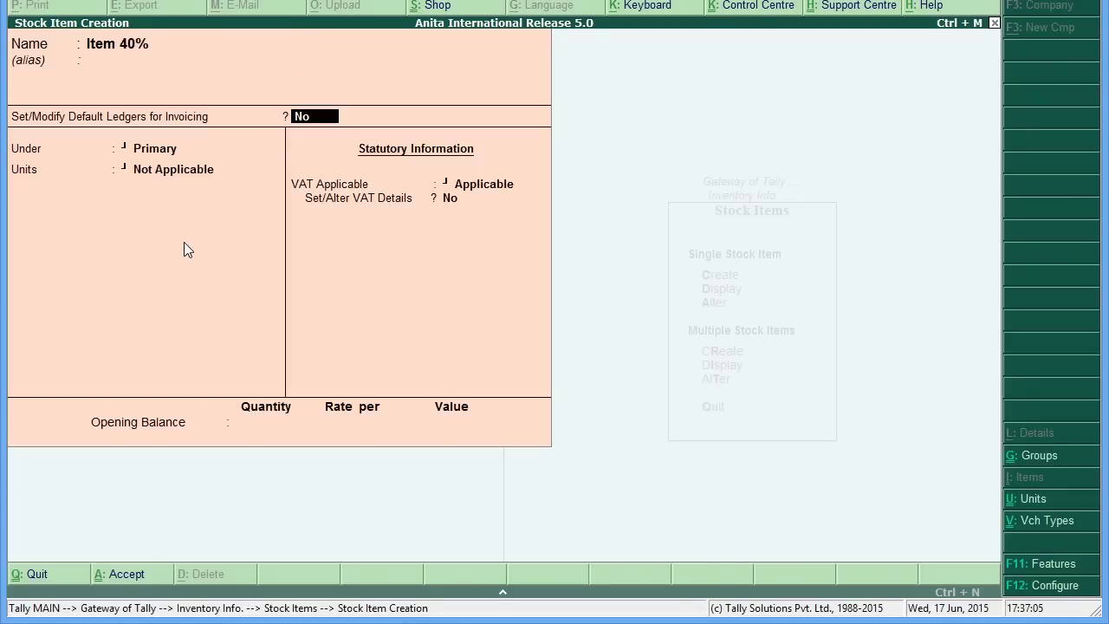
key(Return)
key(Down)
key(Return)
key(Down)
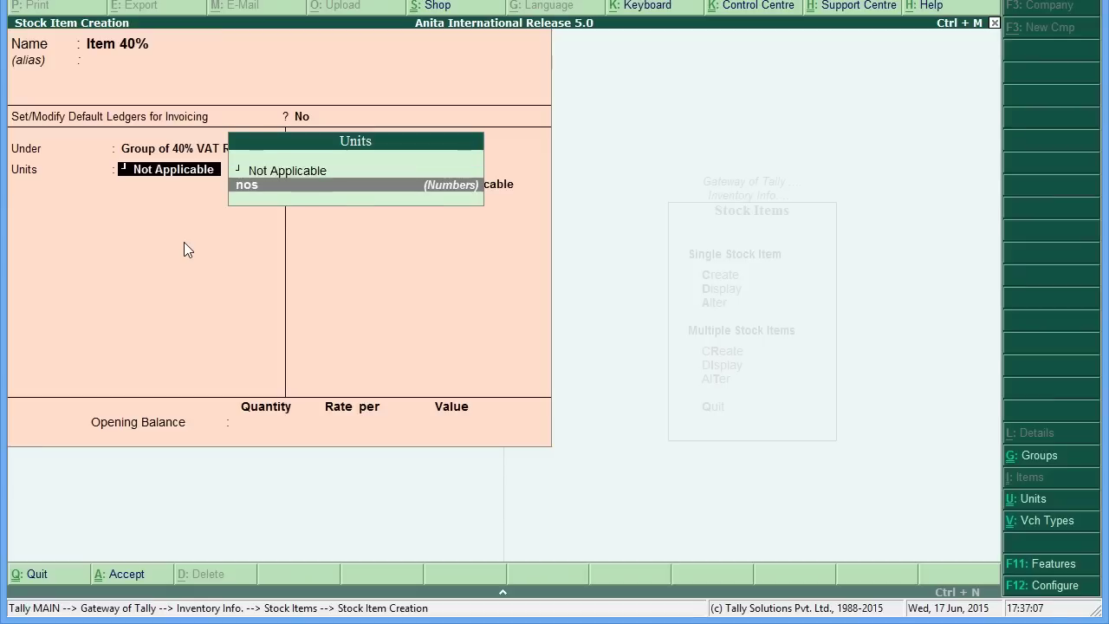
key(Return)
Keep VAT Applicable with Set/Alter VAT Details at No, leave the opening balance blank, and save Item 40%.
key(Return)
key(Return)
key(Return)
key(Return)
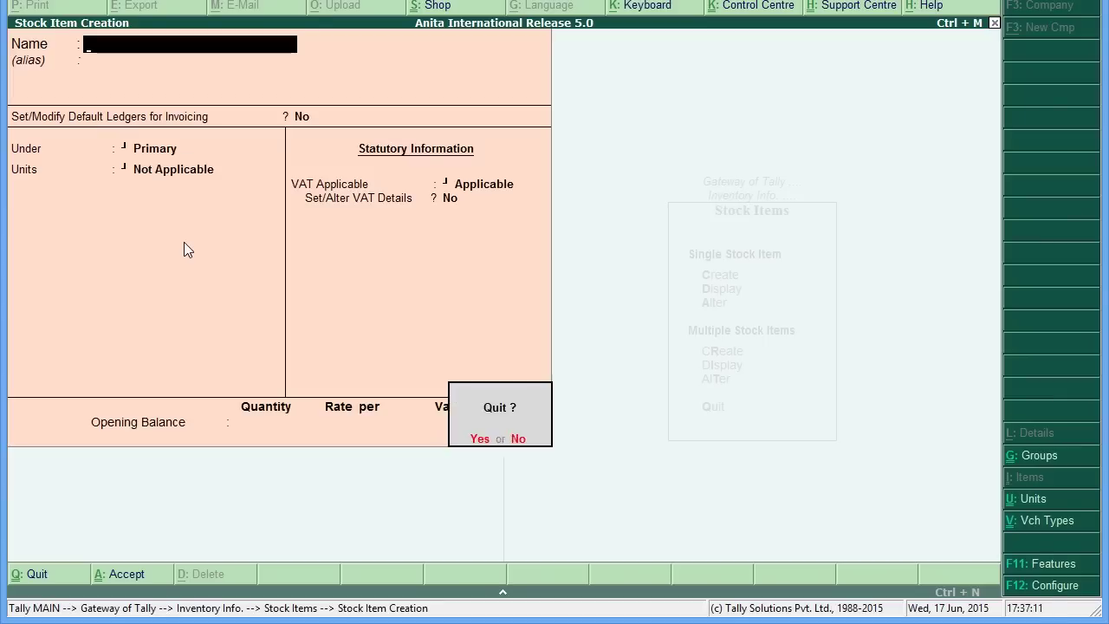
Return to voucher entry and start another sales voucher for Customer 1 with the default party details.
key(Escape)
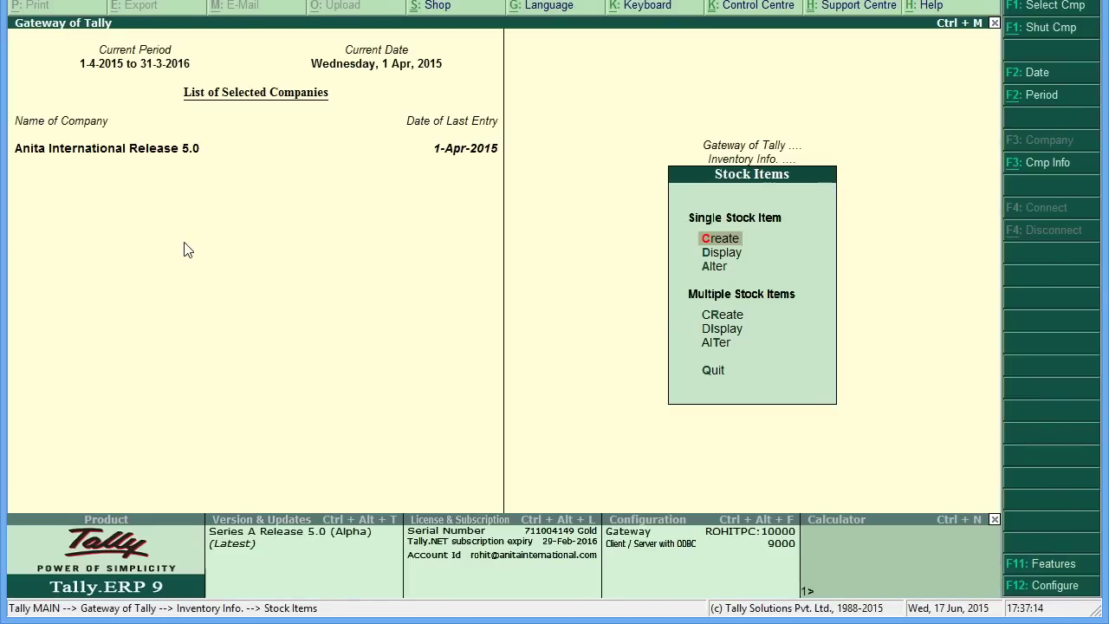
key(Escape)
key(Escape)
key(v)
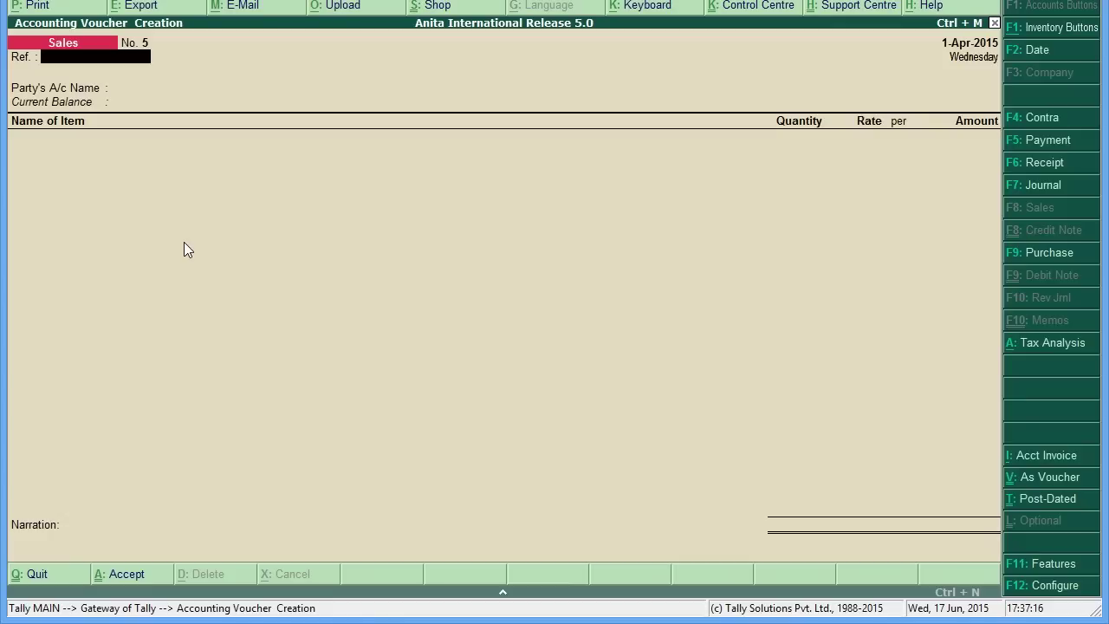
key(Return)
key(Down)
key(Return)
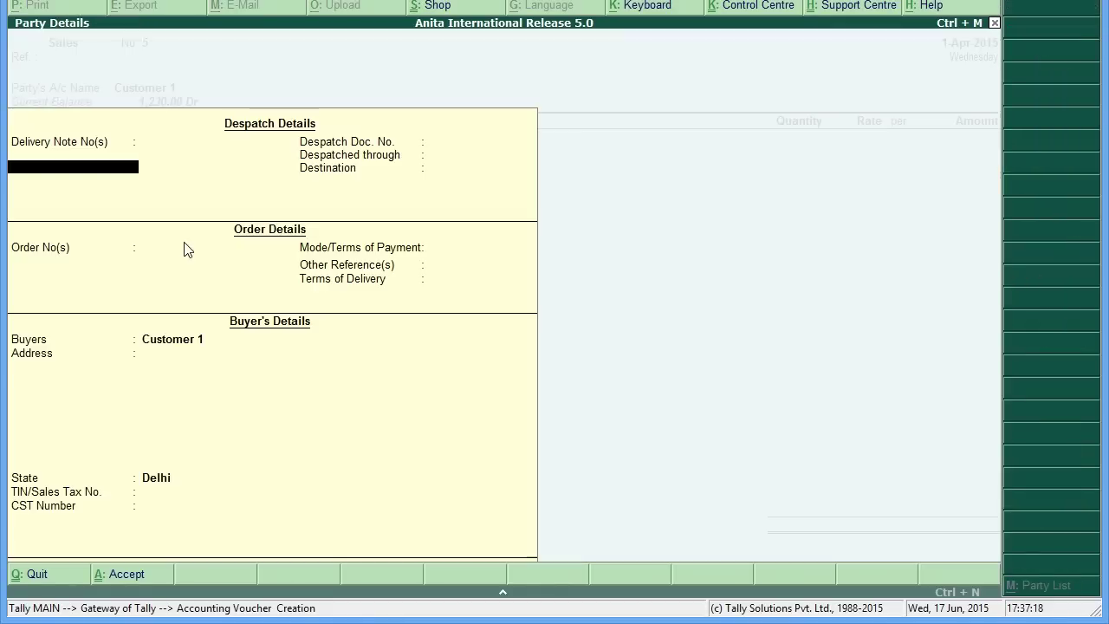
key(ctrl+a)
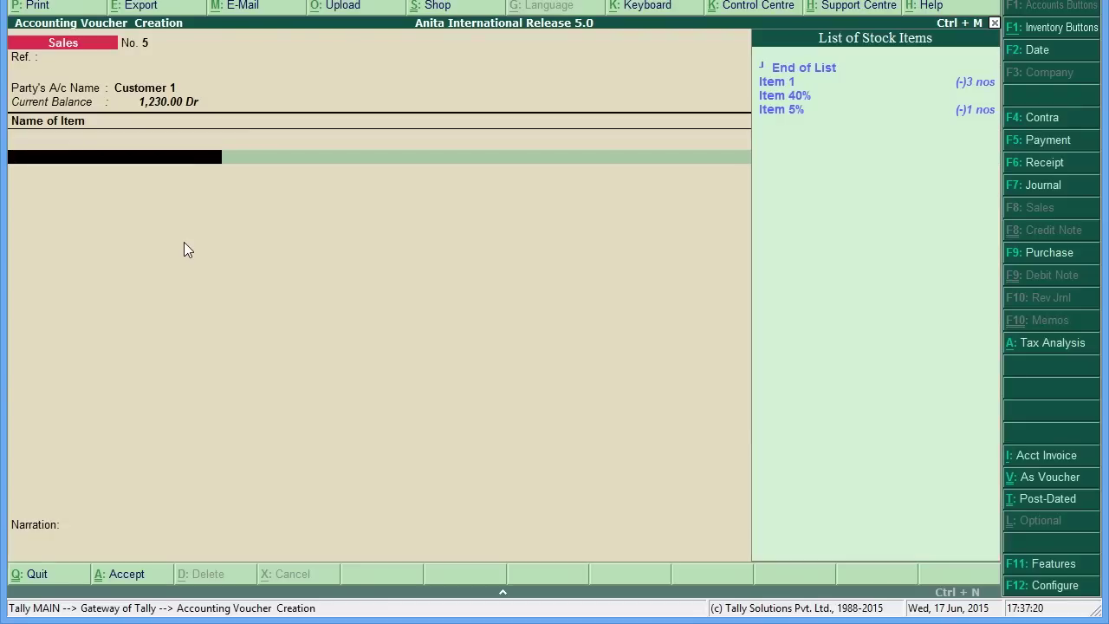
Add Item 40% to the voucher with a quantity of 1 nos at a rate of 2000, accepting the calculated amount.
key(Down)
key(Down)
key(Return)
text(1)
key(Return)
key(Return)
text(2000)
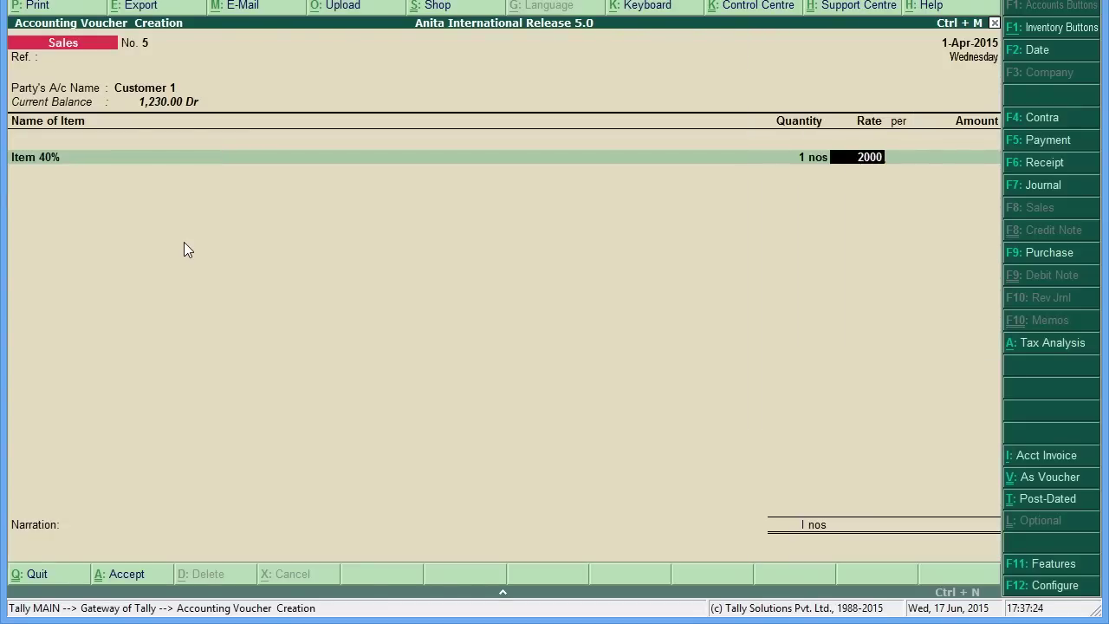
key(Return)
key(Return)
key(Return)
Allocate the full amount of Item 40% to Sales A/c and accept the accounting details.
key(Return)
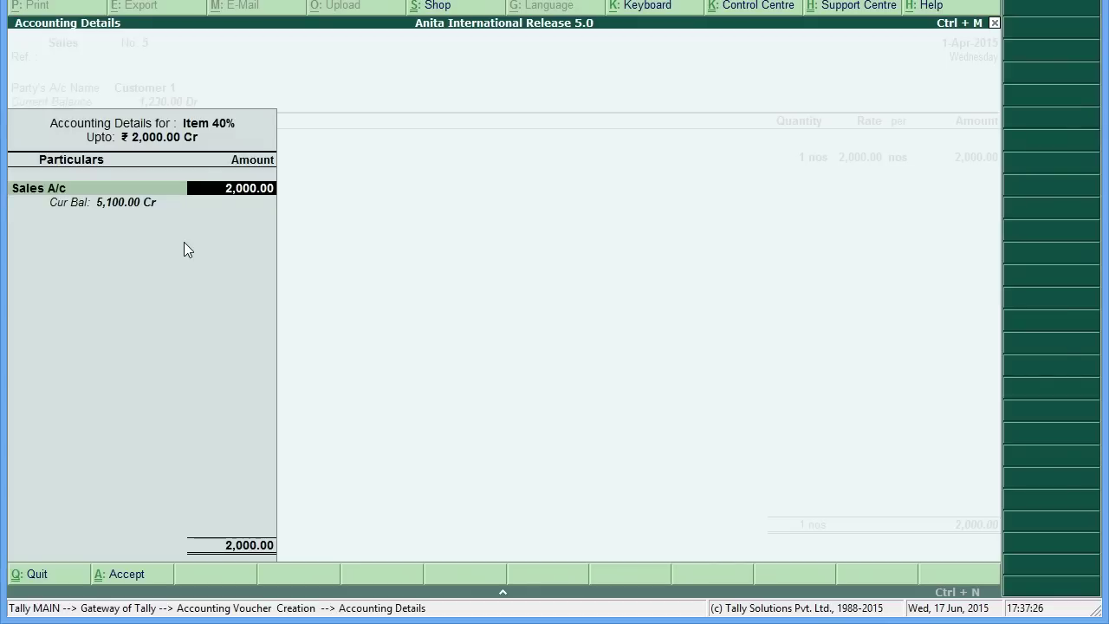
key(Return)
key(Return)
key(BackSpace)
key(Return)
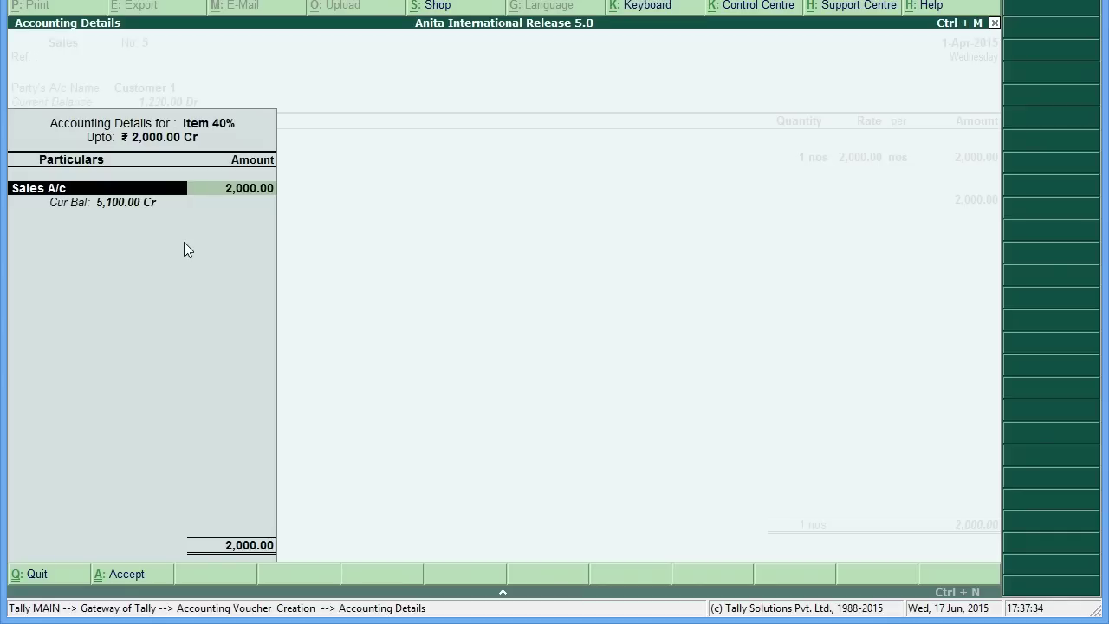
key(Return)
key(Return)
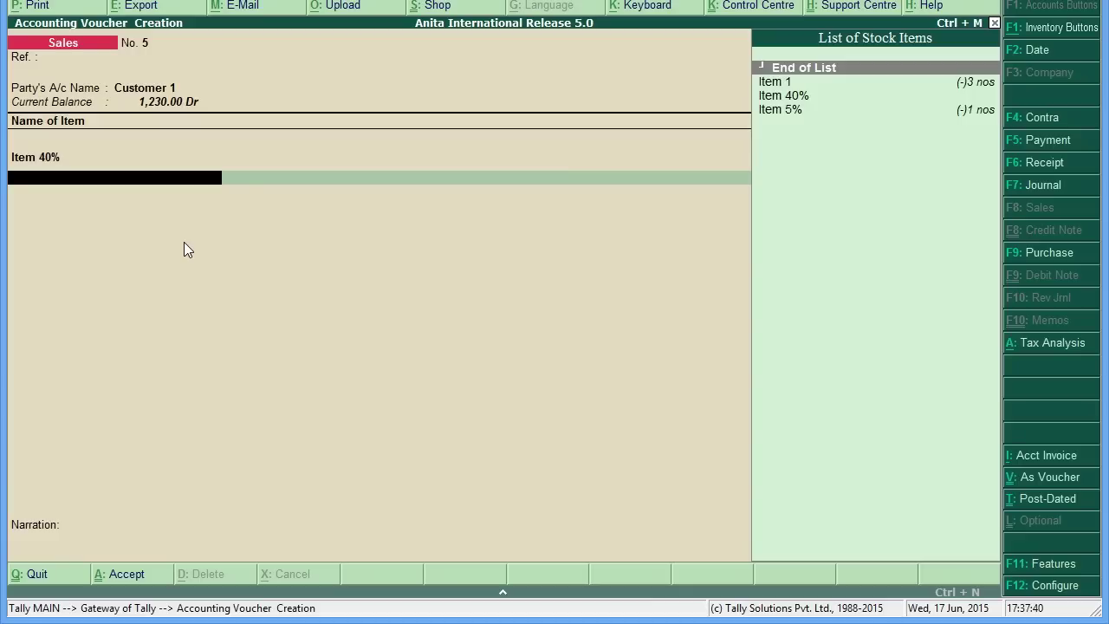
Finish the item list, add VAT Ledger with its calculated tax, and save the sales voucher without a narration.
key(Return)
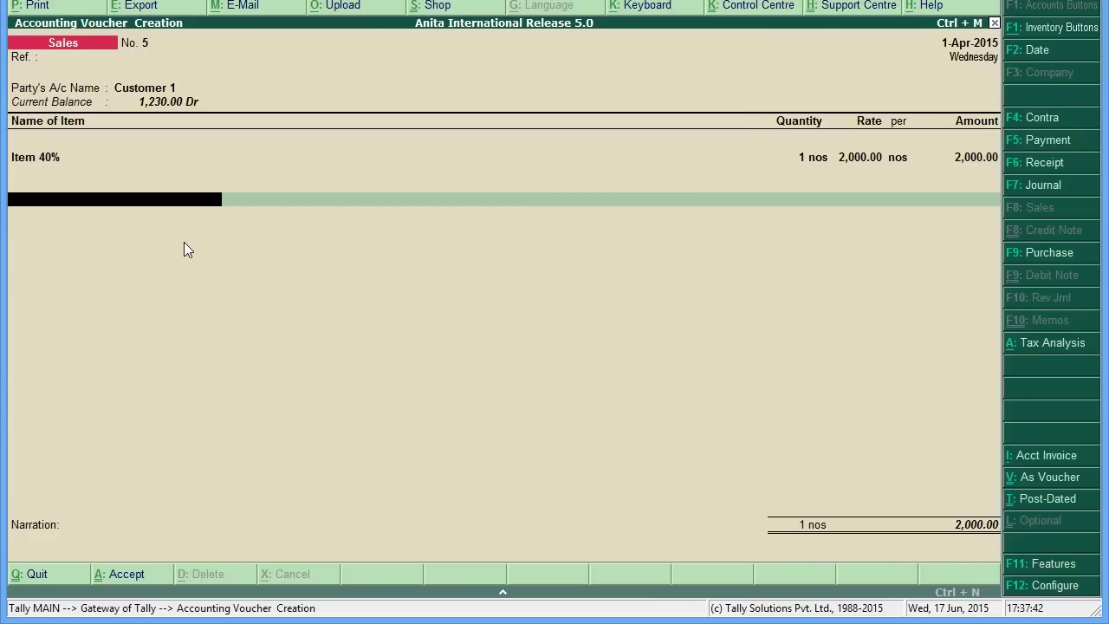
text(Va)
key(Return)
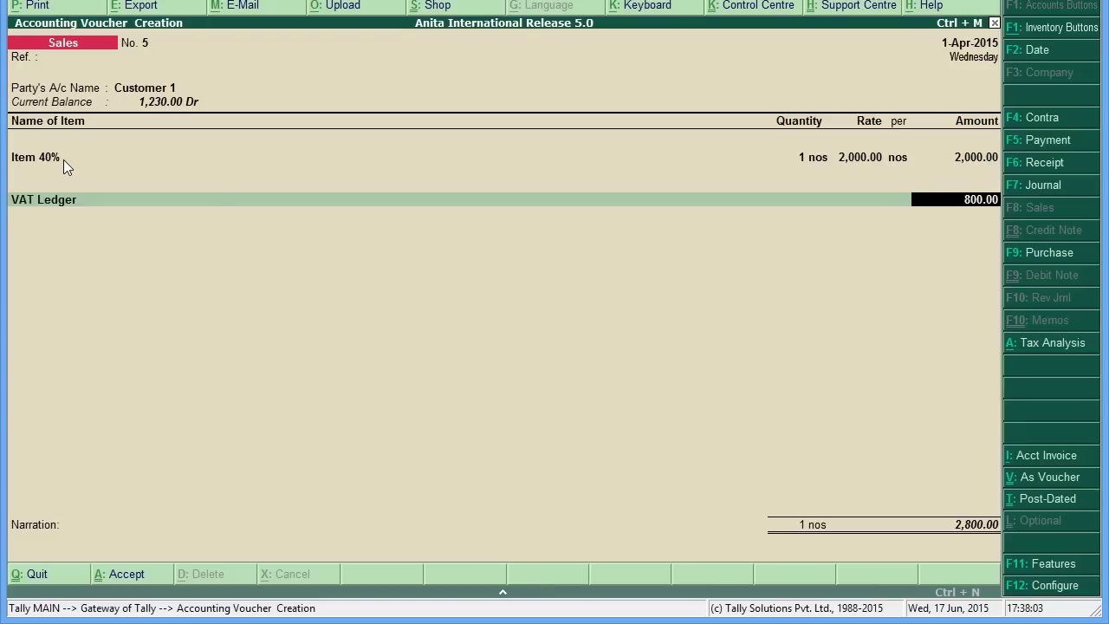
key(Return)
key(Return)
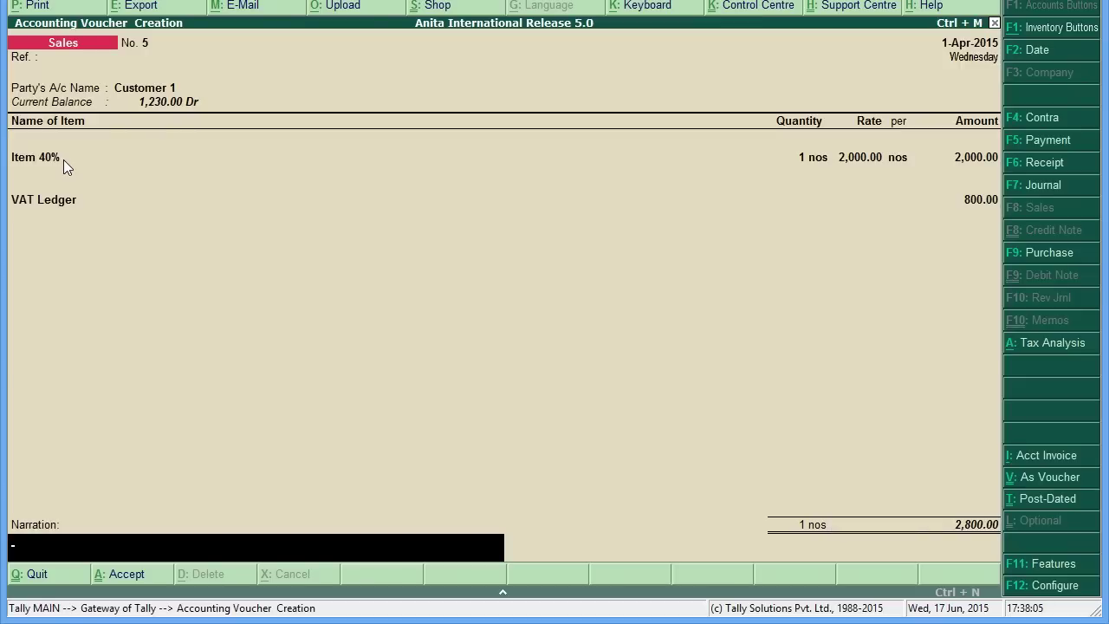
key(Return)
key(Return)
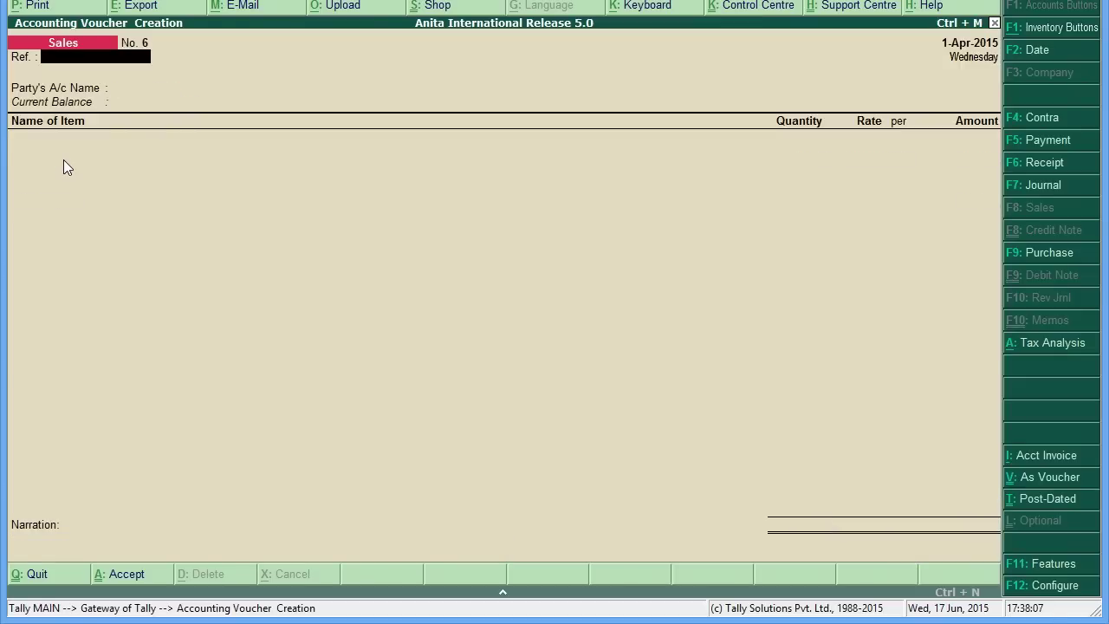
Leave sales voucher entry, reopen the accounting vouchers and switch to a payment voucher.
key(Escape)
key(n)
key(Escape)
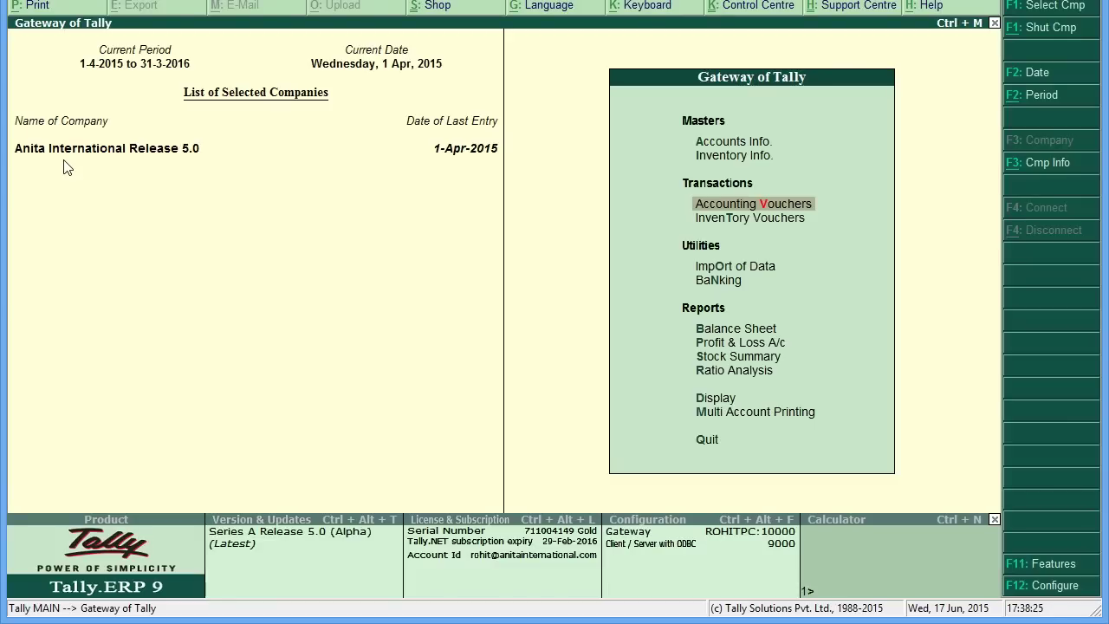
key(Return)
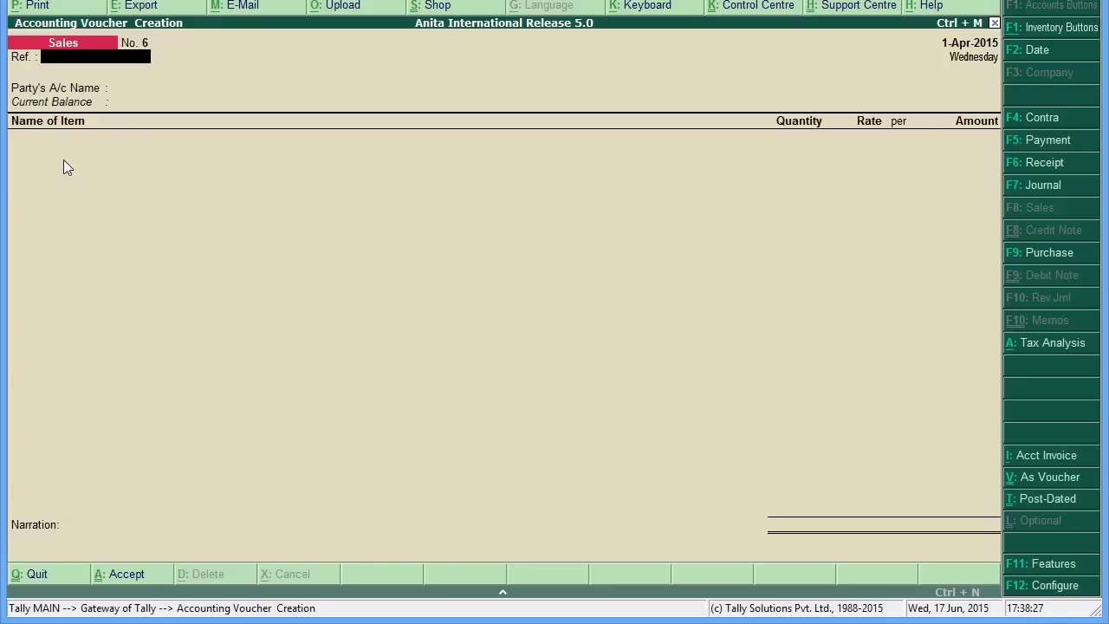
key(F5)
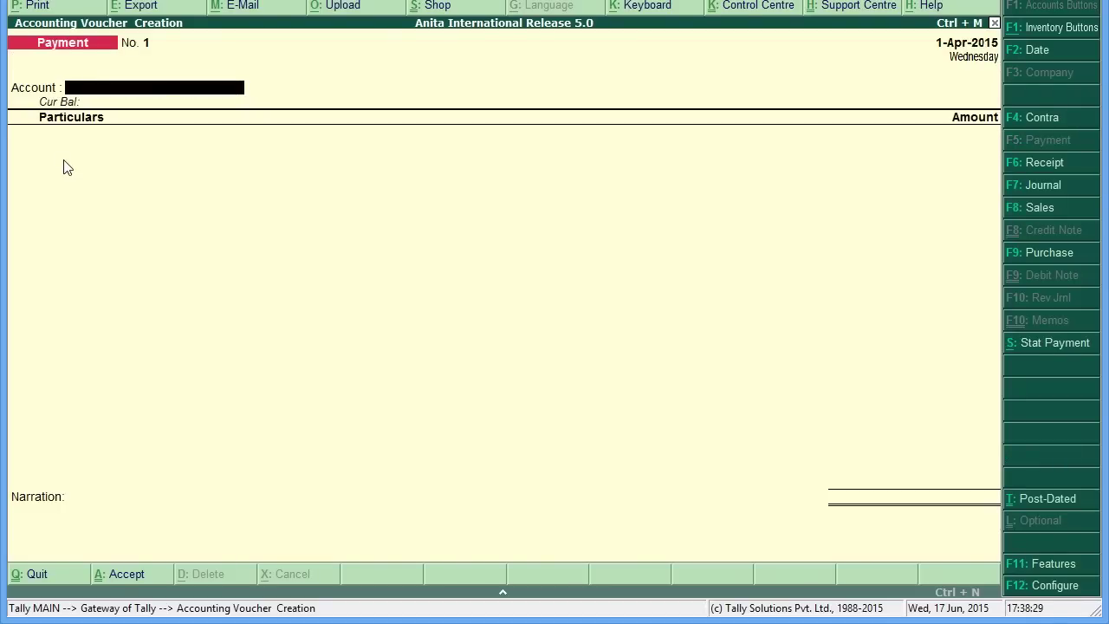
Try an ordinary payment from Cash to VAT Ledger for 930.
key(Return)
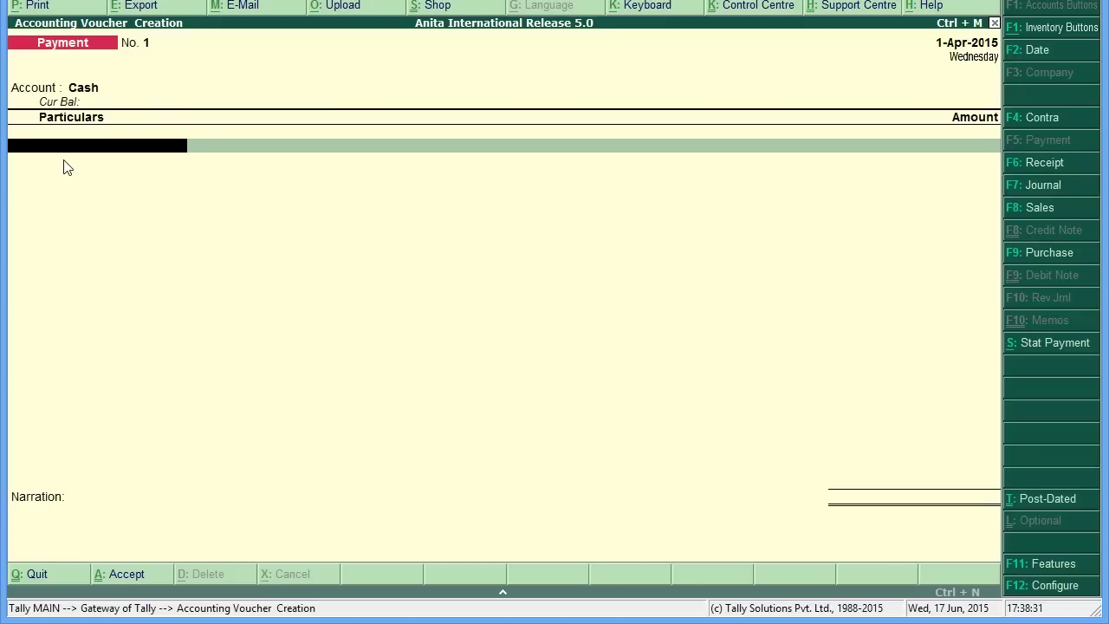
key(Up)
key(Return)
text(930)
key(Return)
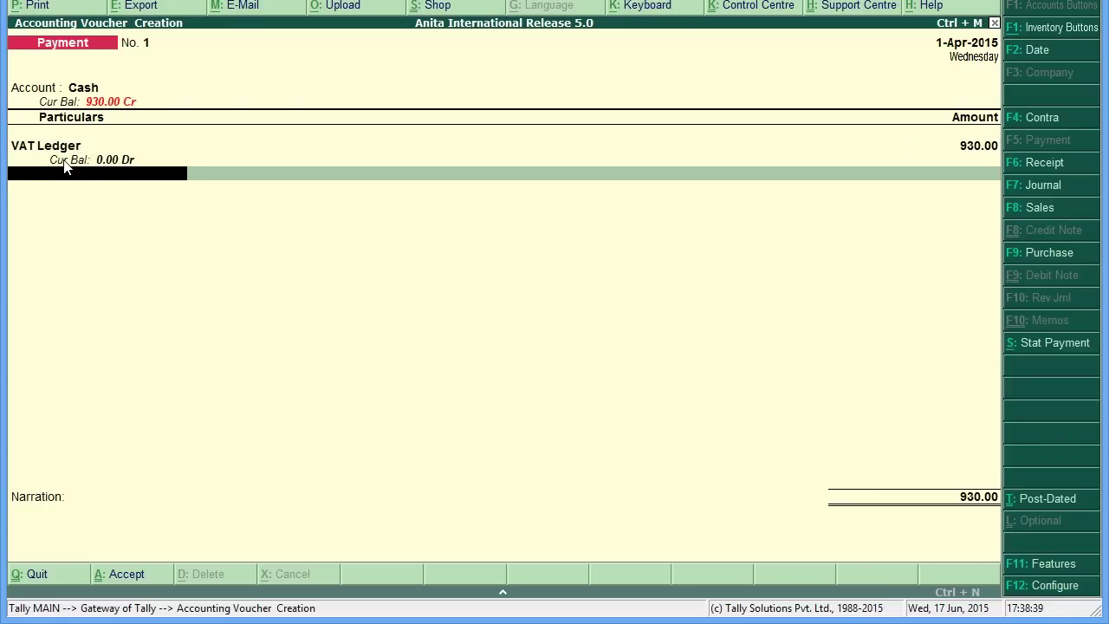
Change the payment voucher's date to 2-May-2015.
key(F2)
text(2)
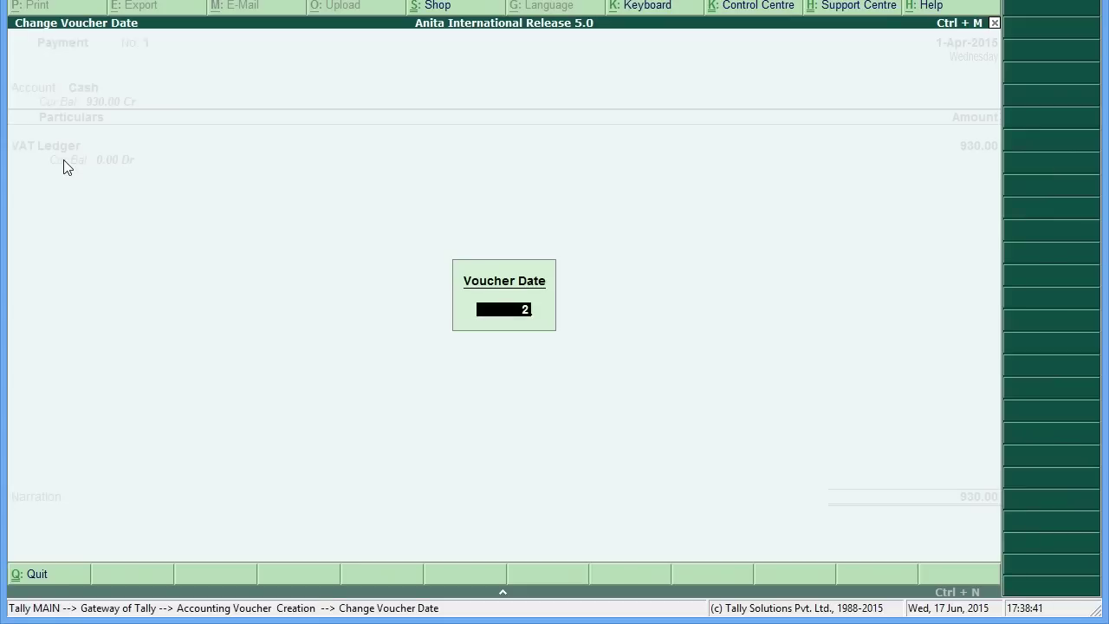
text(-5)
key(Return)
key(Return)
key(Return)
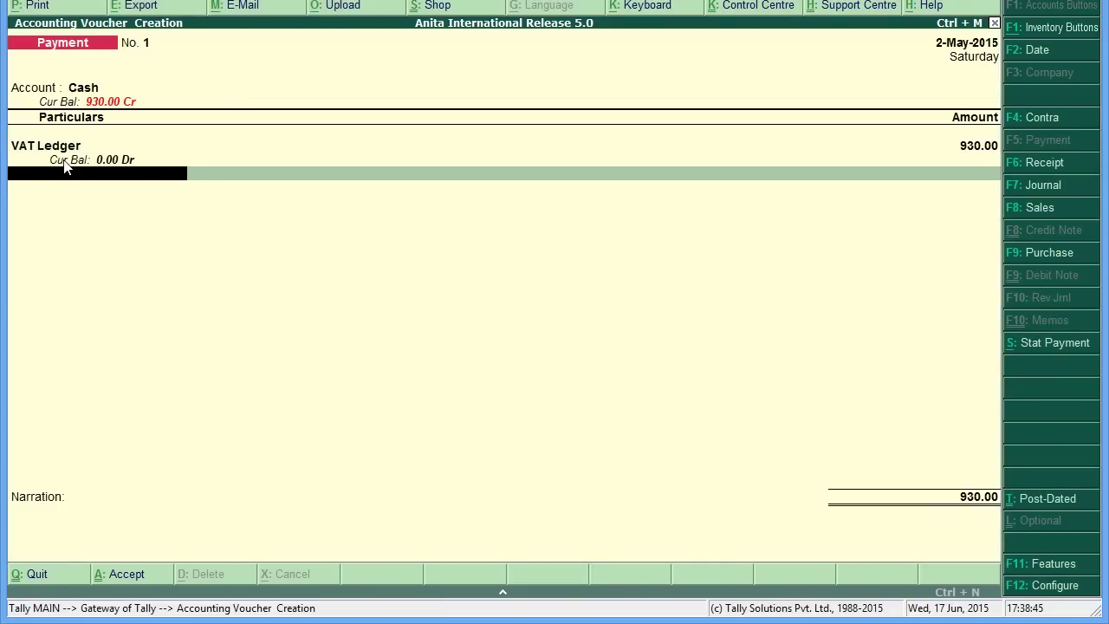
Preview the printout of the ordinary payment voucher, close it and discard the voucher.
key(alt+p)
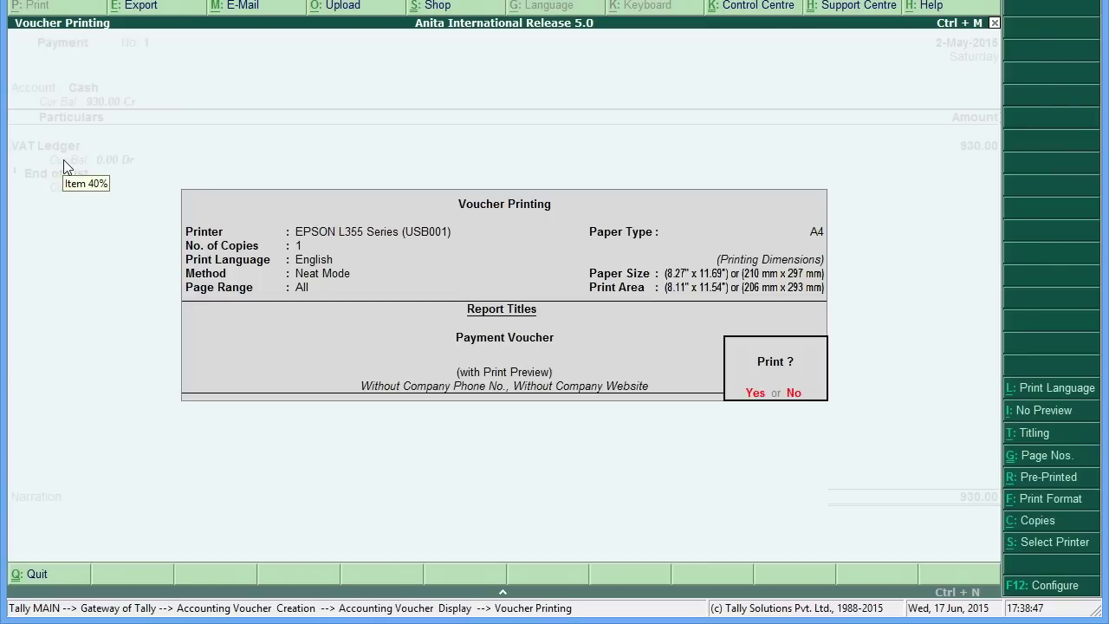
key(Return)
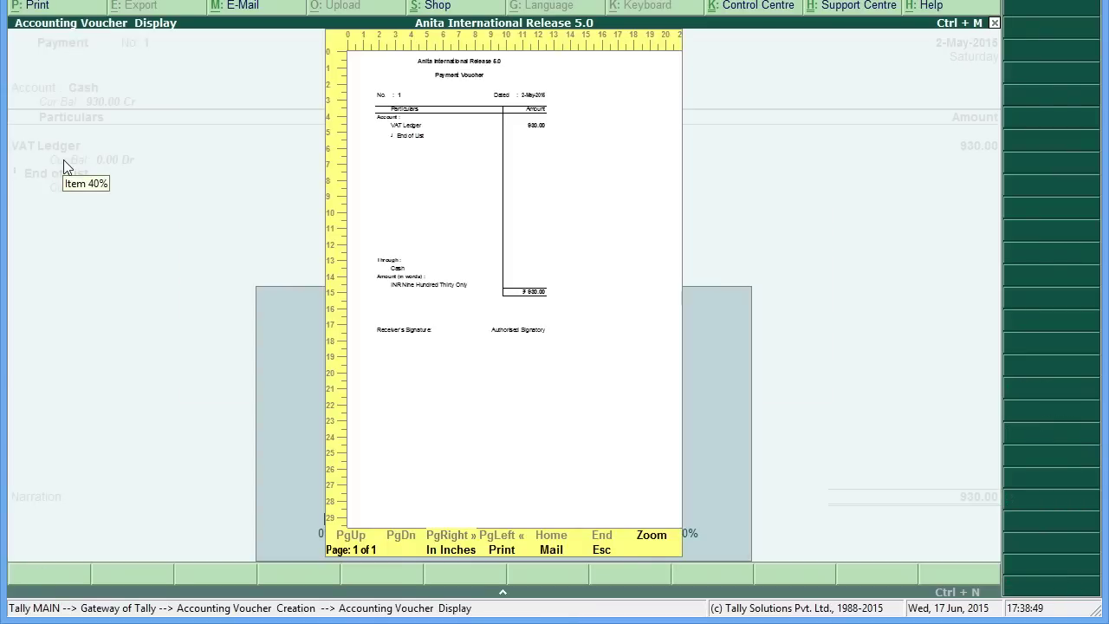
key(Escape)
key(BackSpace)
key(Escape)
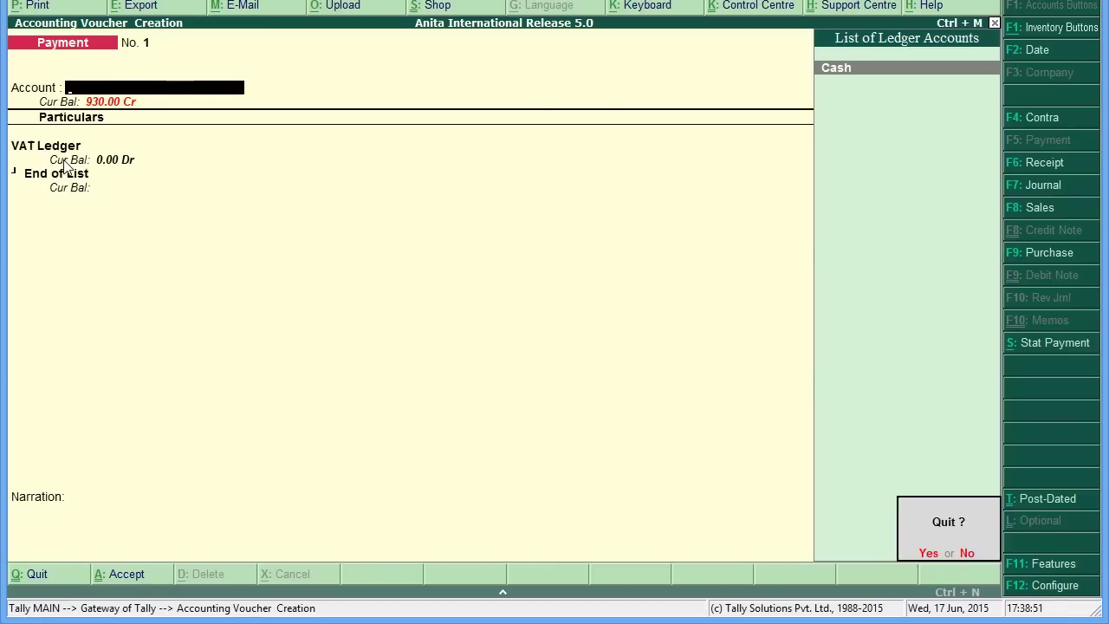
key(y)
key(Return)
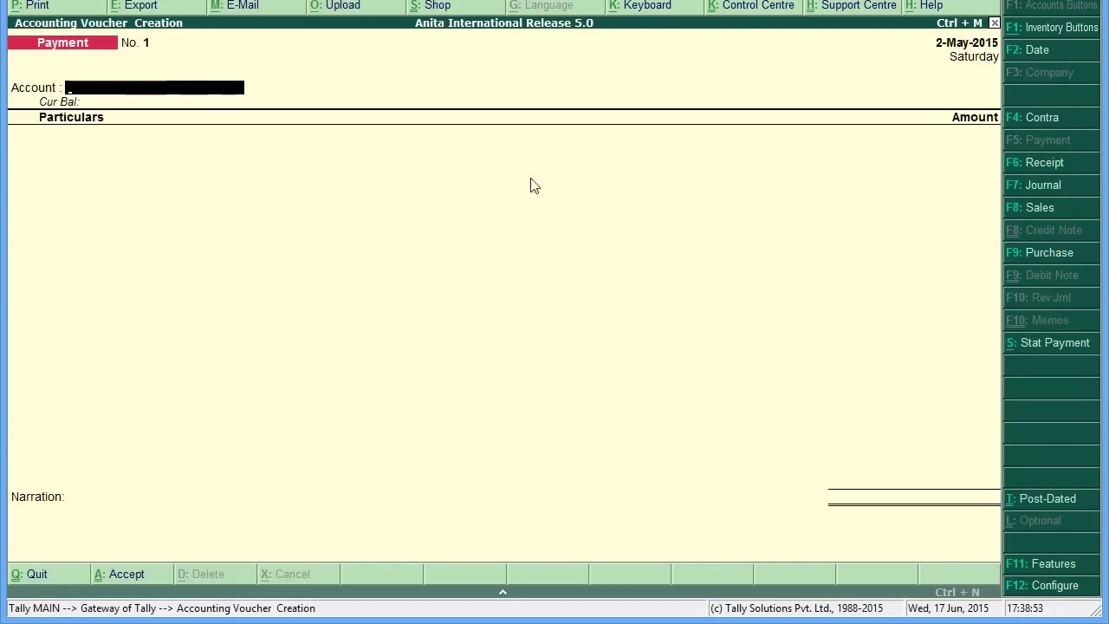
Set up a statutory payment for VAT, period 1-Apr-2015 to 30-Apr-2015, payment type Regular, paid from Cash.
click(1050, 348)
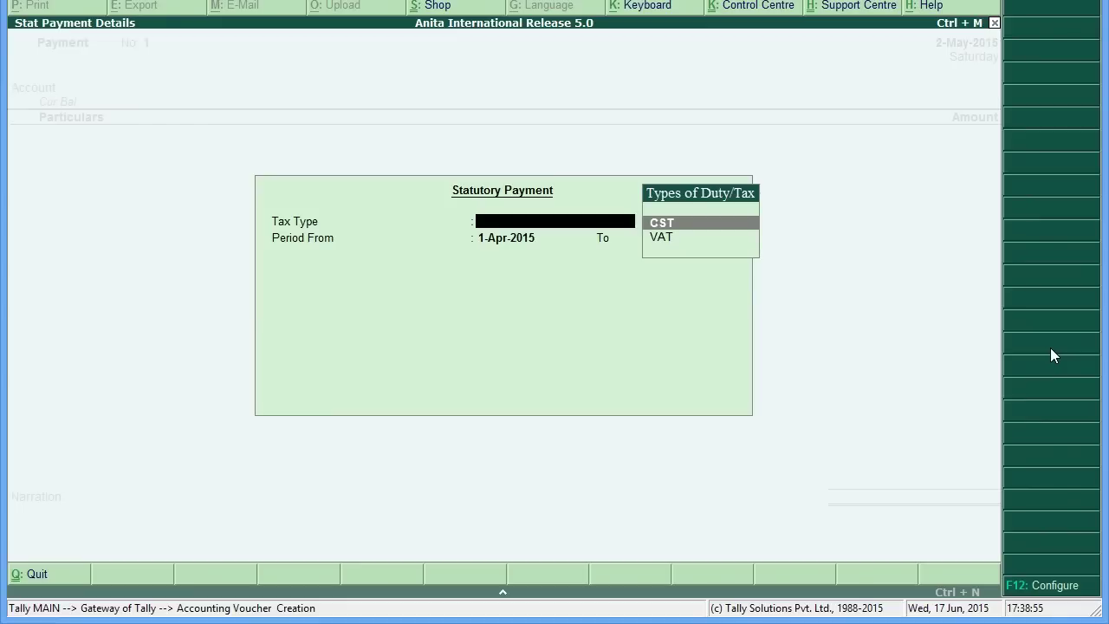
key(Down)
key(Return)
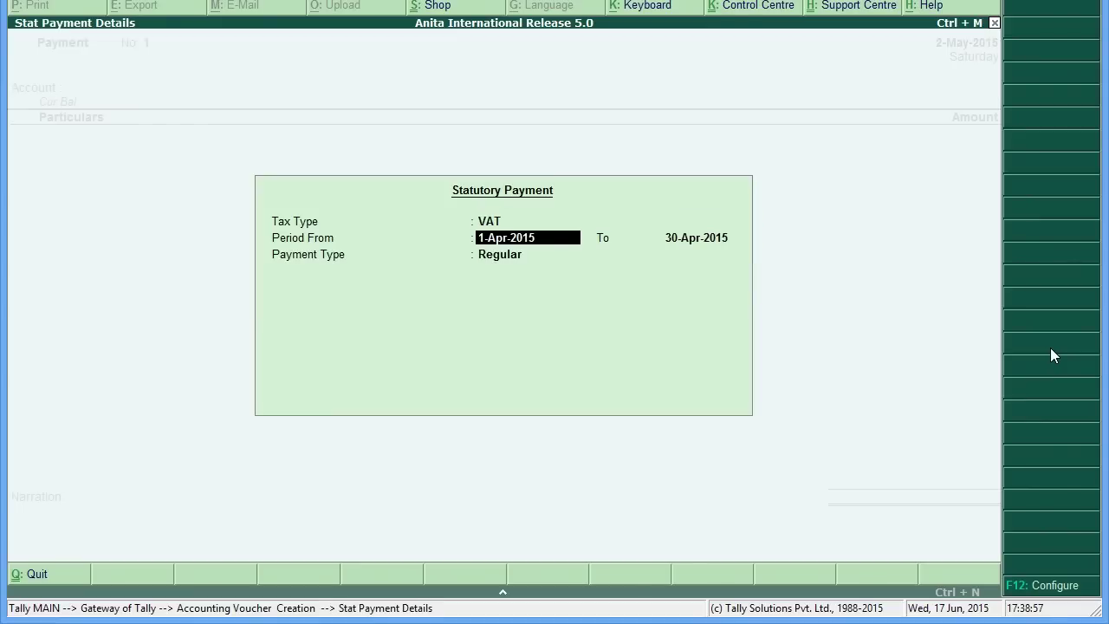
key(Return)
key(Return)
key(Return)
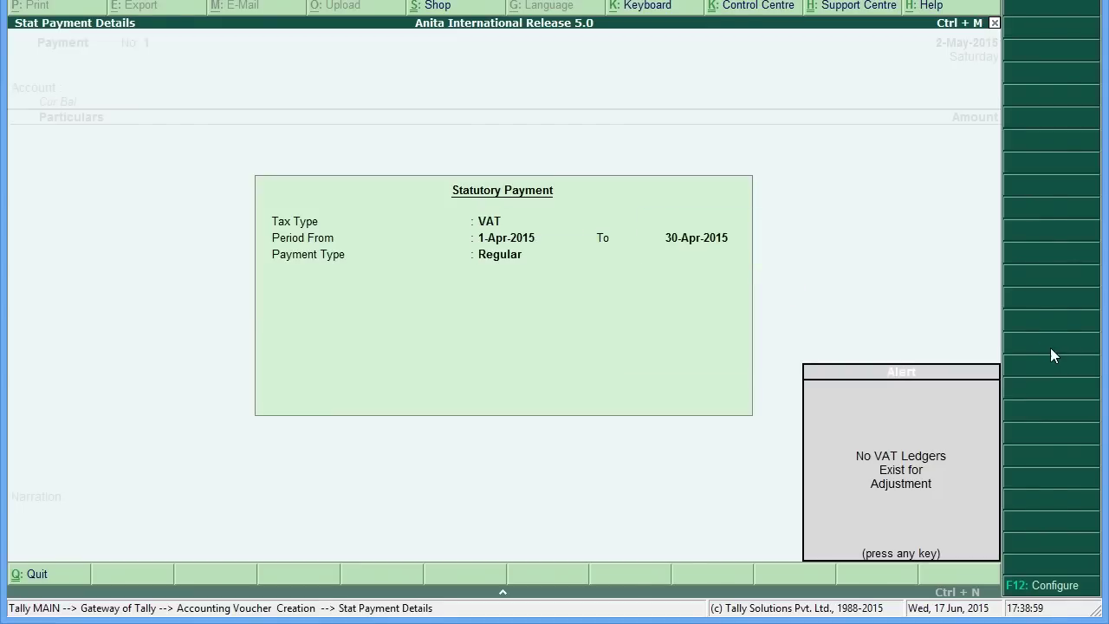
key(Return)
key(Return)
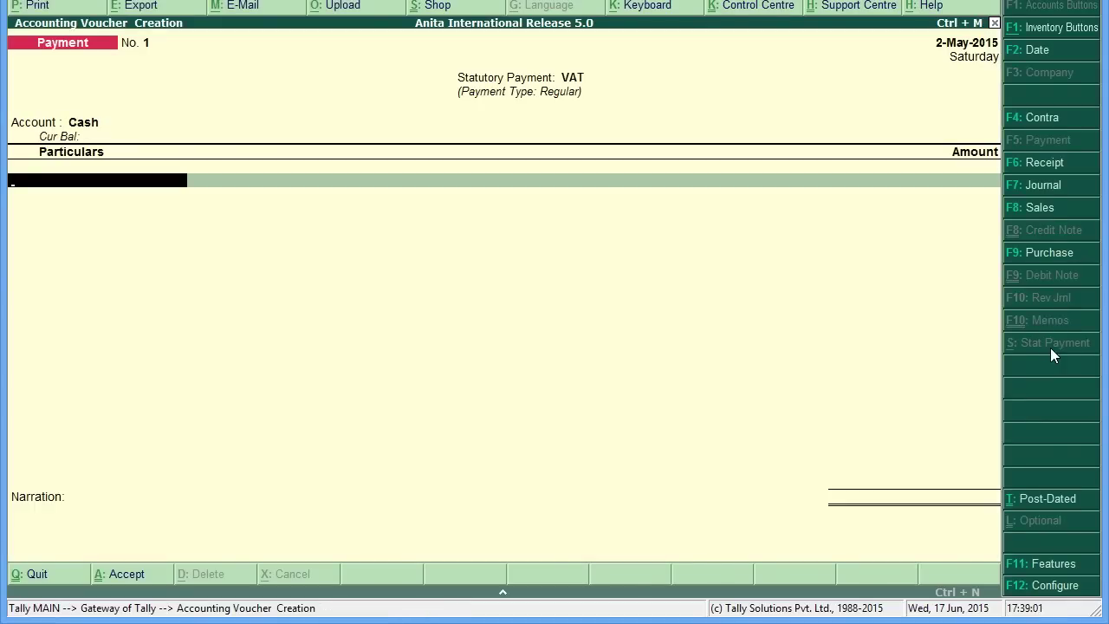
Enter VAT Ledger with 930 in the statutory payment and bring up its voucher printing options.
text(Va)
key(Return)
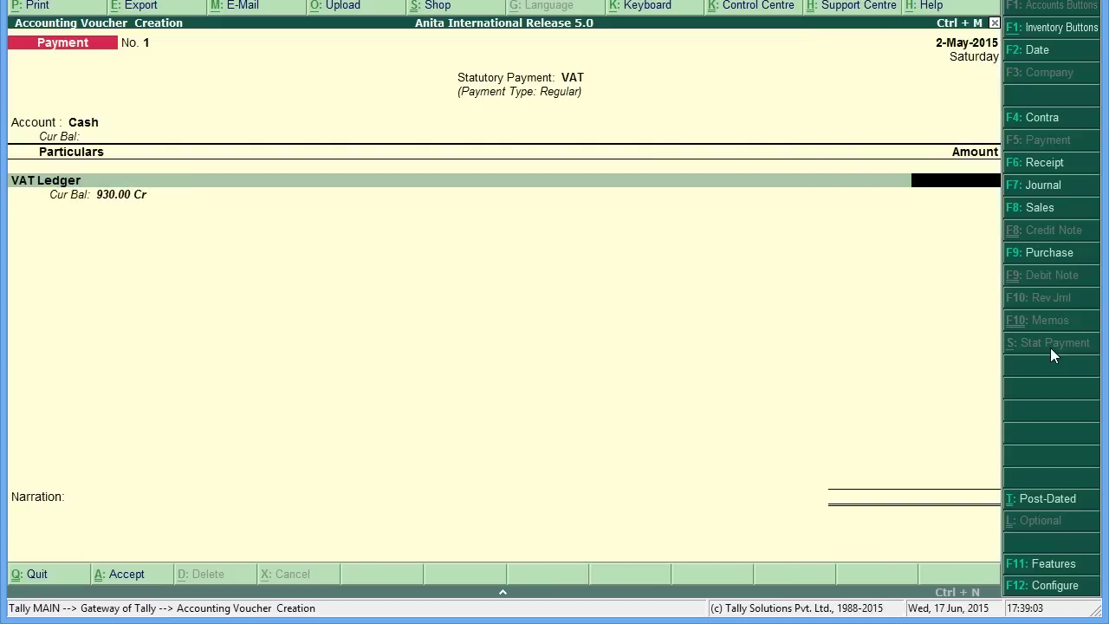
text(930)
key(Return)
key(Return)
key(Return)
key(Return)
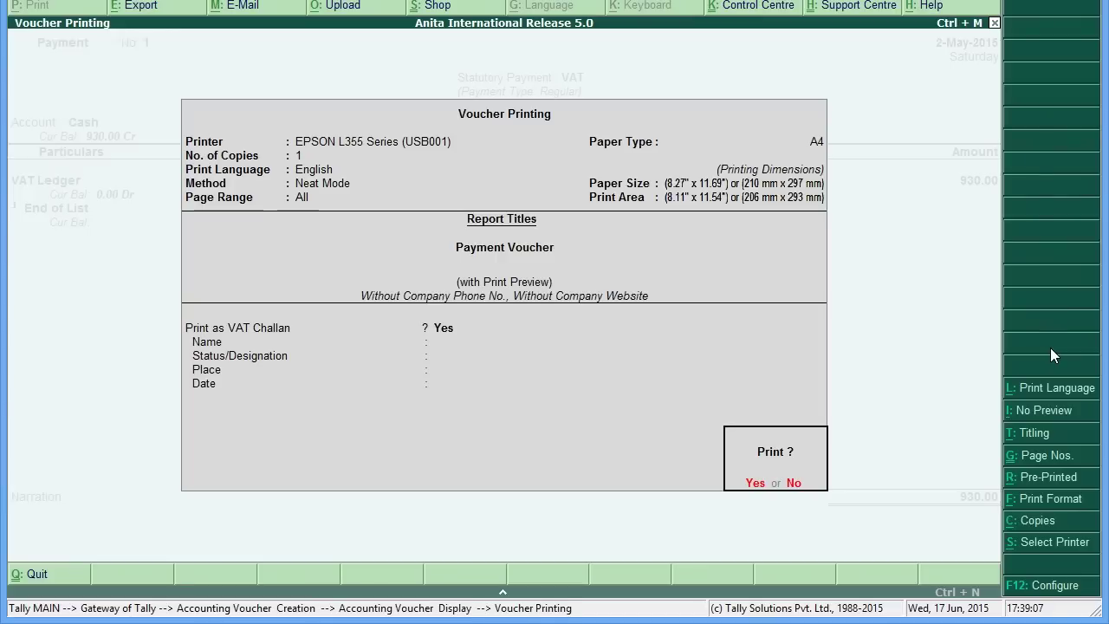
Preview the voucher as a VAT challan with the depositor's name, status Prop, place Delhi and date 2 May 2015.
key(n)
key(Return)
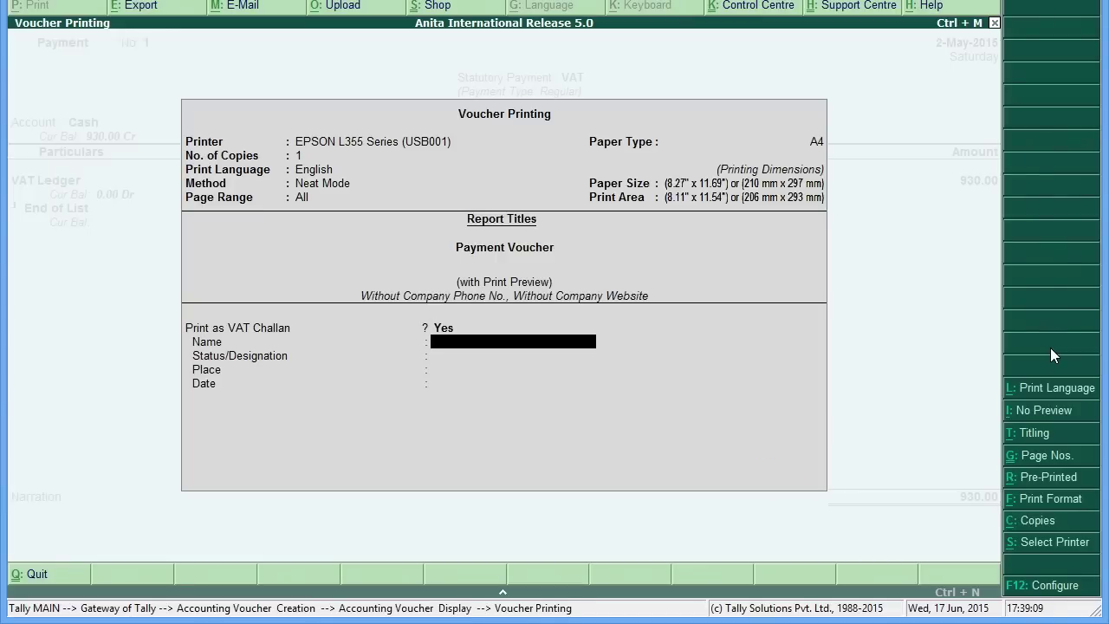
text(Abc)
key(Return)
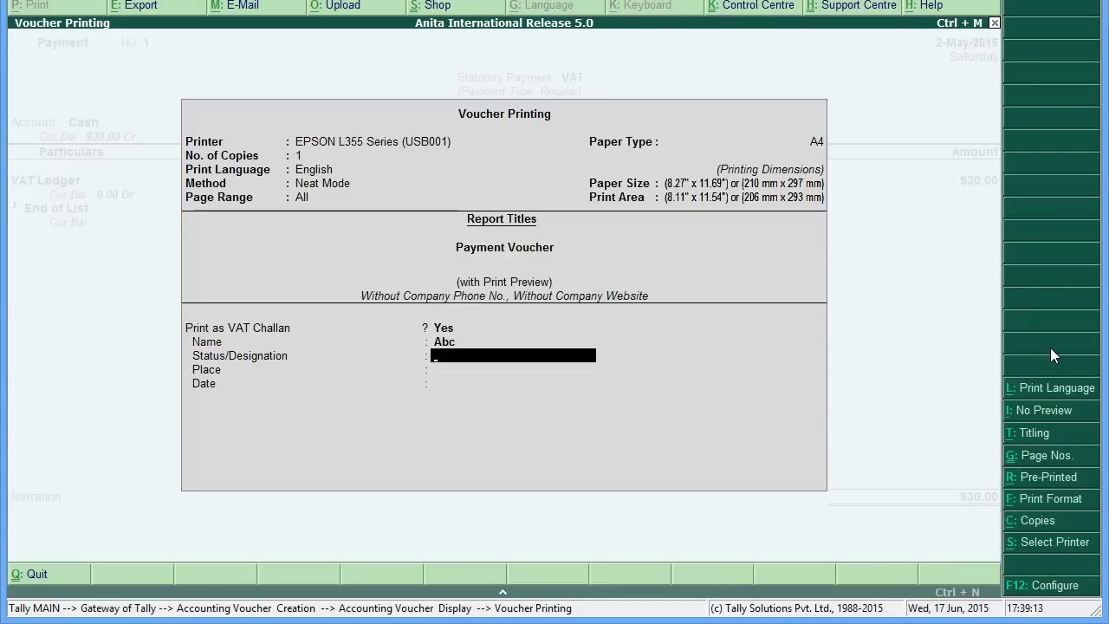
text(Prop)
key(Return)
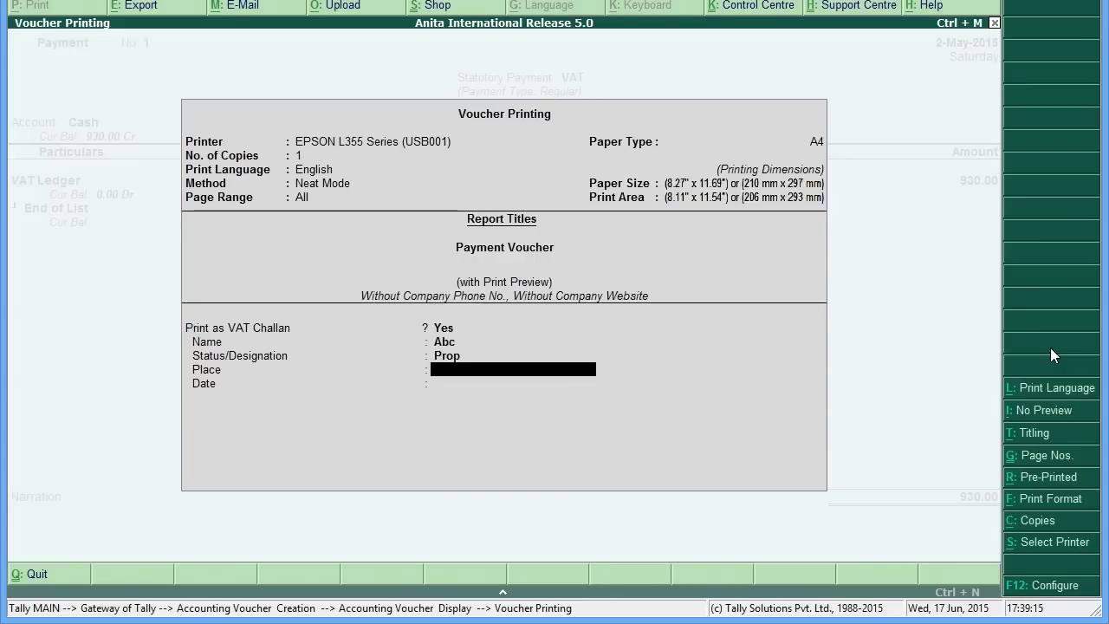
text(Delhi)
key(Return)
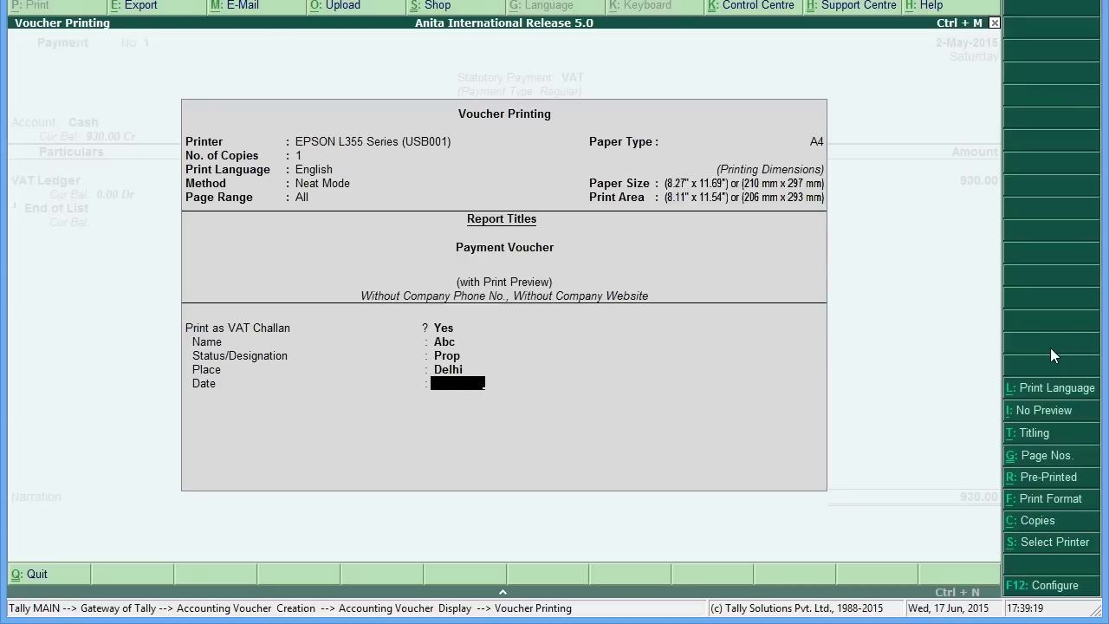
text(2.5)
key(Return)
key(Return)
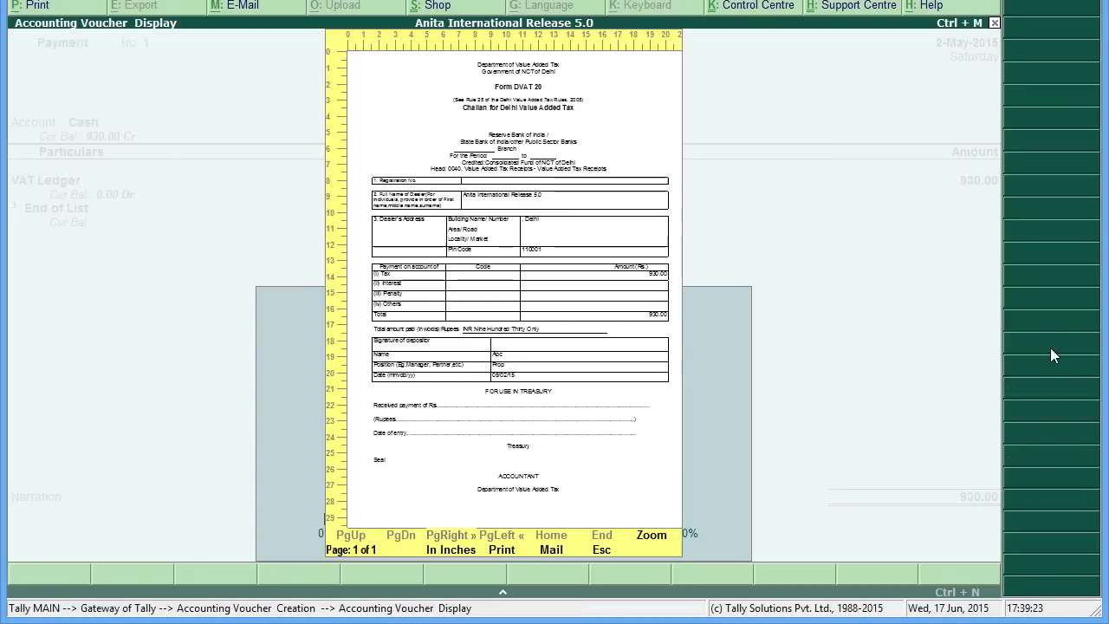
Examine the enlarged Form DVAT 20 challan, including dealer details, tax amounts and depositor details, and close the preview.
key(Return)
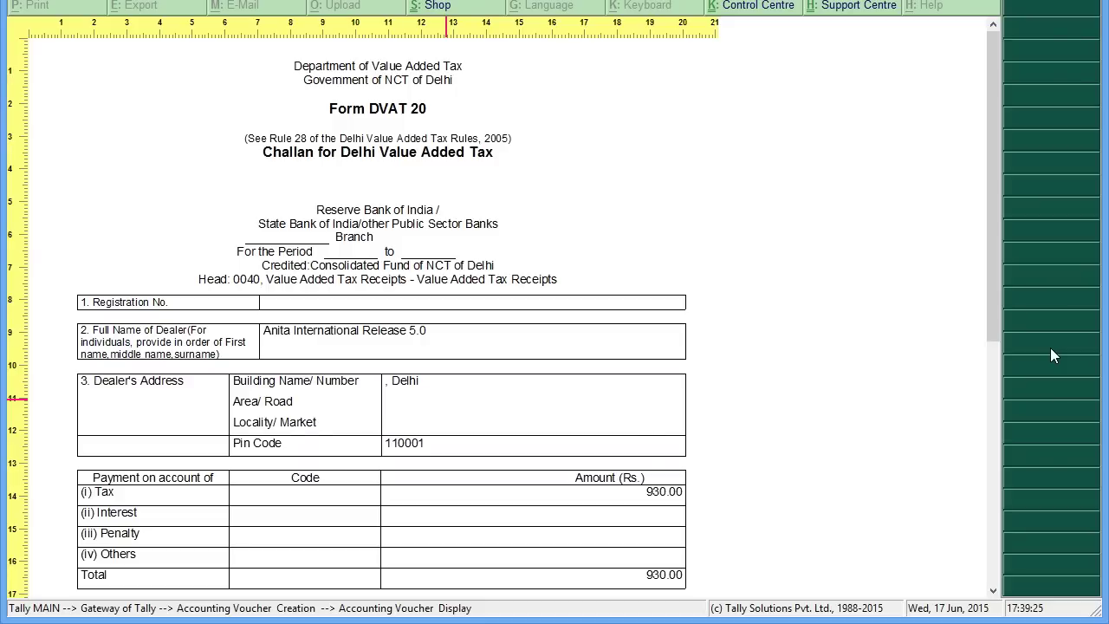
key(Down)
key(Down)
key(Down)
key(Down)
key(Down)
key(Down)
key(Down)
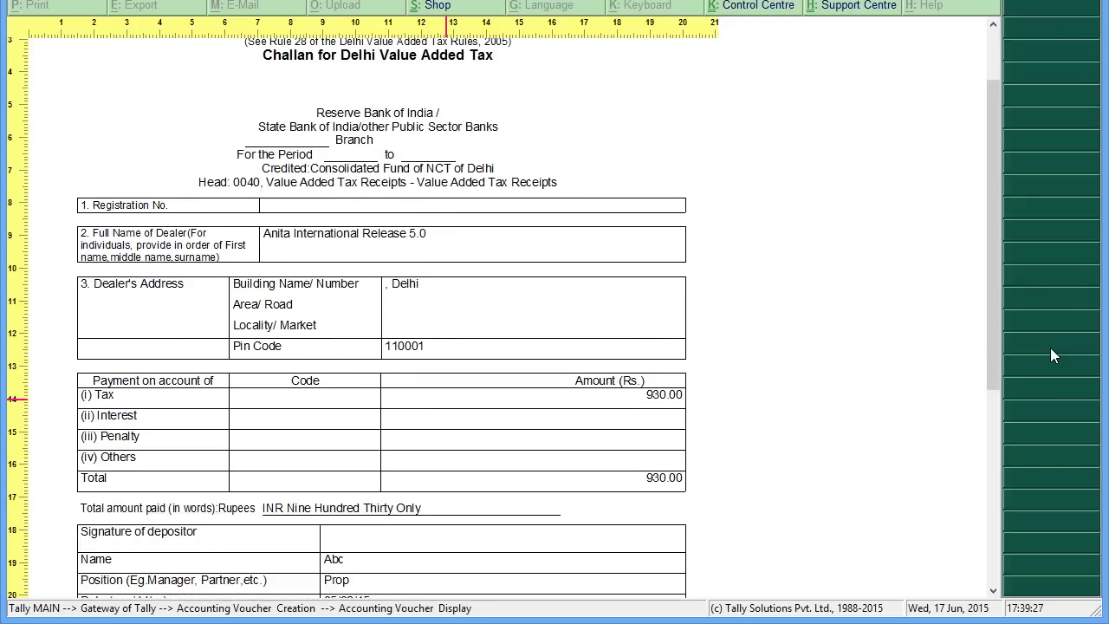
key(Escape)
key(Escape)
Save the VAT statutory payment voucher without a narration and return to the Gateway of Tally.
key(Return)
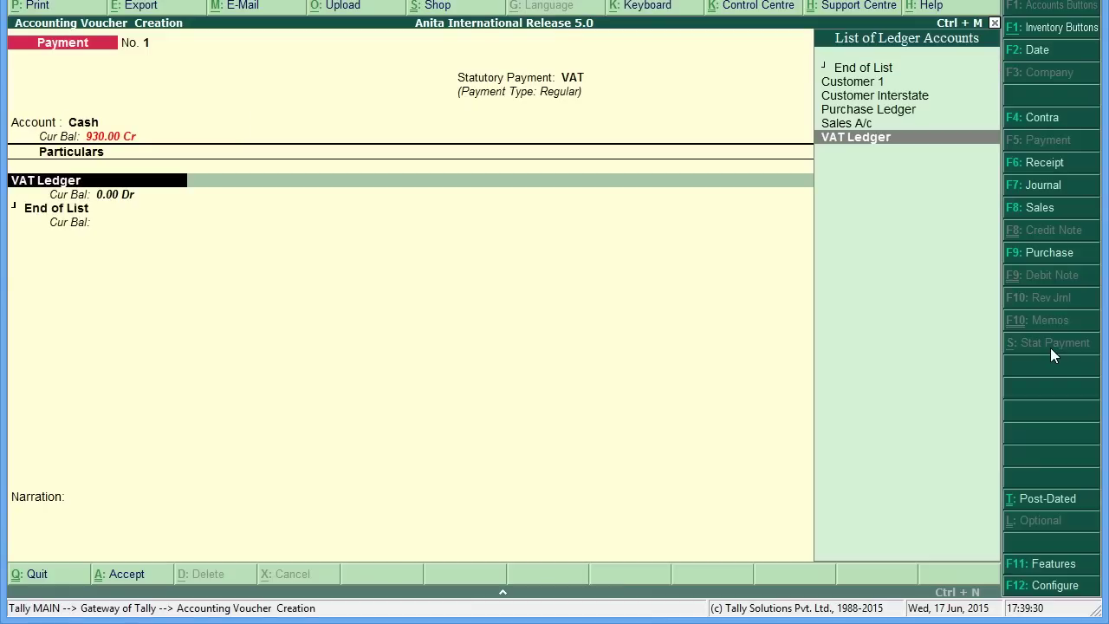
key(Return)
key(Return)
key(Return)
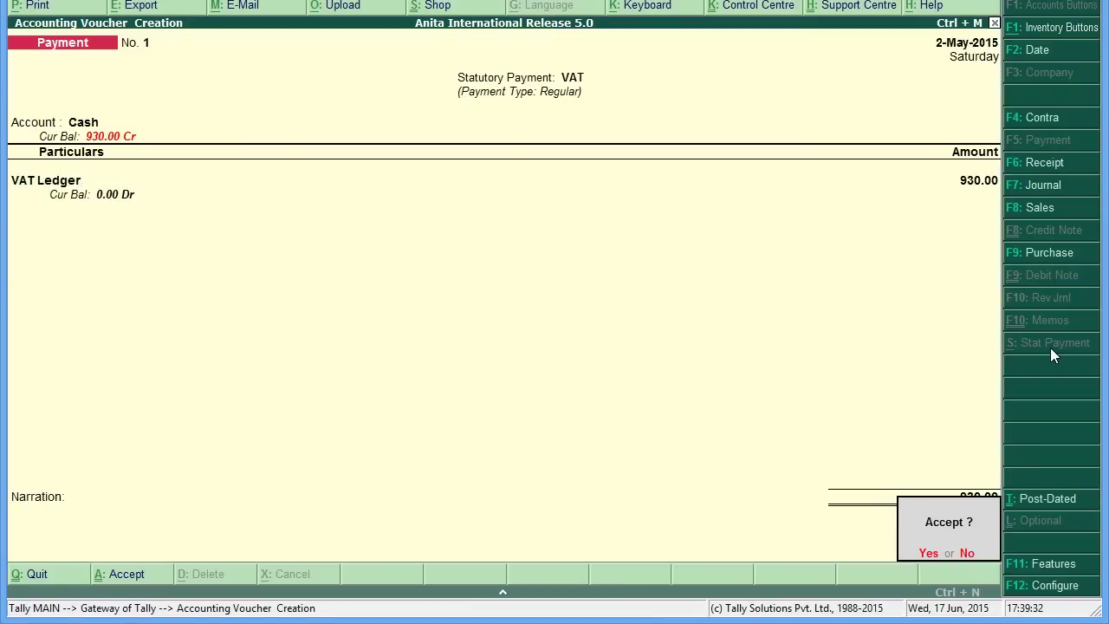
key(Return)
key(Escape)
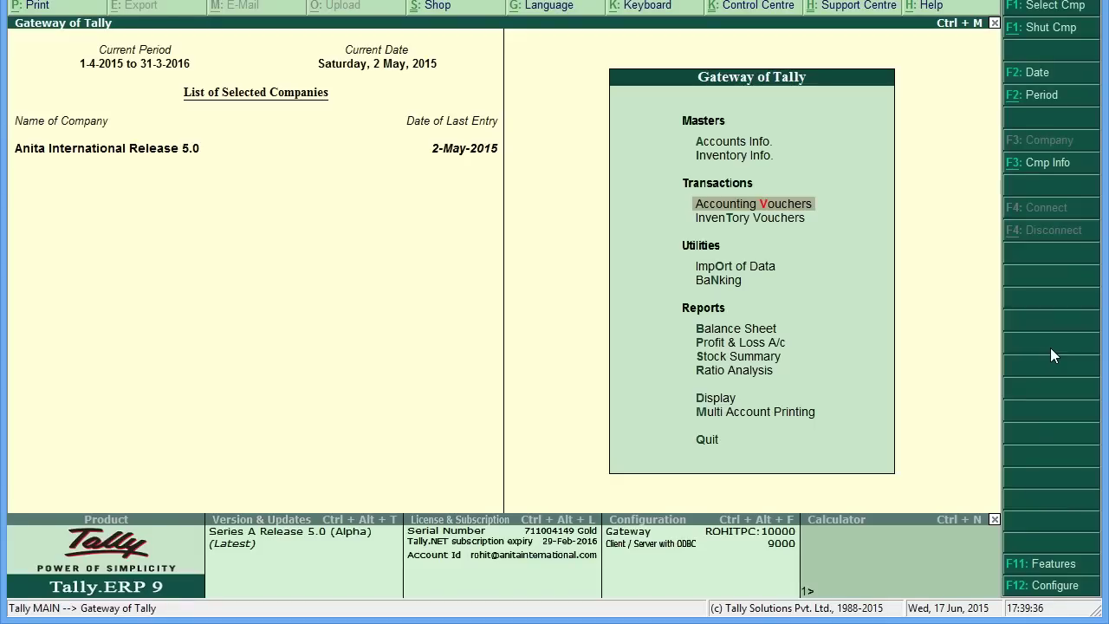
key(Escape)
key(Escape)
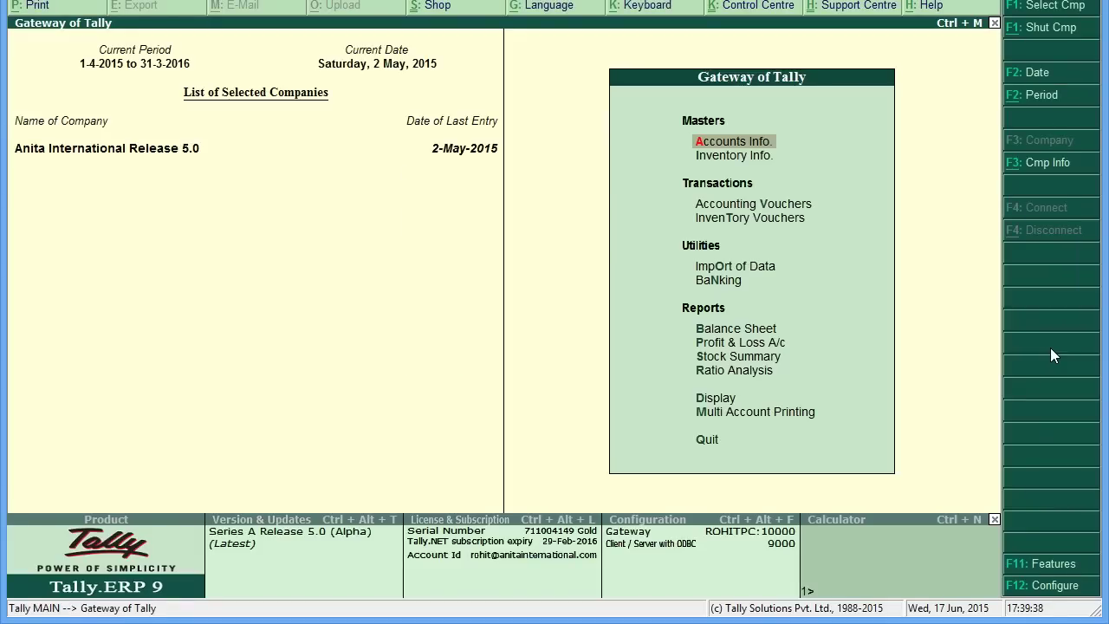
Open the quarterly VAT return, Form DVAT 16, from the VAT statutory reports.
key(d)
key(Down)
key(Down)
key(Down)
key(Down)
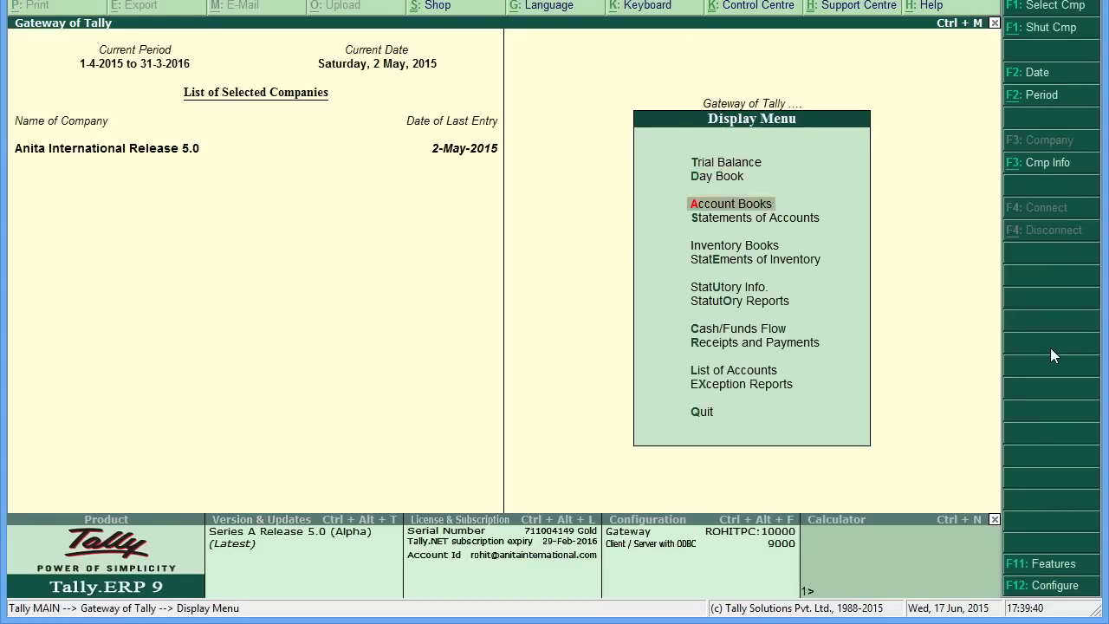
key(Down)
key(Down)
key(Down)
key(Return)
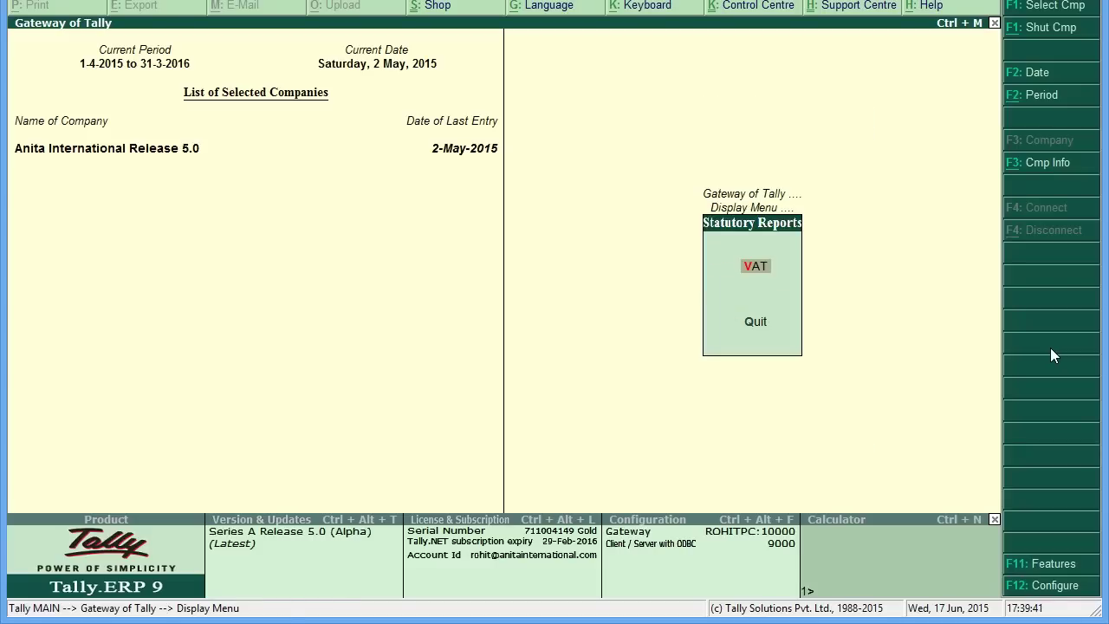
key(Return)
key(Return)
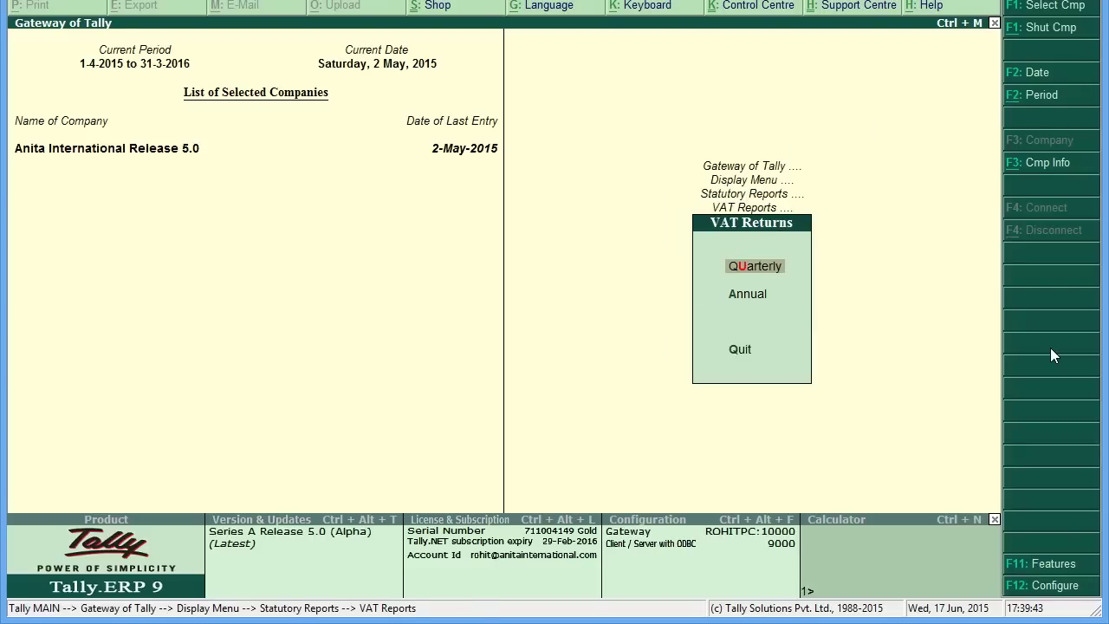
key(Return)
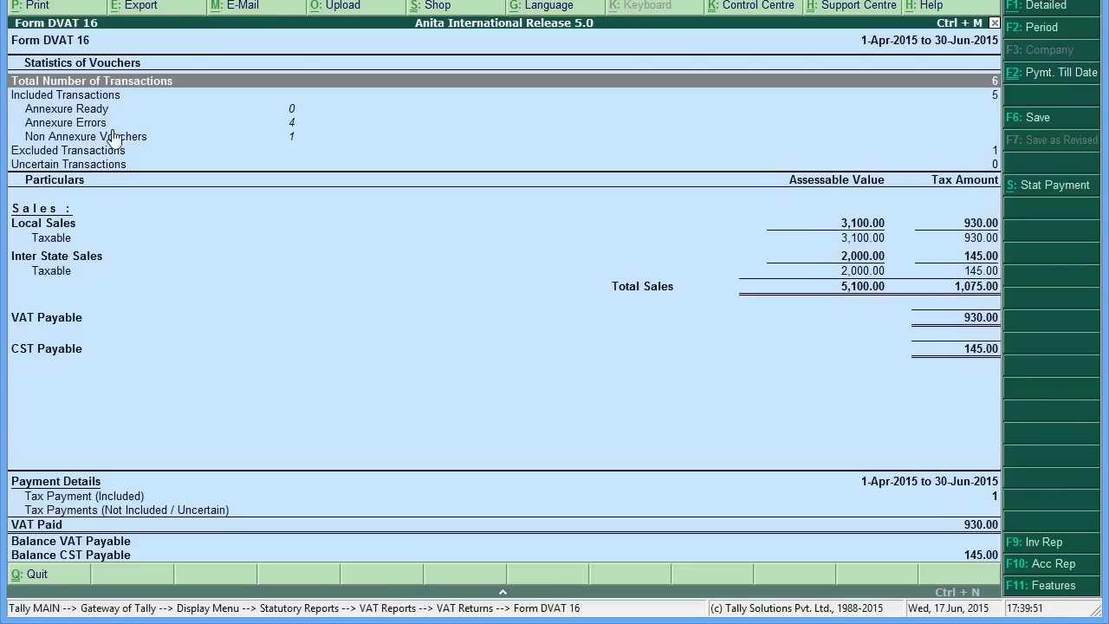
Drill down from the annexure errors into Annexure - 2B and open the error details of the first Customer 1 voucher.
click(295, 126)
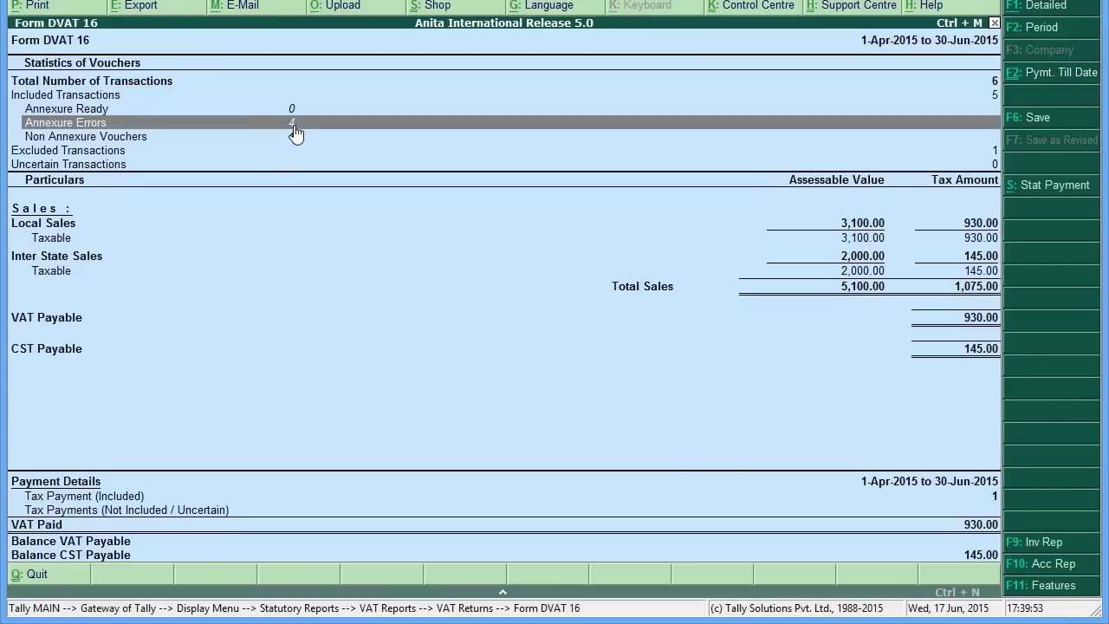
click(295, 130)
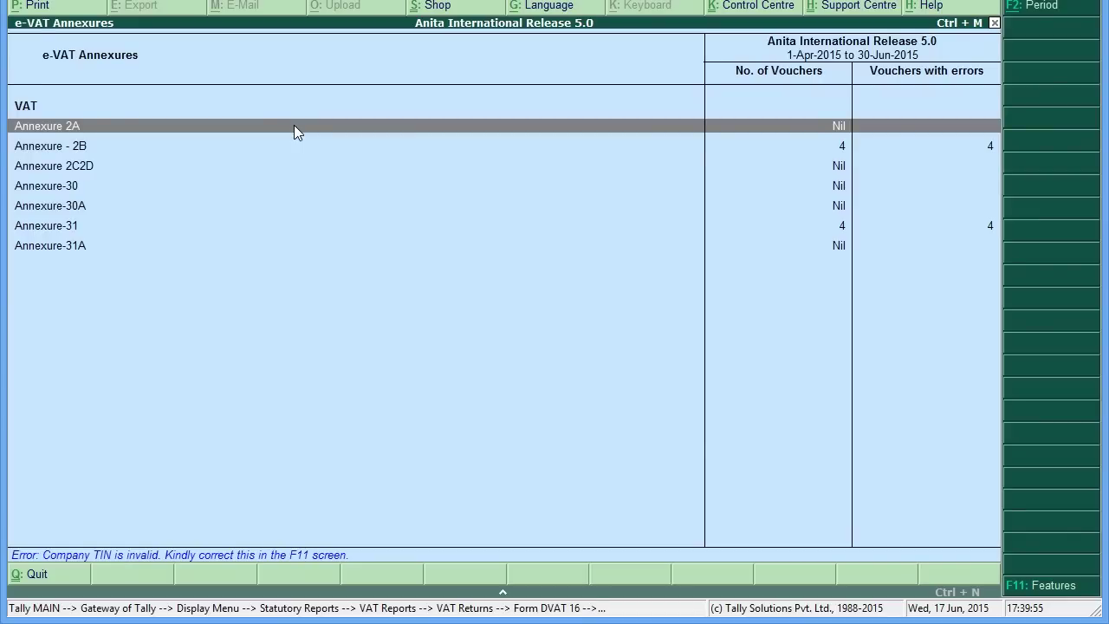
key(Down)
key(Return)
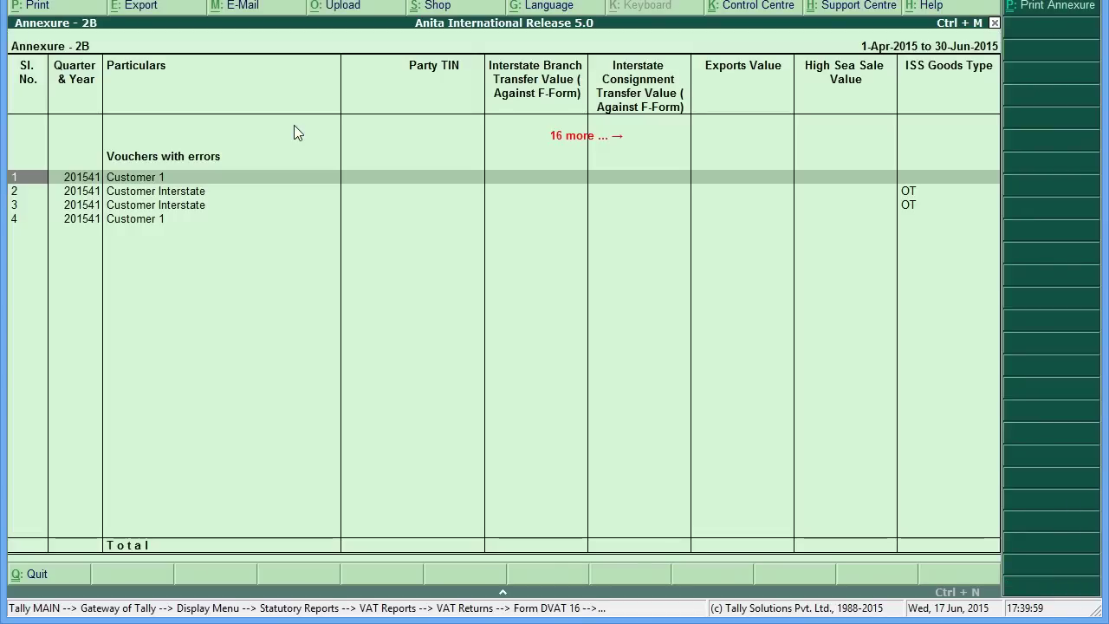
key(Return)
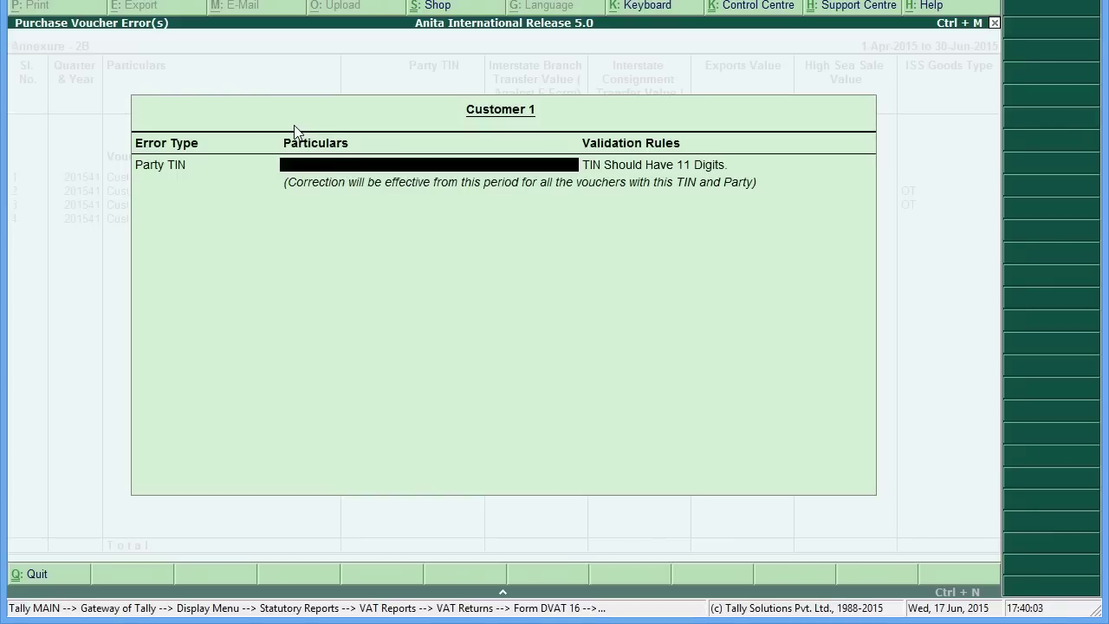
key(Escape)
key(Return)
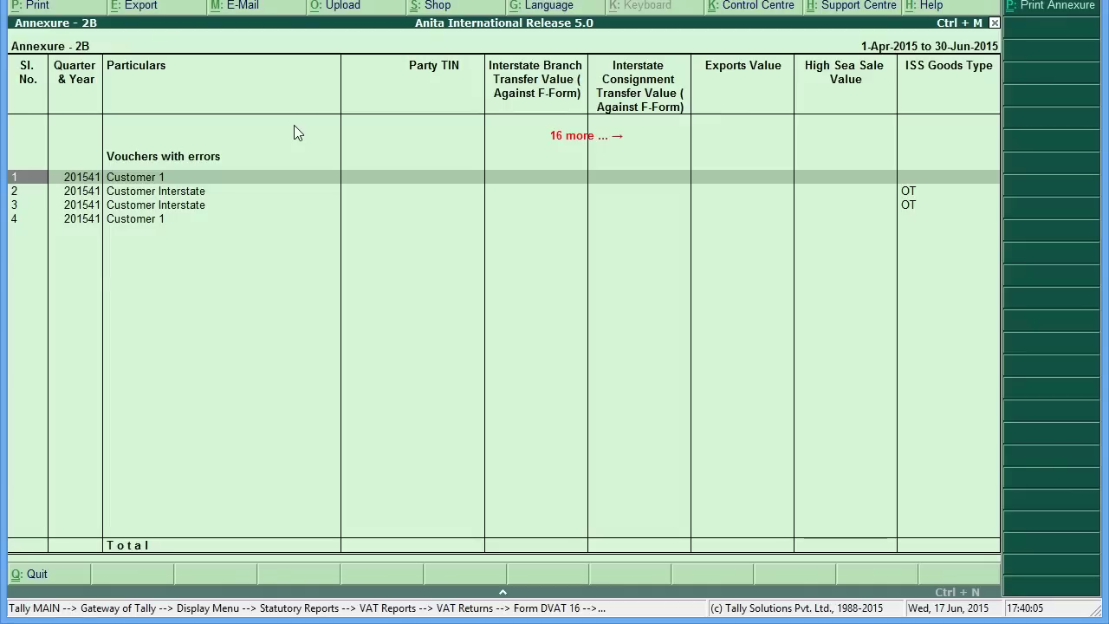
key(Return)
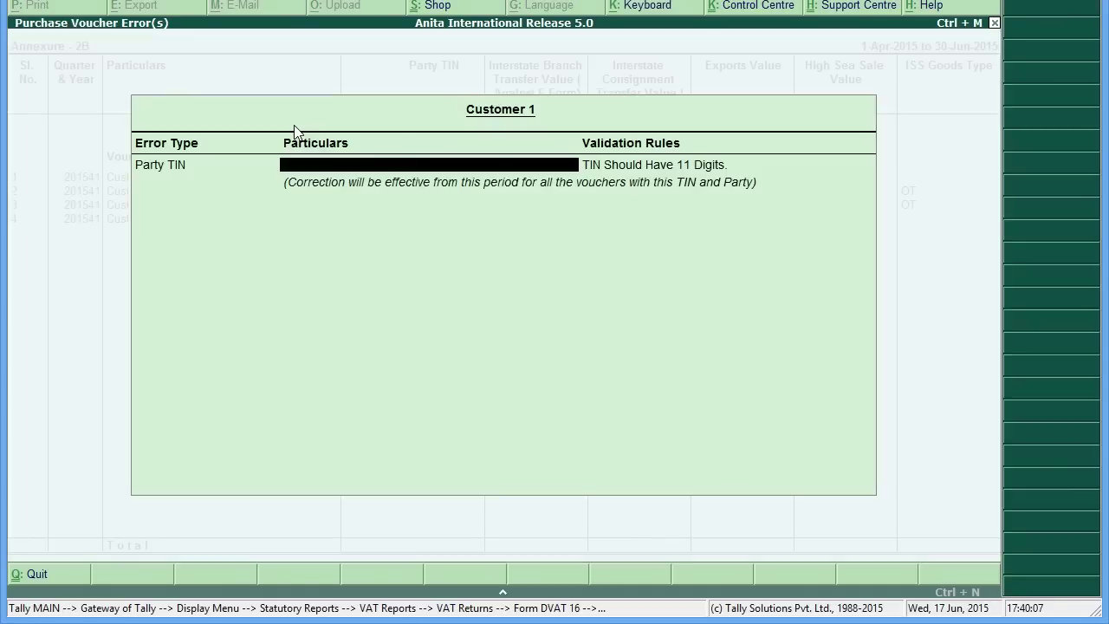
Try to enter an 11-digit party TIN beginning with 01 for Customer 1.
text(01234567892)
key(Return)
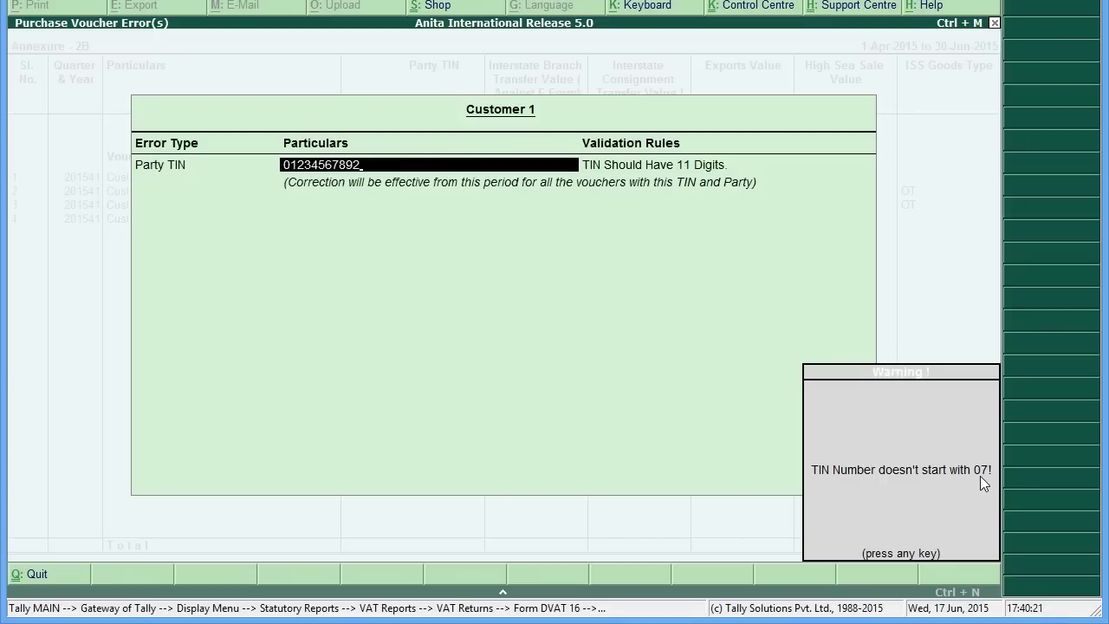
key(Return)
key(n)
Enter an 11-digit party TIN beginning with 07 for Customer 1 and save the correction.
text(0)
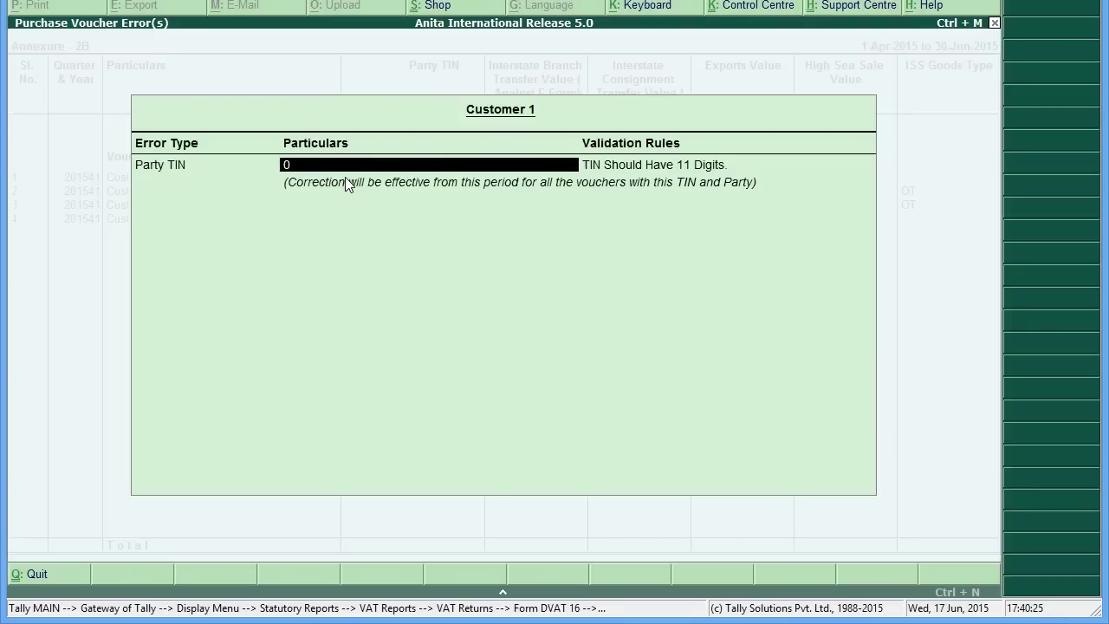
text(7123456789)
key(Return)
key(Return)
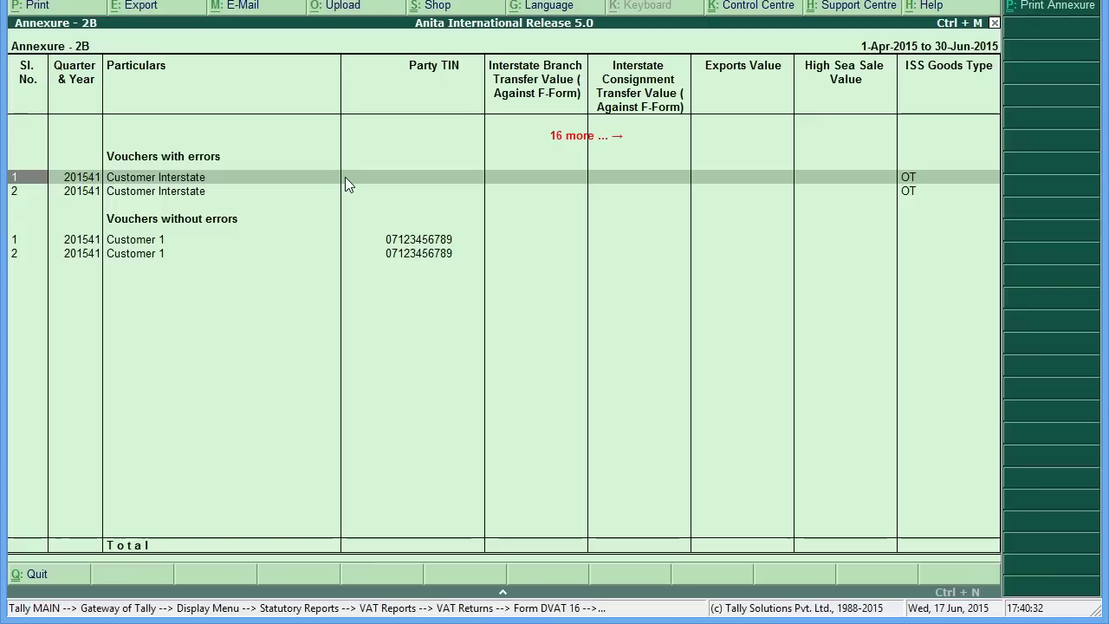
Enter an 11-digit party TIN beginning with 03 for Customer Interstate in Annexure - 2B and save the correction.
key(Down)
key(Down)
key(Down)
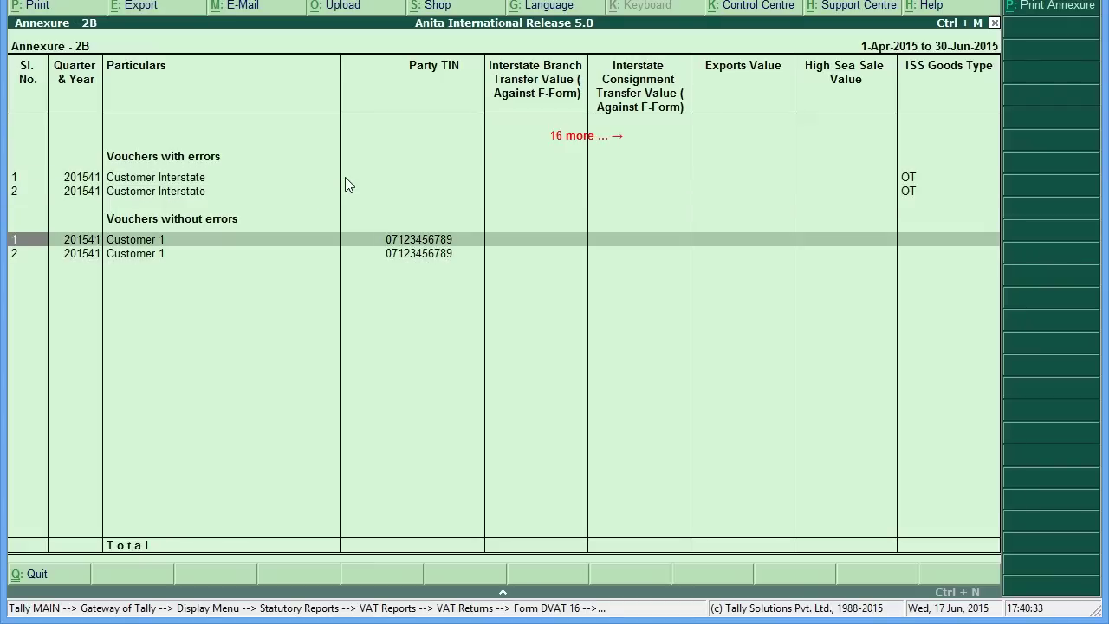
key(Up)
key(Up)
key(Up)
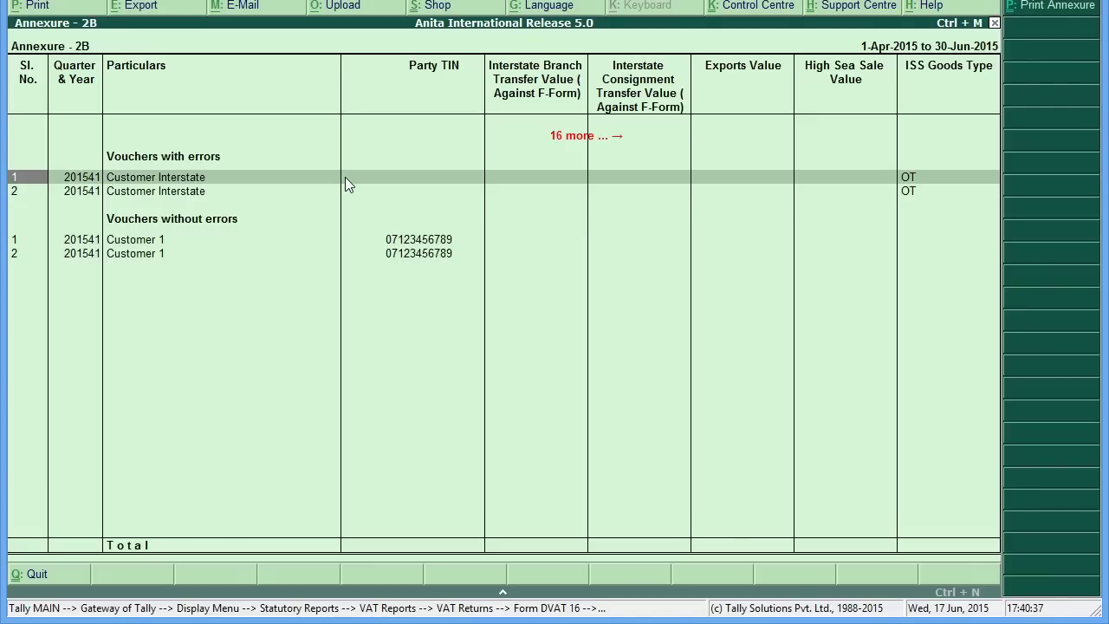
key(Return)
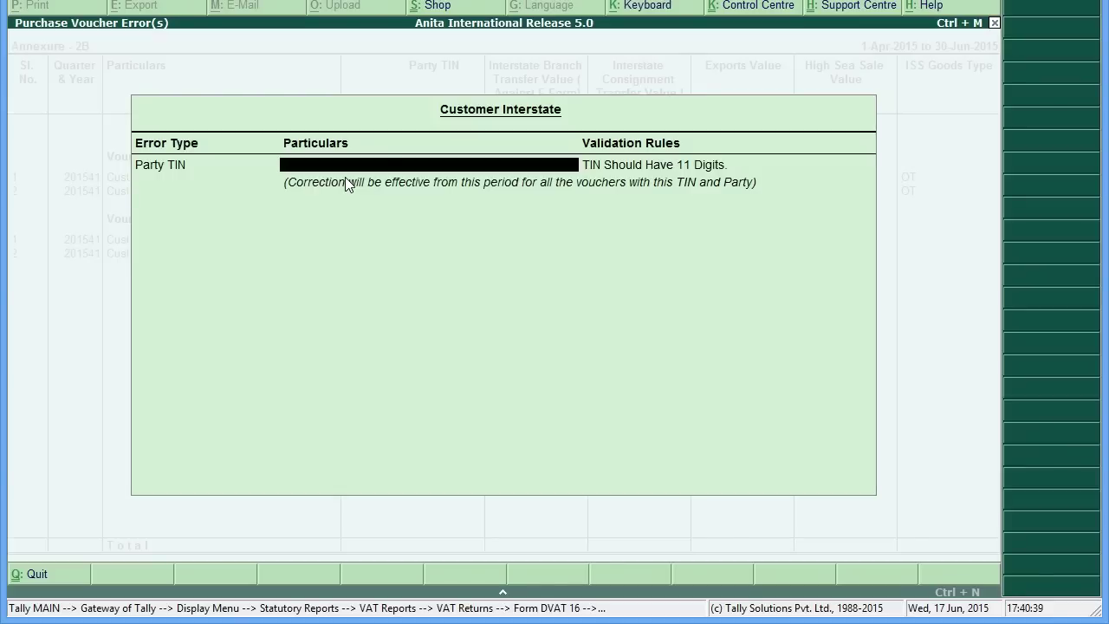
text(03123456789)
key(Return)
key(Return)
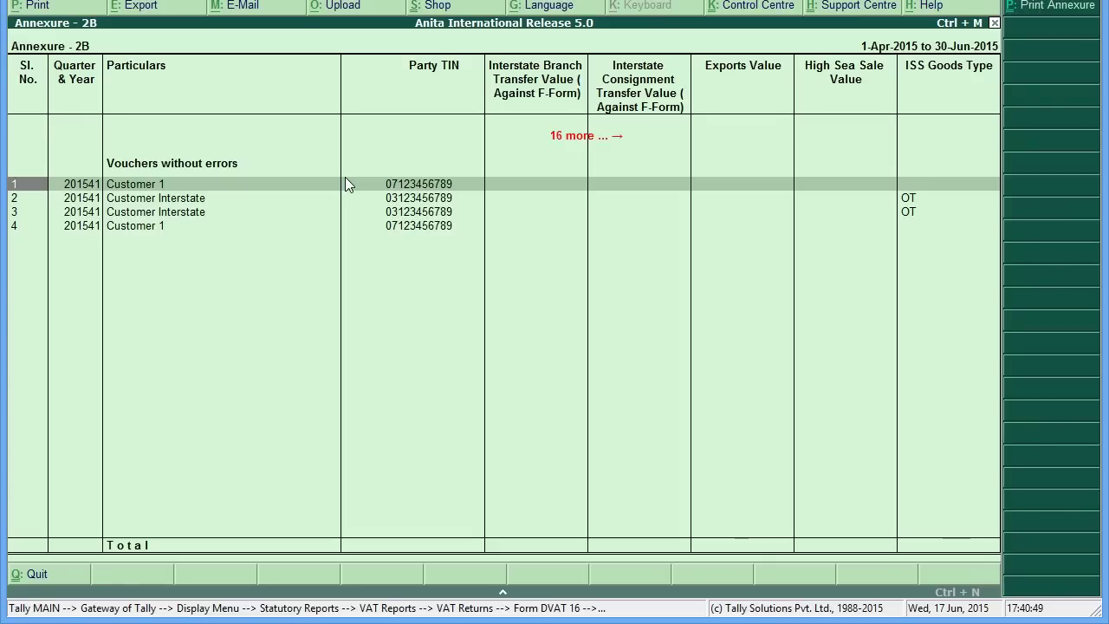
Check the voucher errors in the e-VAT annexures and Form DVAT 16, and return to the Gateway of Tally.
key(Escape)
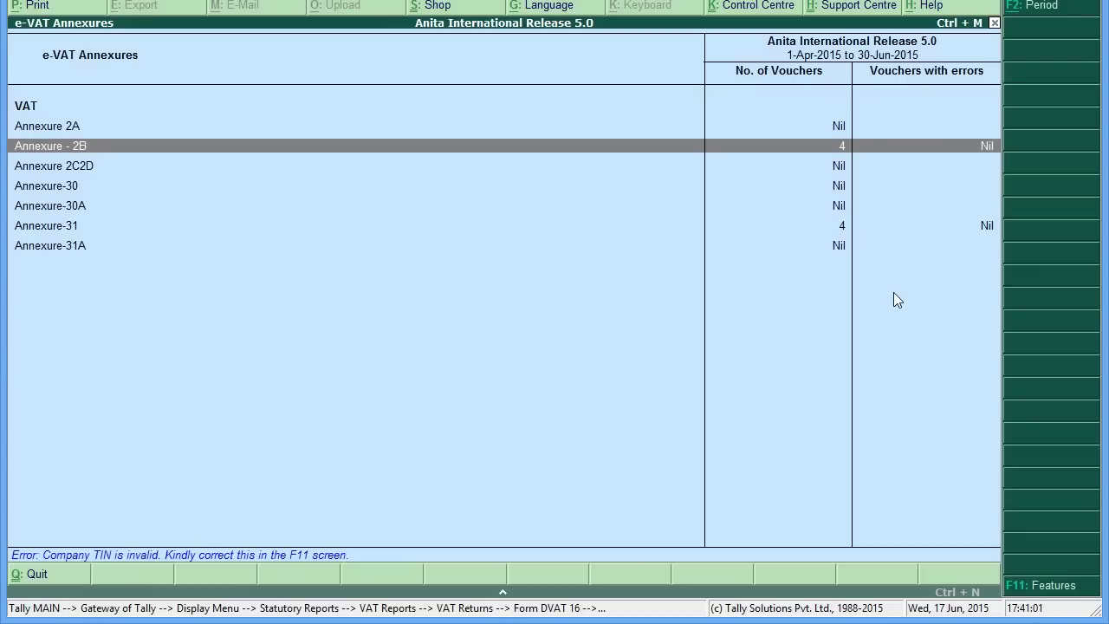
key(Escape)
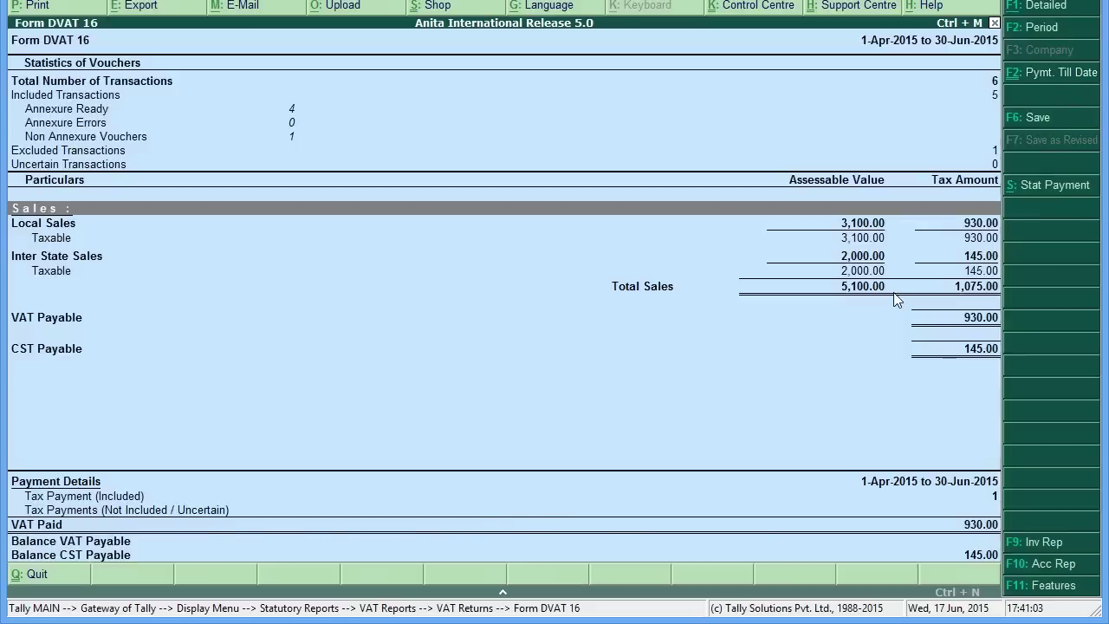
key(Escape)
key(Escape)
key(Escape)
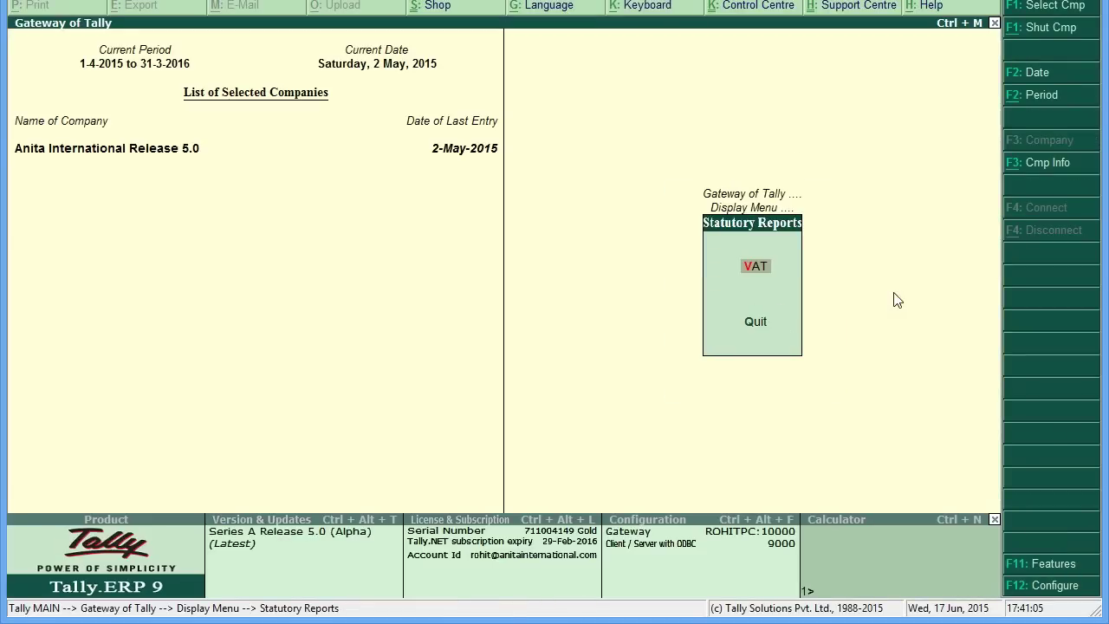
key(Escape)
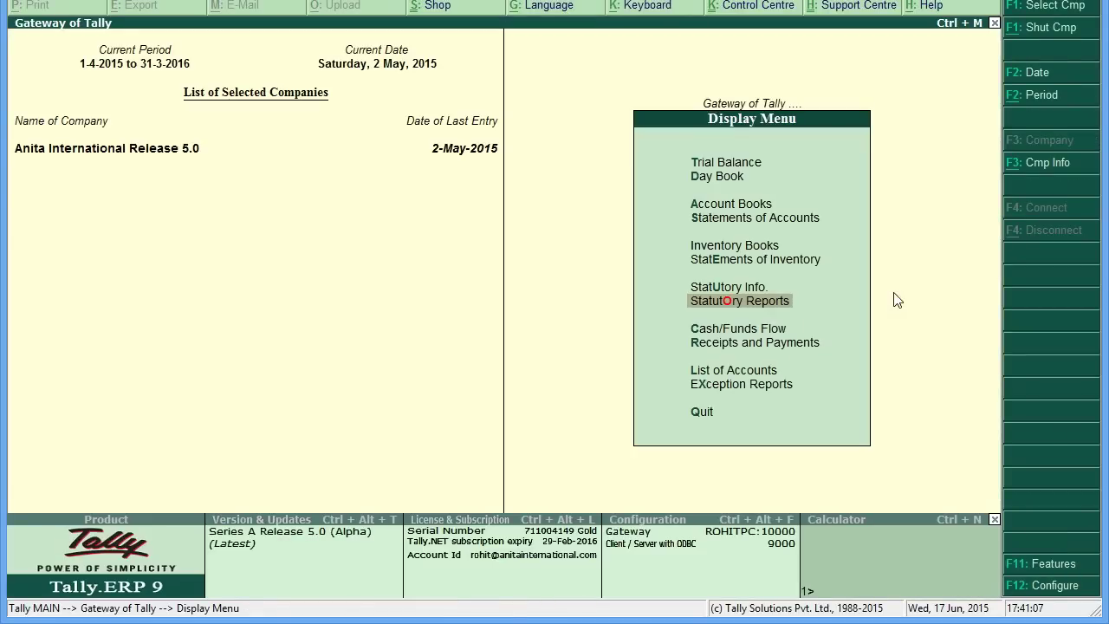
key(Escape)
Start a new sales voucher in Accounting Vouchers.
key(Down)
key(Up)
key(Up)
key(Up)
key(Up)
key(Up)
key(Up)
key(Up)
key(Up)
key(Up)
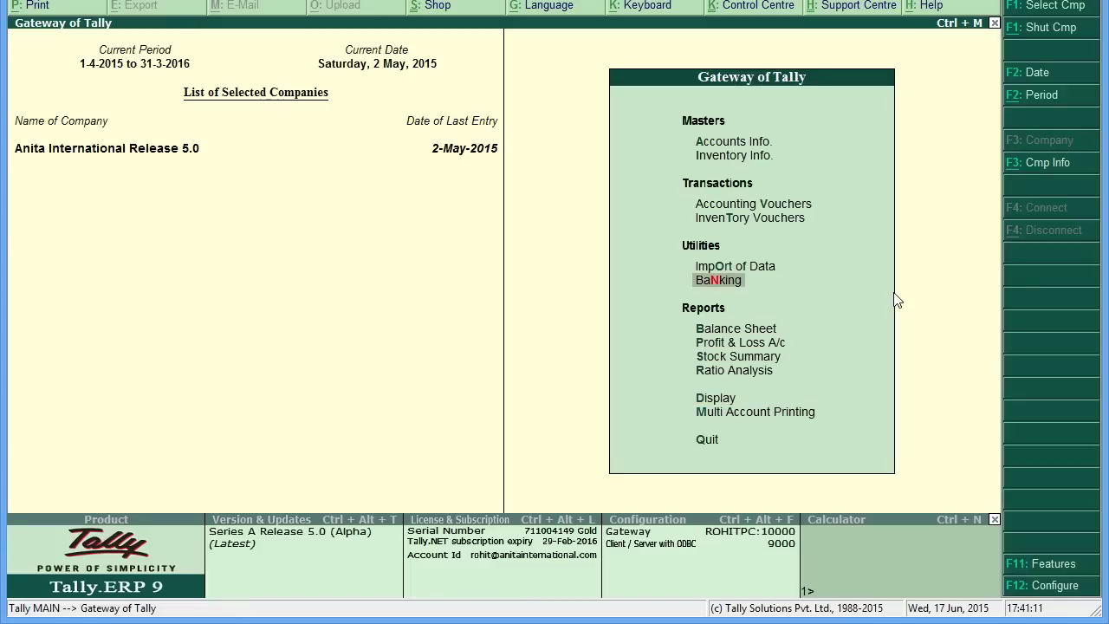
key(Return)
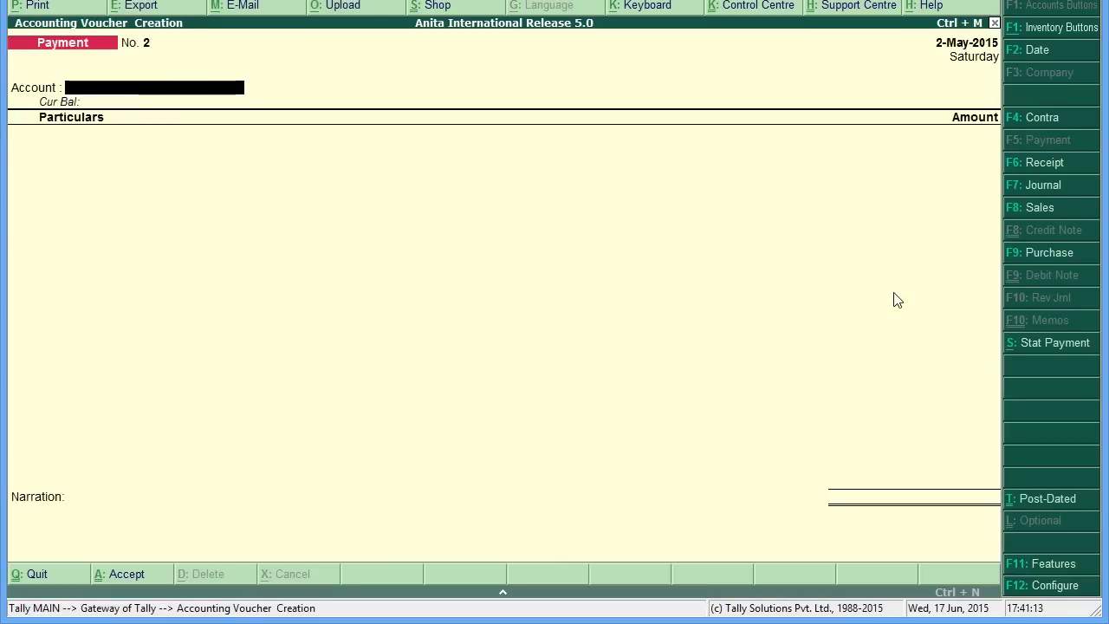
key(F8)
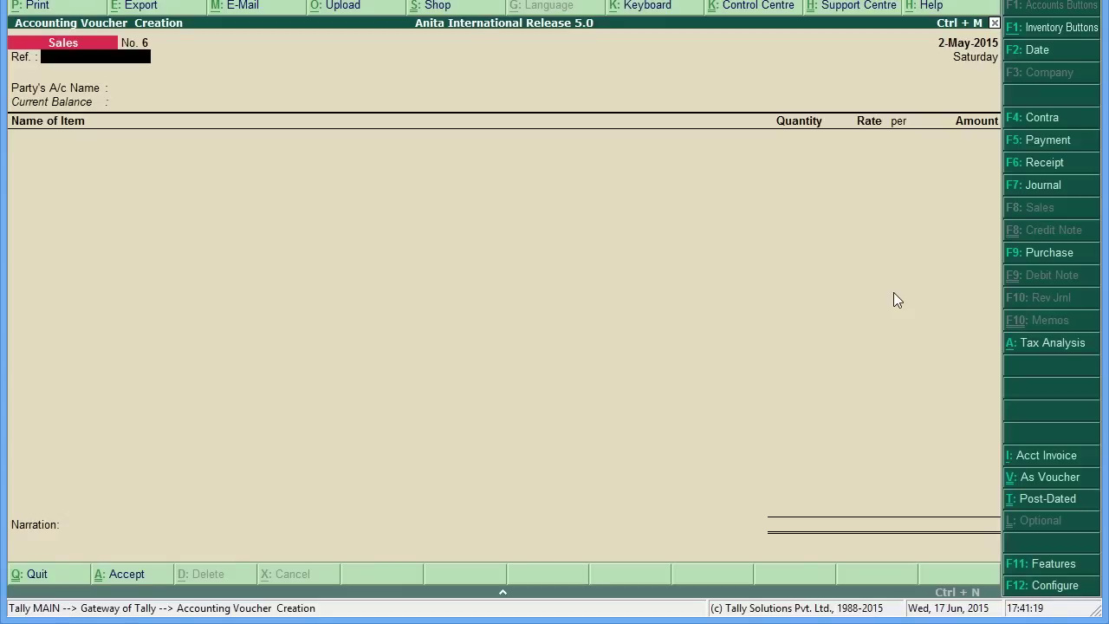
Configure the sales invoice to provide support for inclusive of tax for stock item rate, set to Yes, and save the configuration.
mouse_move(1108, 623)
click(1031, 588)
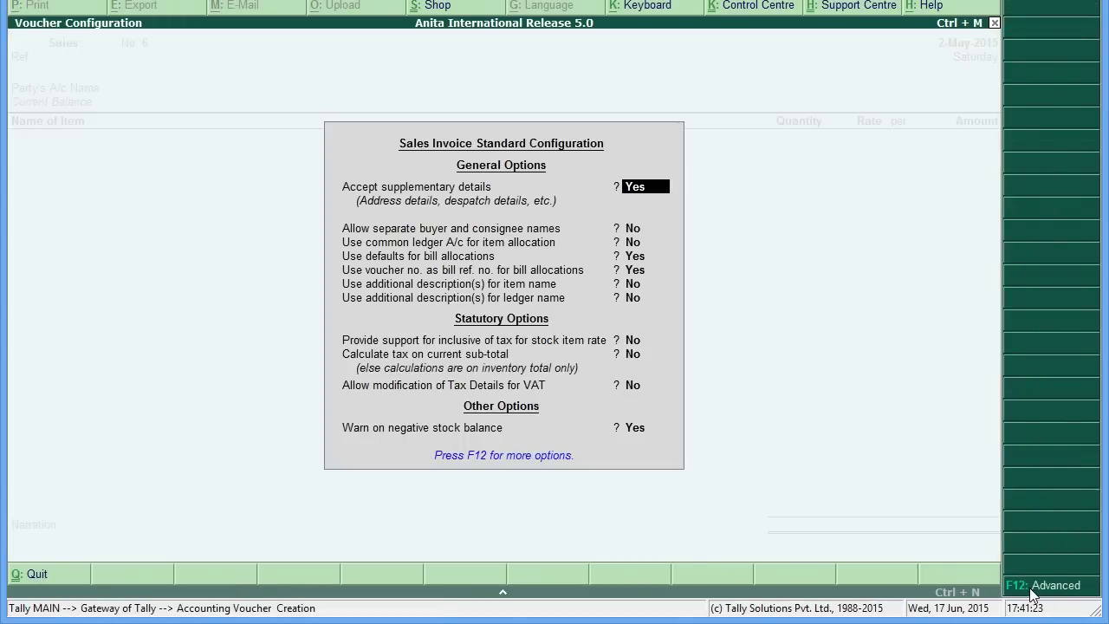
click(634, 345)
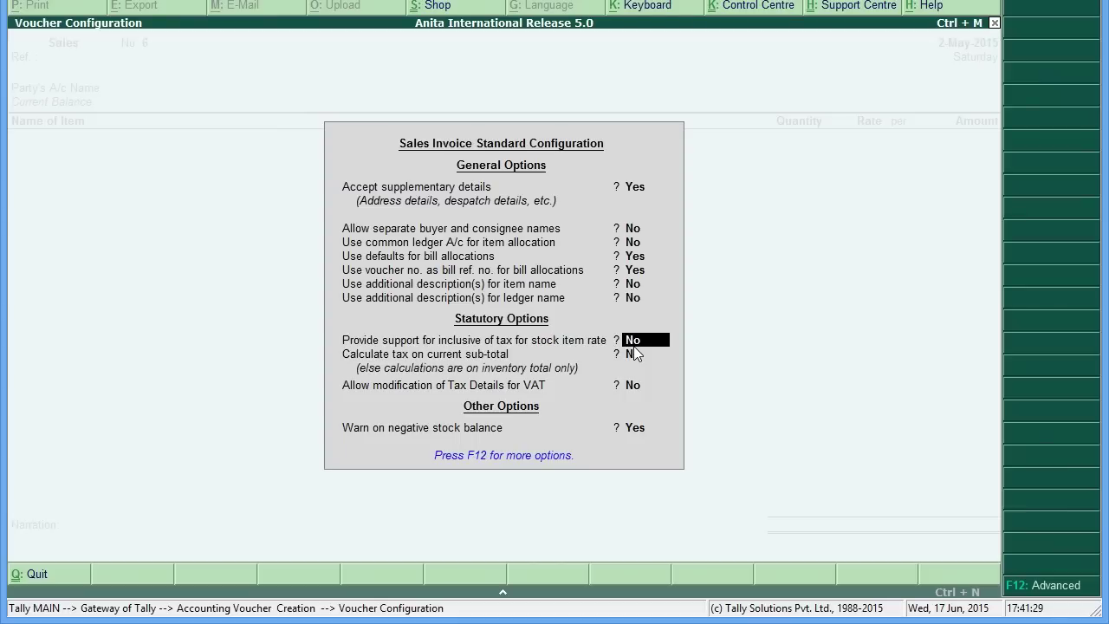
text(y)
key(Return)
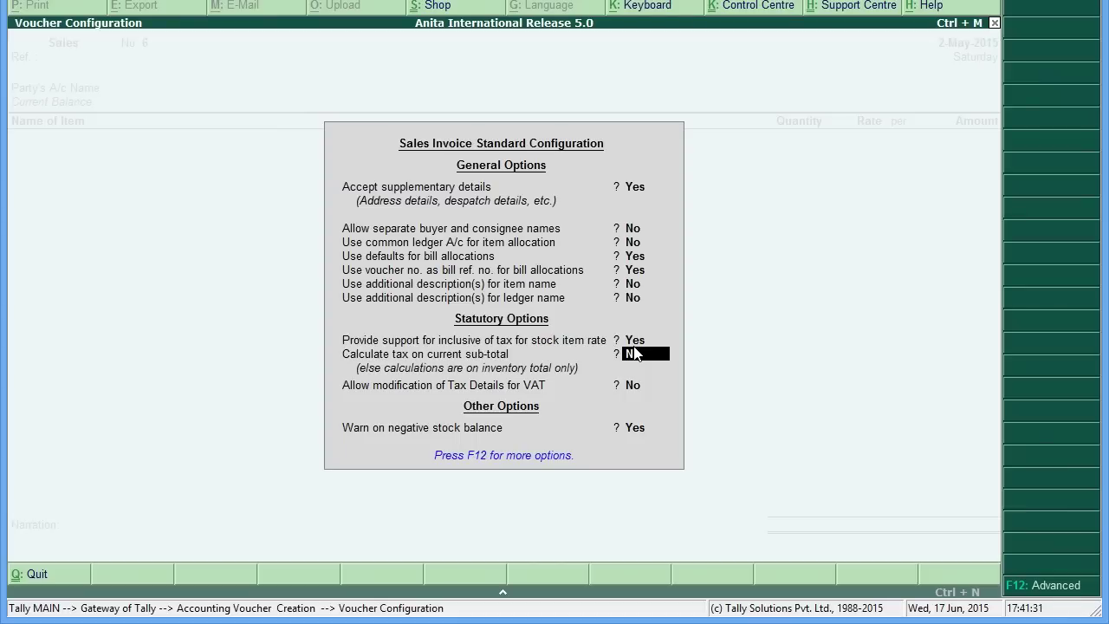
key(Return)
key(Return)
key(Return)
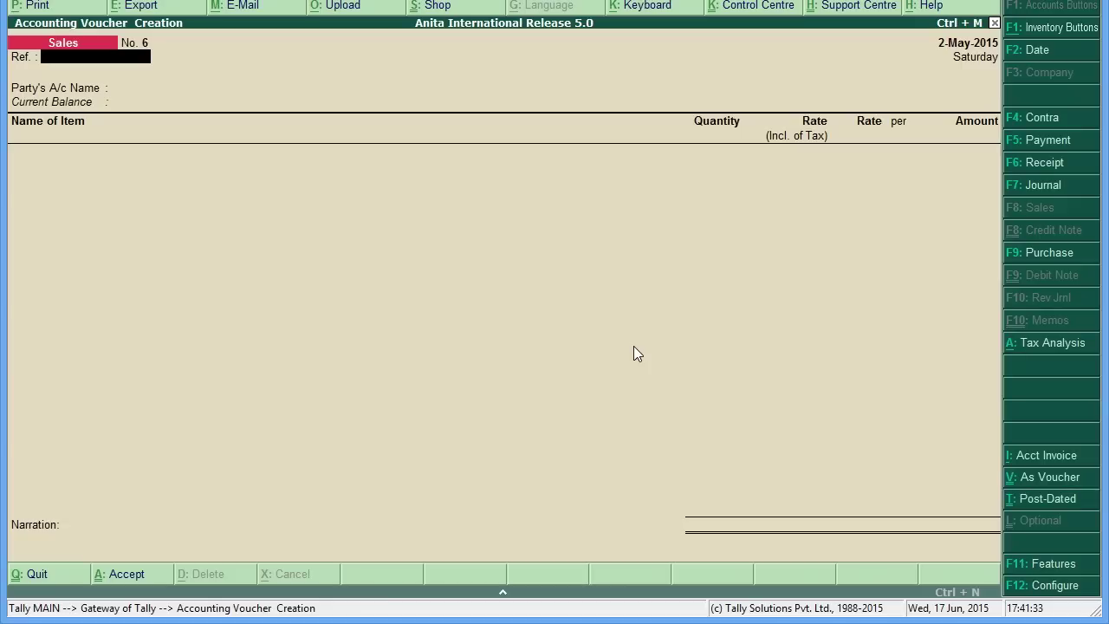
Leave the reference blank, choose Customer 1 as the party and accept the default party details.
key(Return)
key(Down)
key(Return)
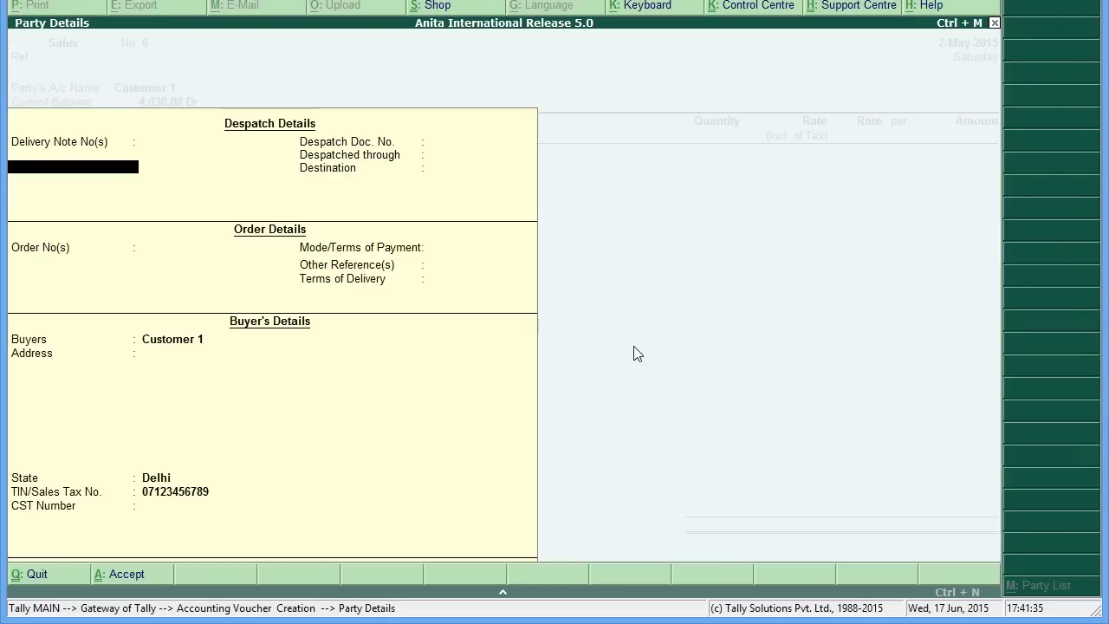
key(ctrl+a)
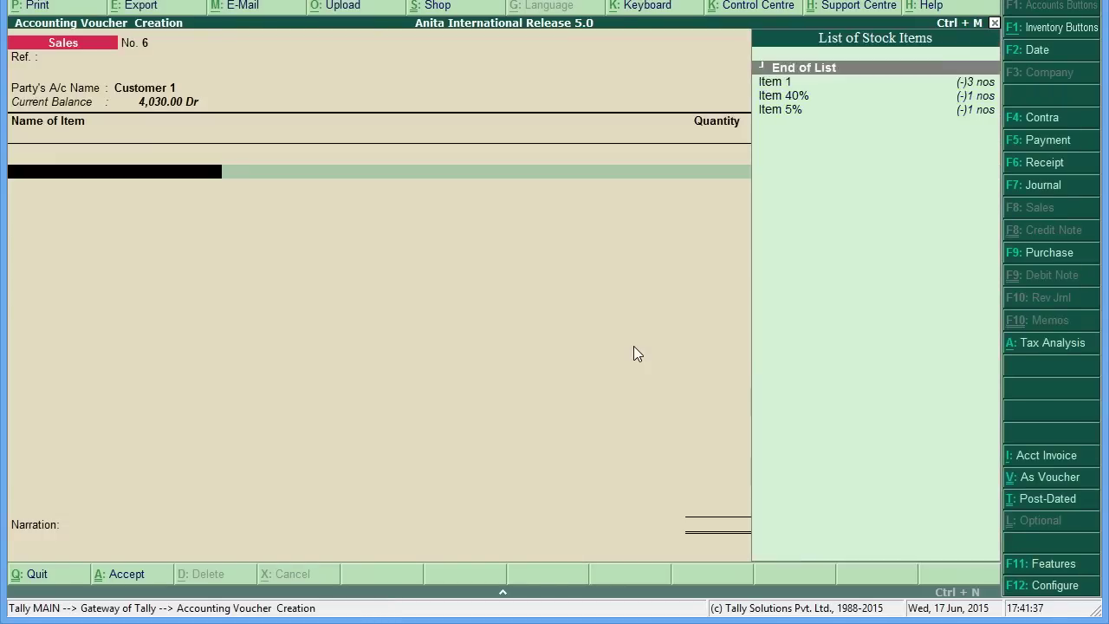
Add Item 1 with quantity 1 and a tax-inclusive rate of 1,500 per nos, continuing to its accounting details.
key(Down)
key(Return)
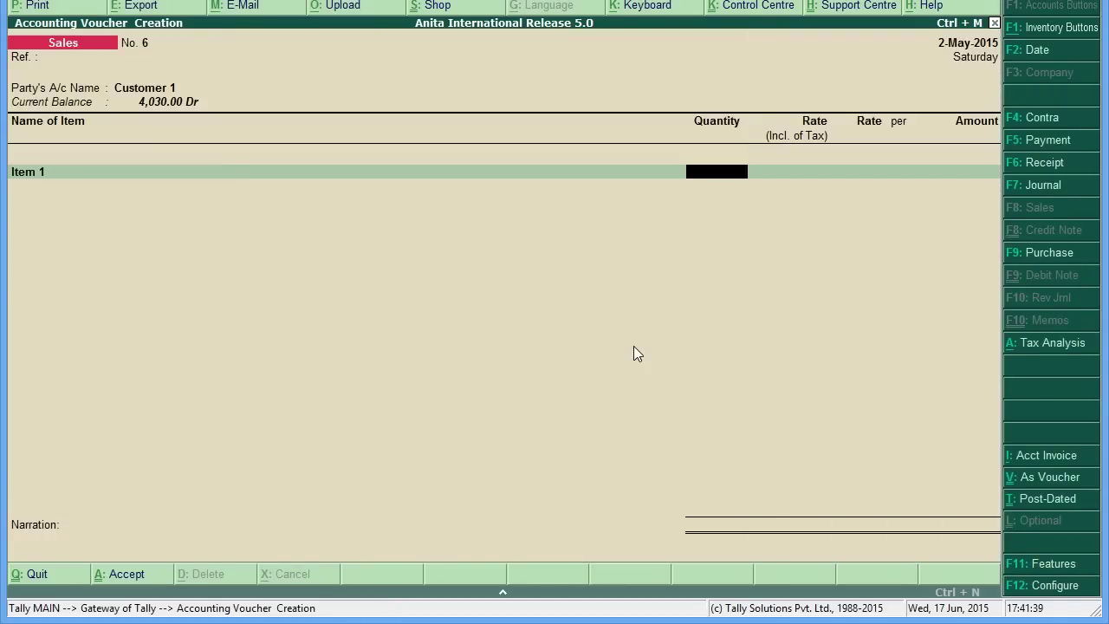
text(1)
key(Return)
key(Return)
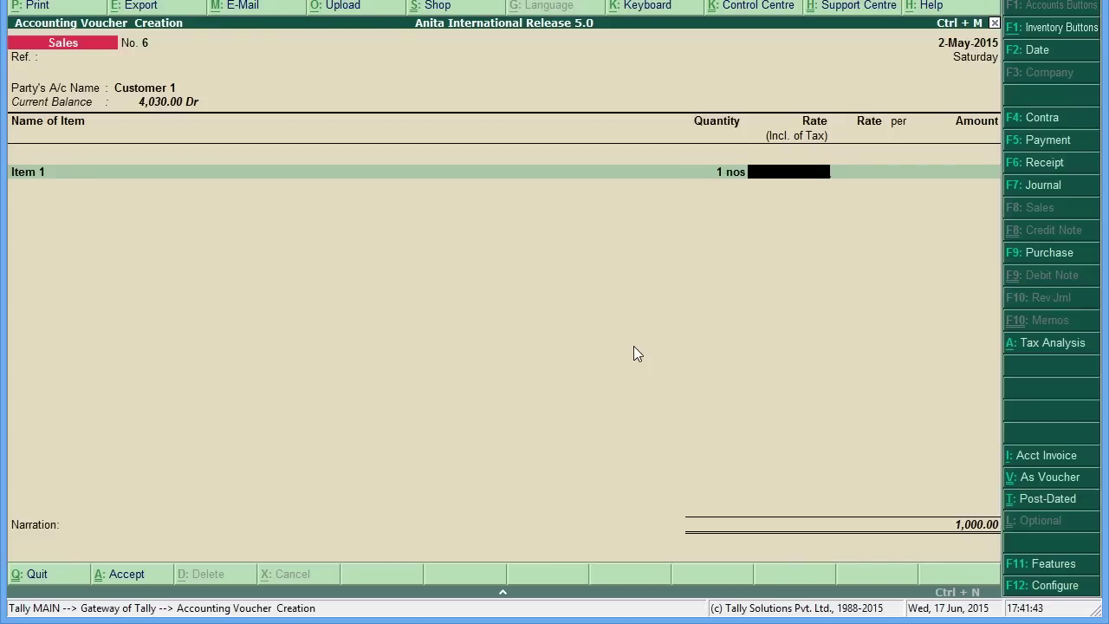
text(1,500)
key(Return)
key(Return)
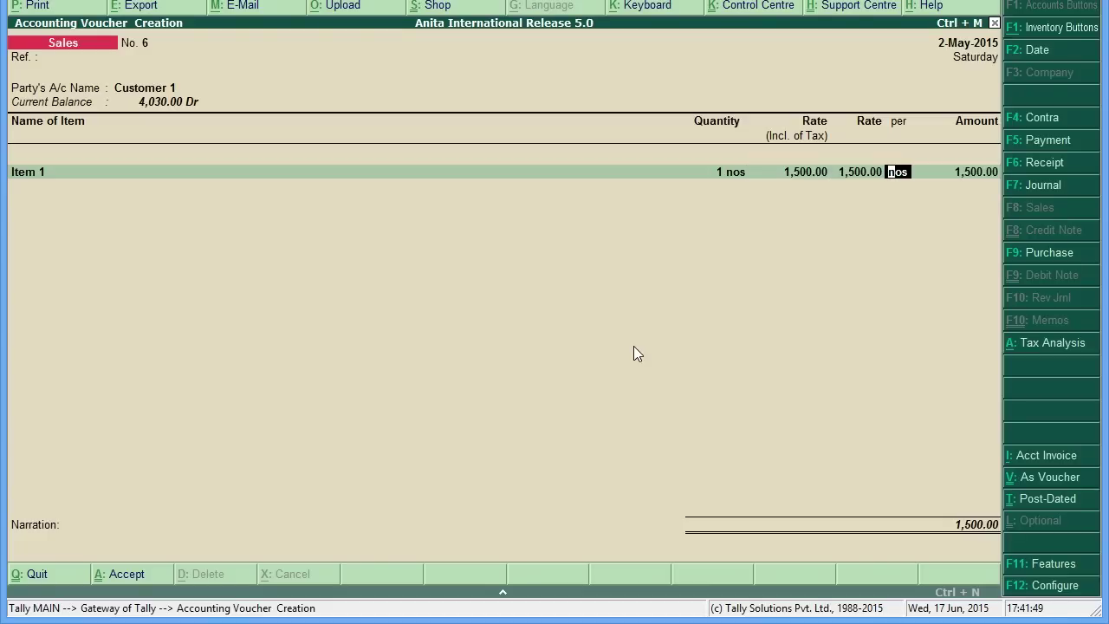
key(Return)
key(Return)
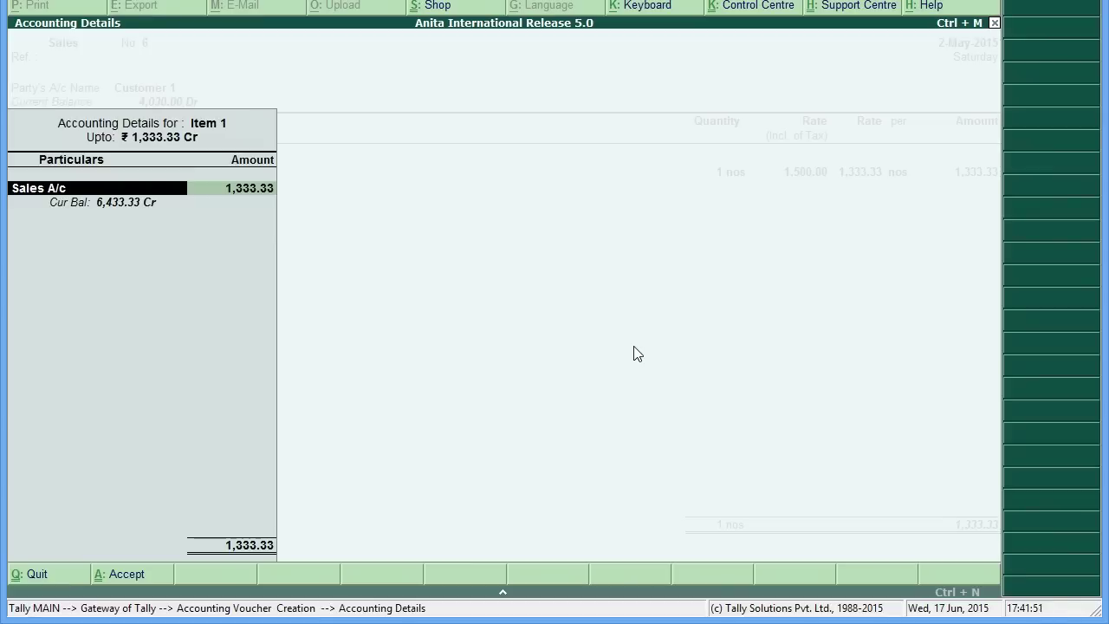
Leave Item 1's accounting details and go back to the rate exclusive of tax.
key(Escape)
key(BackSpace)
key(BackSpace)
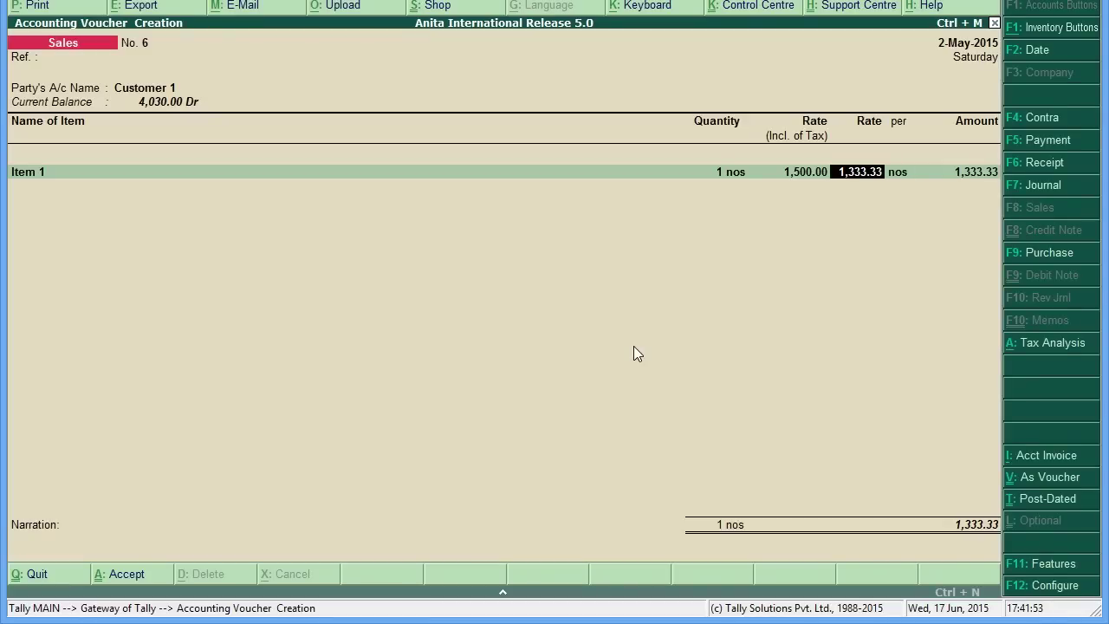
Replace Item 1 on the sales invoice with Item 5%, quantity 1 and a tax-inclusive rate of 150.
key(BackSpace)
key(BackSpace)
key(BackSpace)
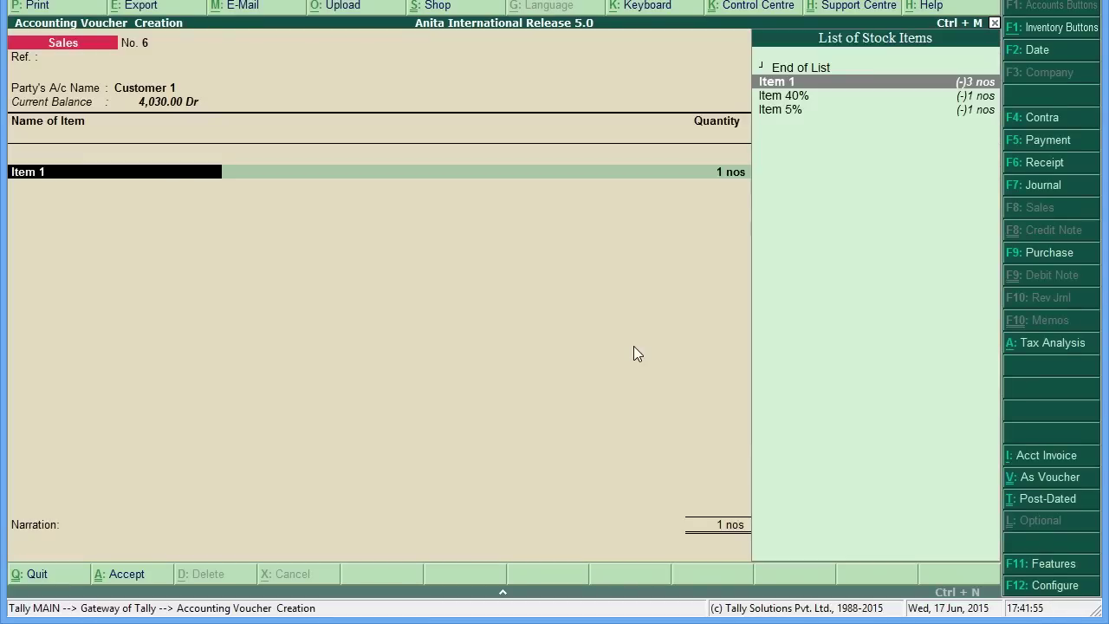
key(Down)
key(Down)
key(Return)
key(Return)
key(Return)
text(150)
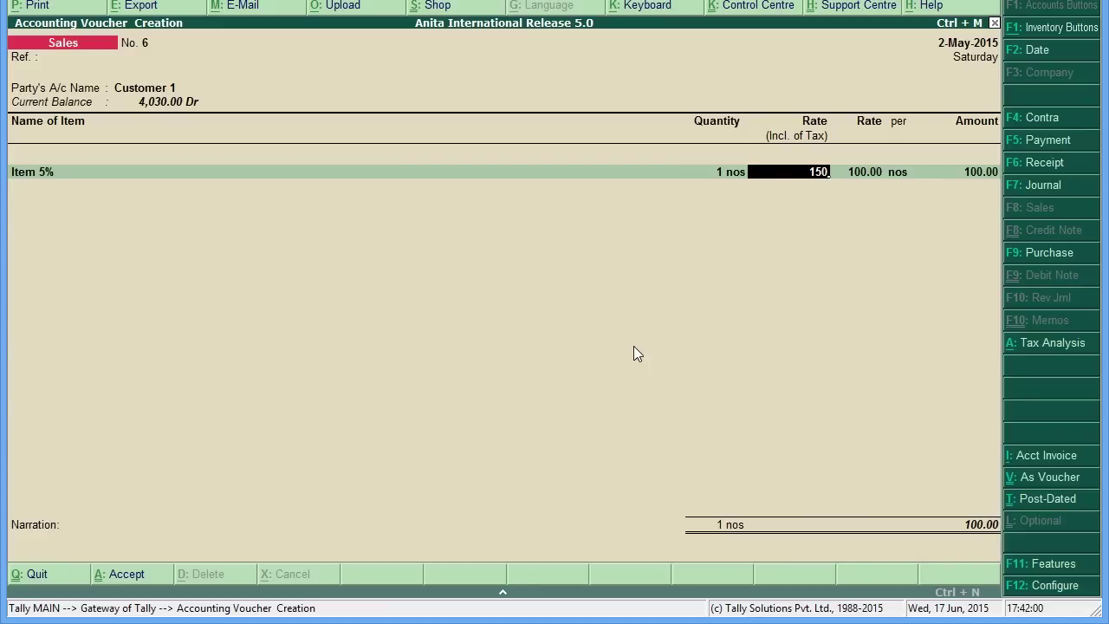
key(Return)
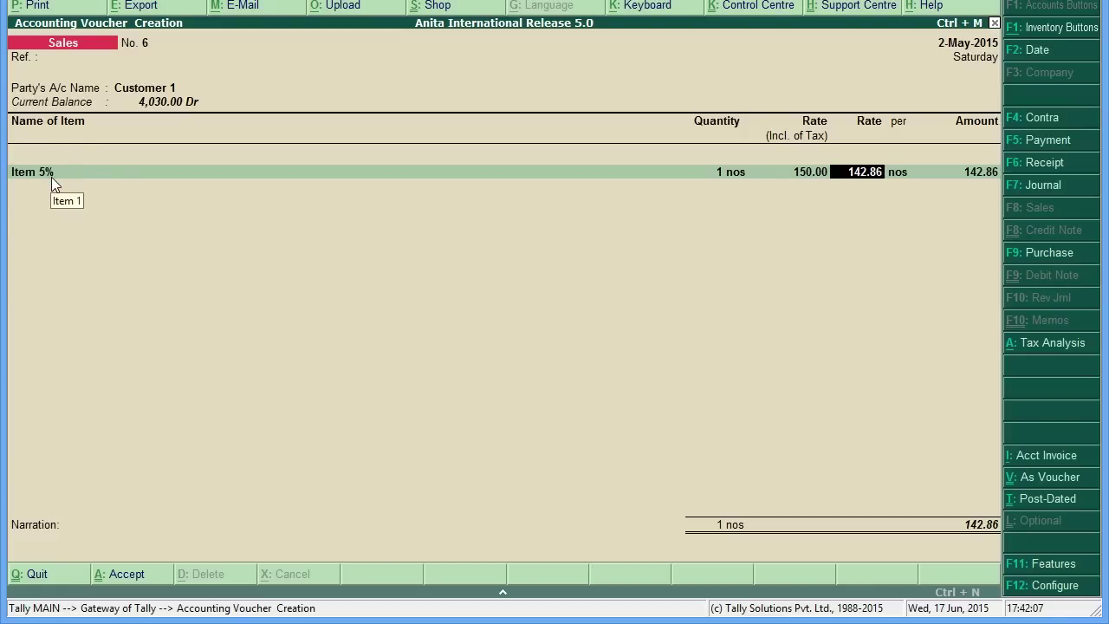
Accept the calculated rate, unit and amount for Item 5% and finish the invoice's item list.
key(Return)
key(Return)
key(Return)
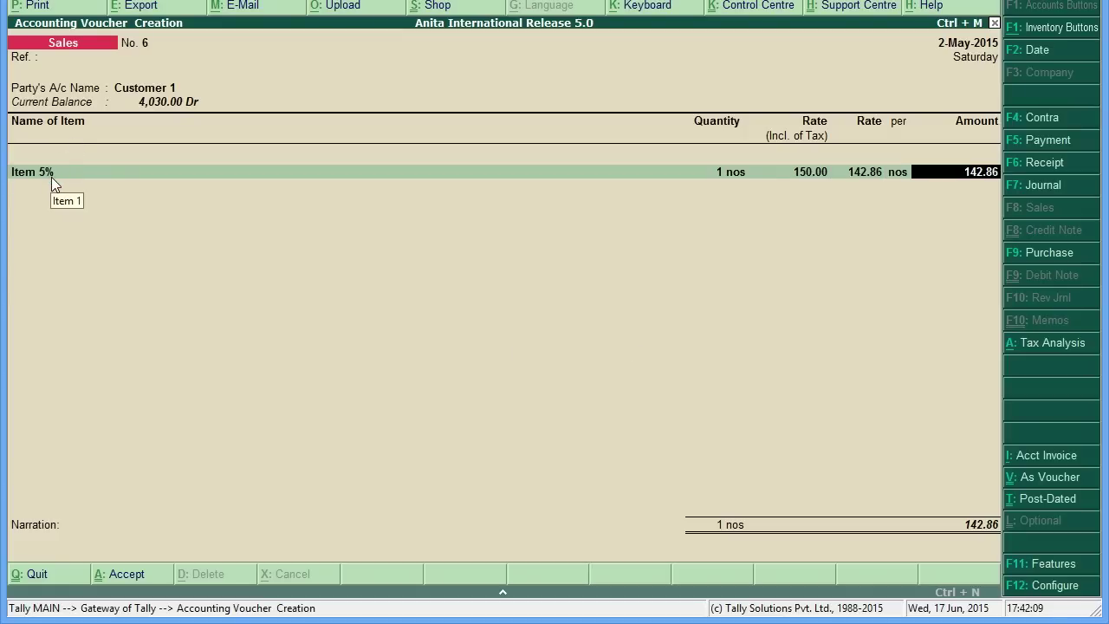
key(Return)
key(Return)
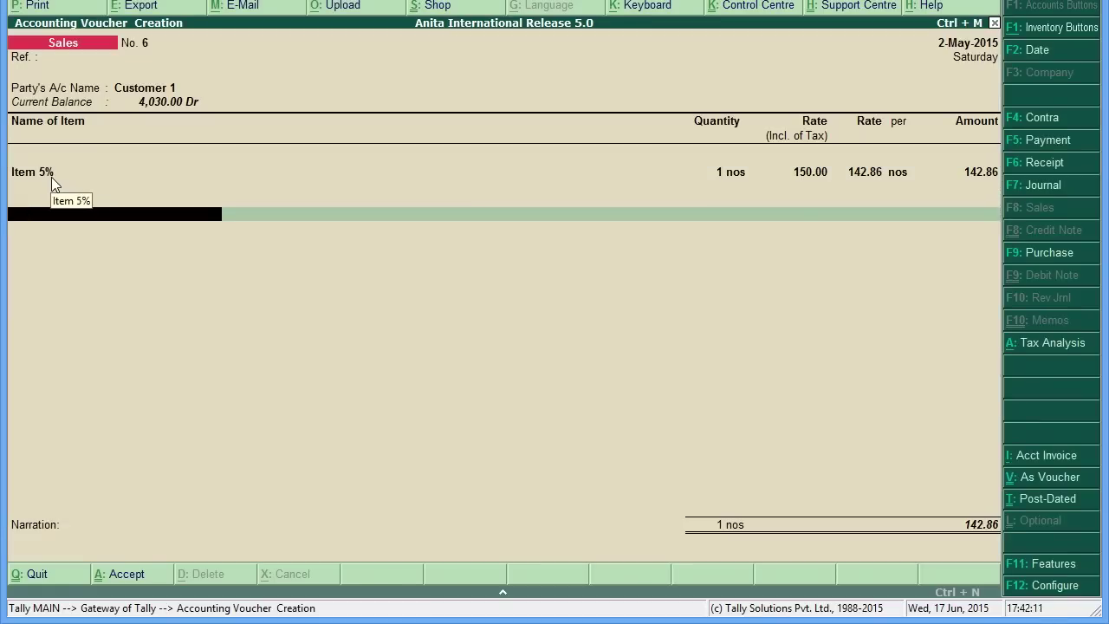
Add the VAT Ledger with its calculated amount to the invoice, leave the narration blank and save the sales voucher.
text(V)
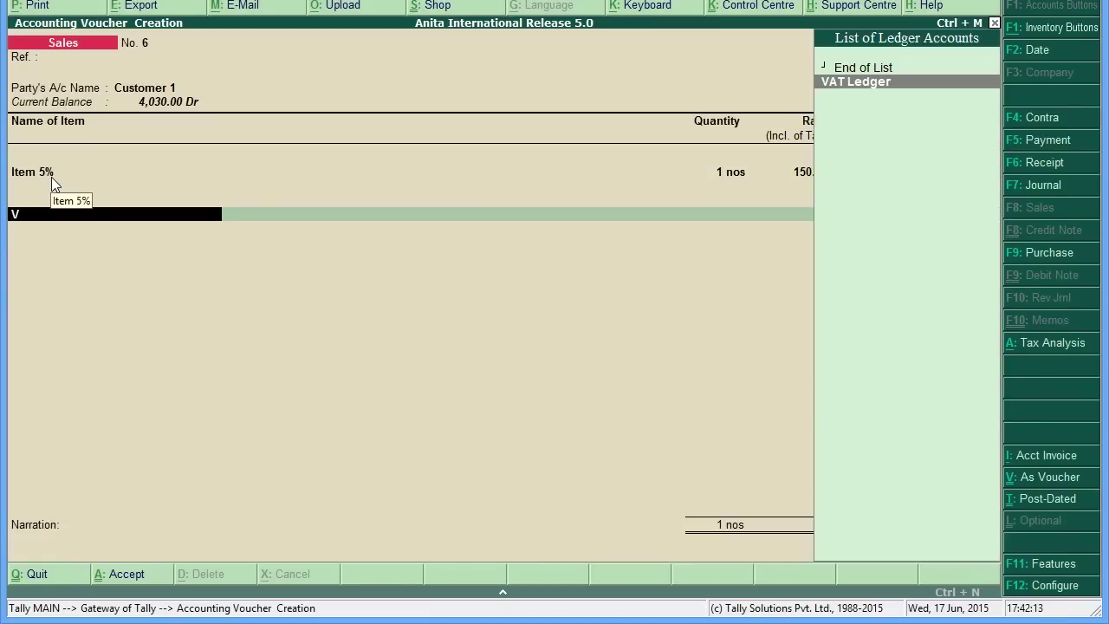
key(Return)
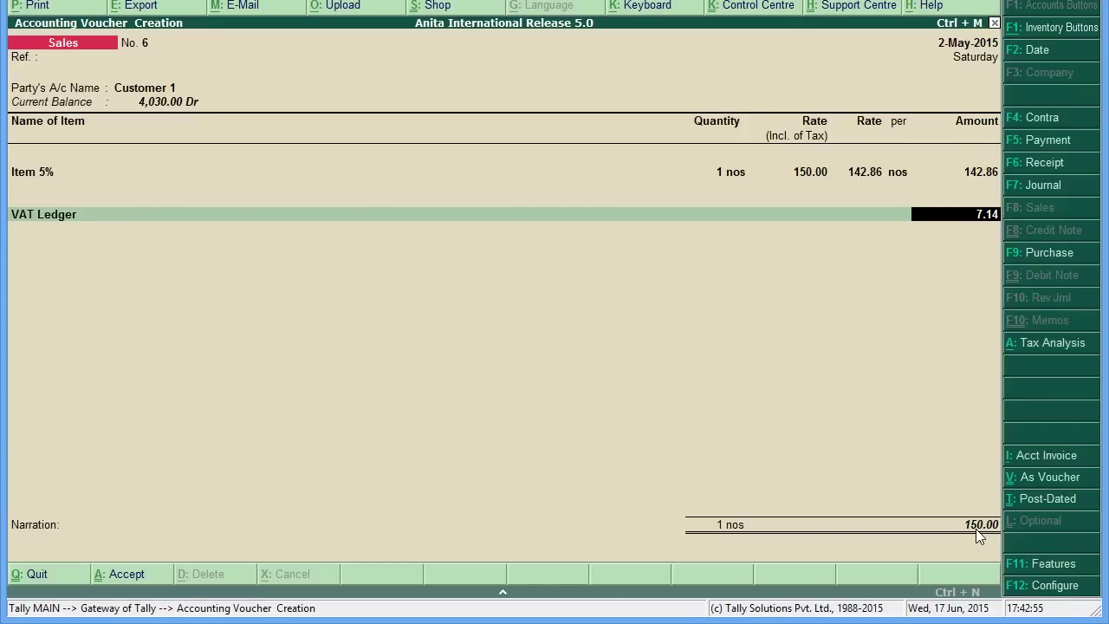
key(Return)
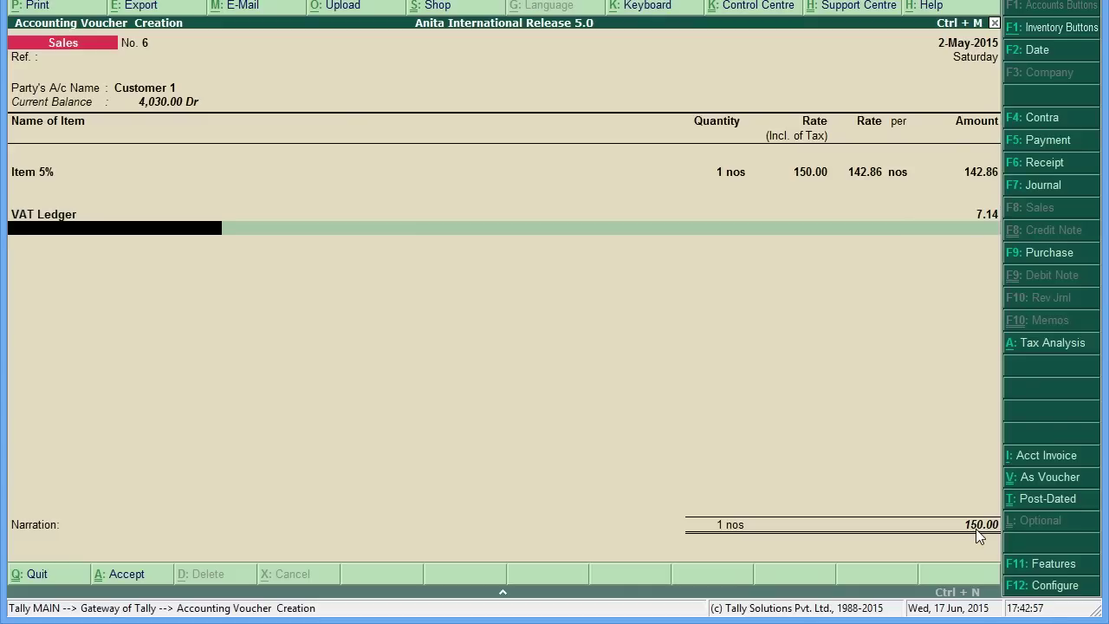
key(Return)
key(Return)
key(Return)
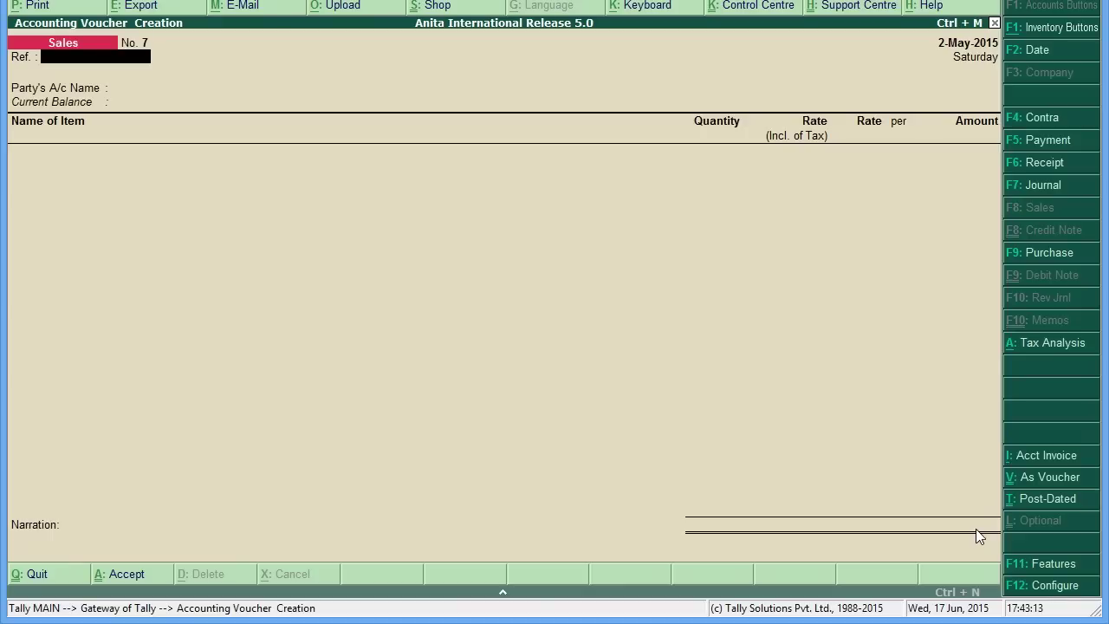
Leave voucher creation without entering another sale and go to the VAT reports among the statutory reports.
key(Escape)
key(y)
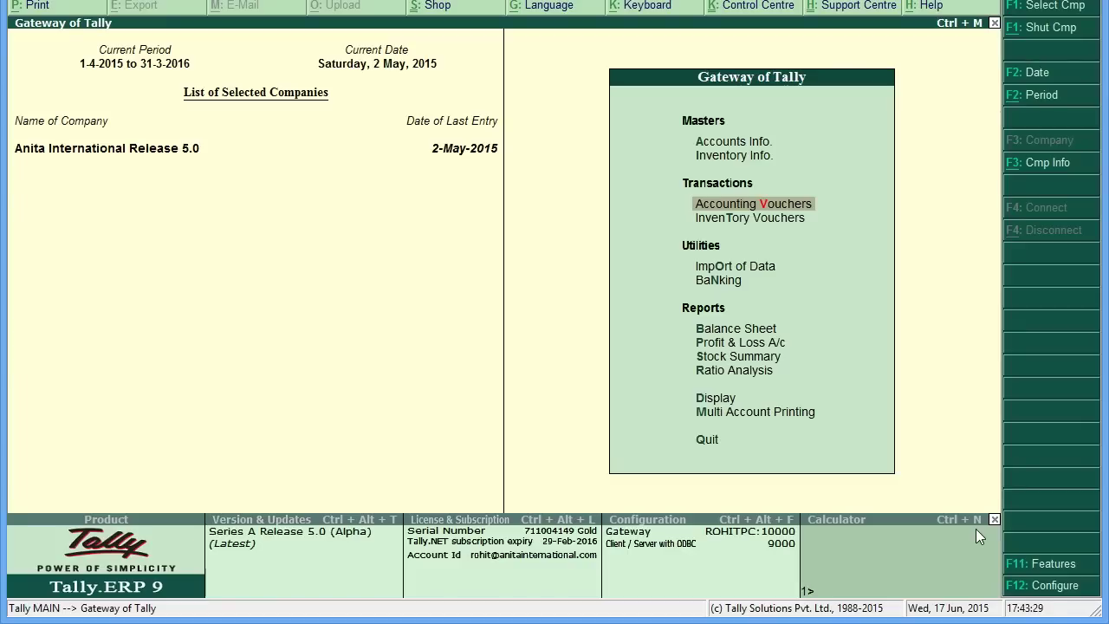
key(Down)
key(Down)
key(Down)
key(Down)
key(Down)
key(Down)
key(Down)
key(Down)
key(Return)
key(Down)
key(Down)
key(Down)
key(Down)
key(Down)
key(Down)
key(Down)
key(Return)
key(Return)
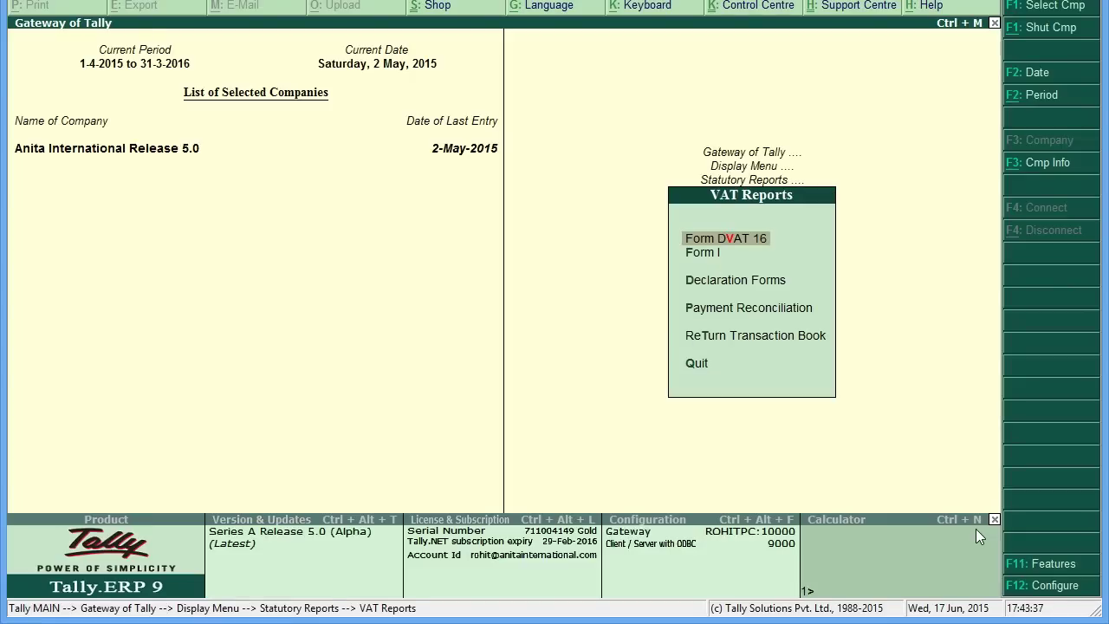
Open the quarterly Form DVAT 16 return and keep 30-6-2015 as its payments till date.
key(Return)
key(Return)
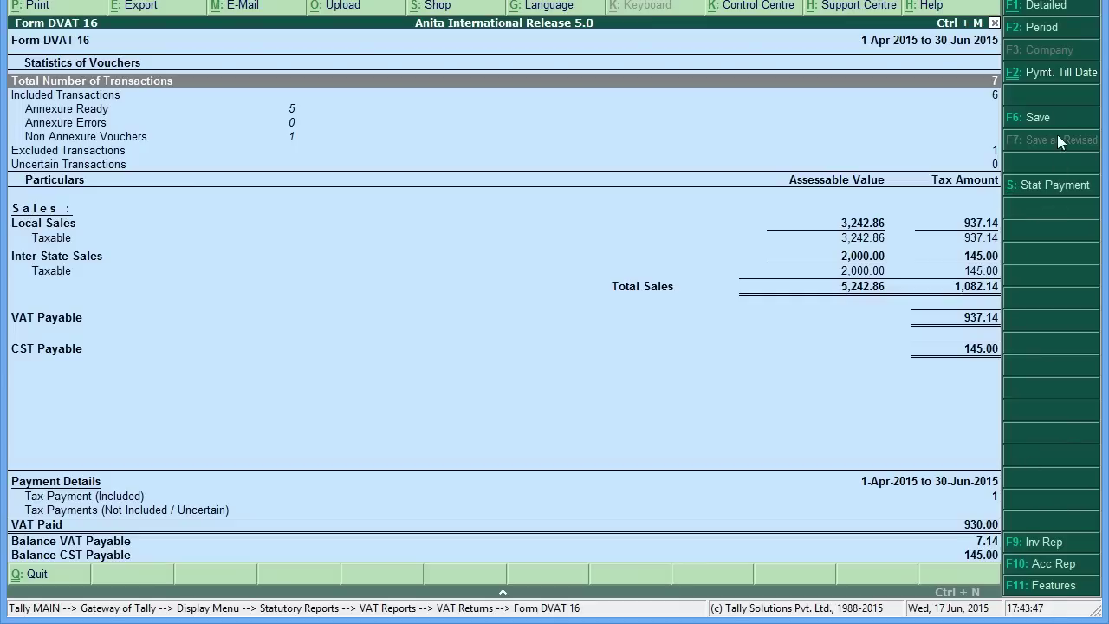
click(1066, 76)
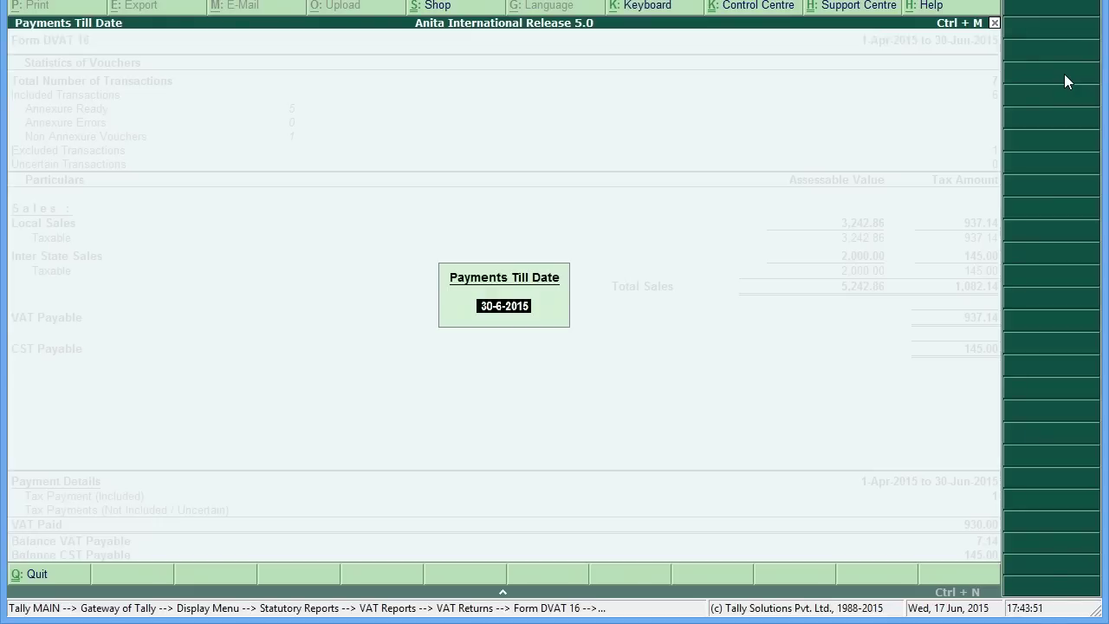
key(Return)
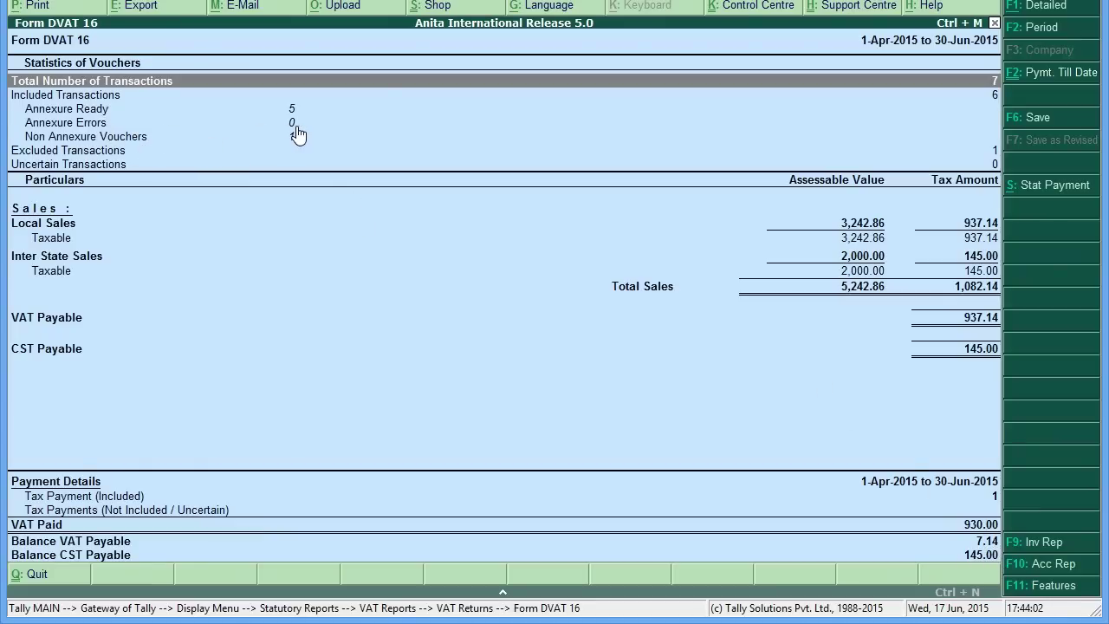
Drill into Form DVAT 16's excluded transactions as far as the payment voucher list and return to the form.
click(135, 142)
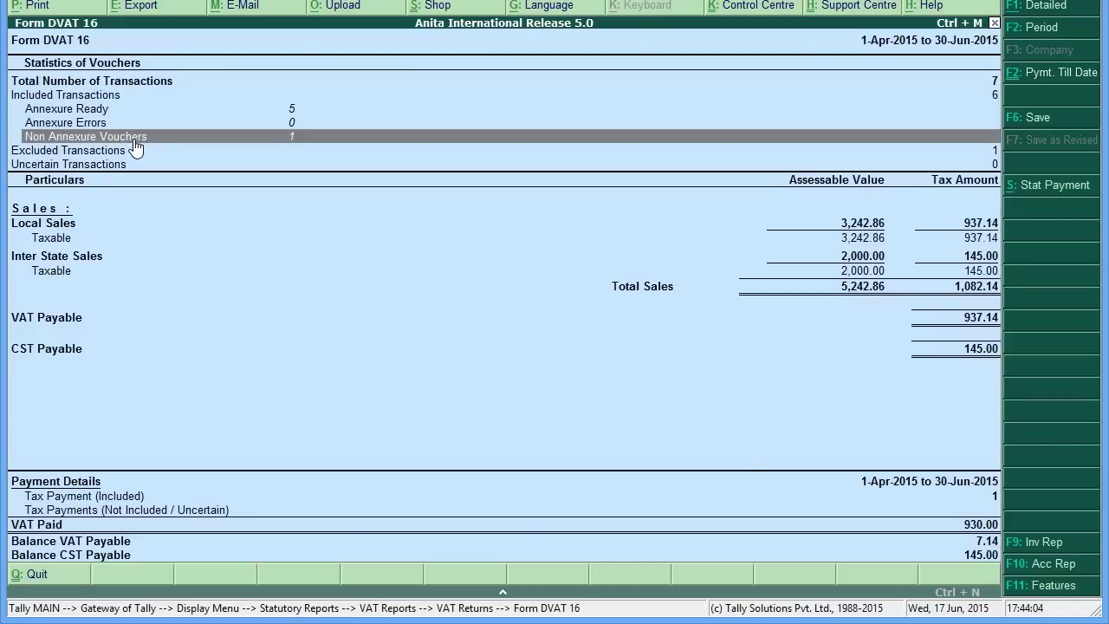
key(Down)
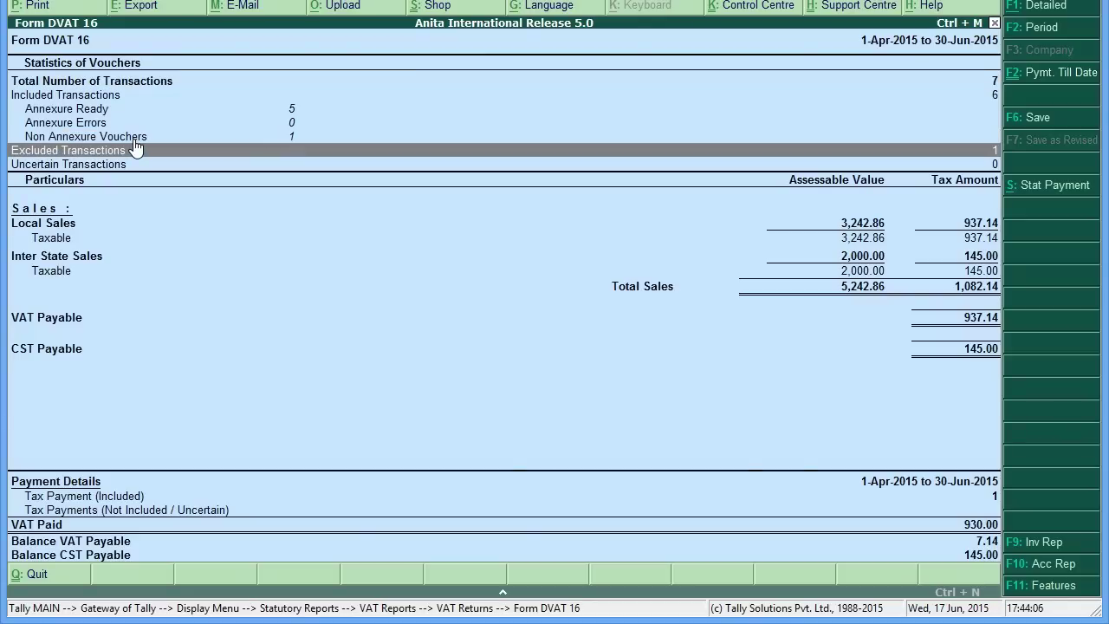
key(Return)
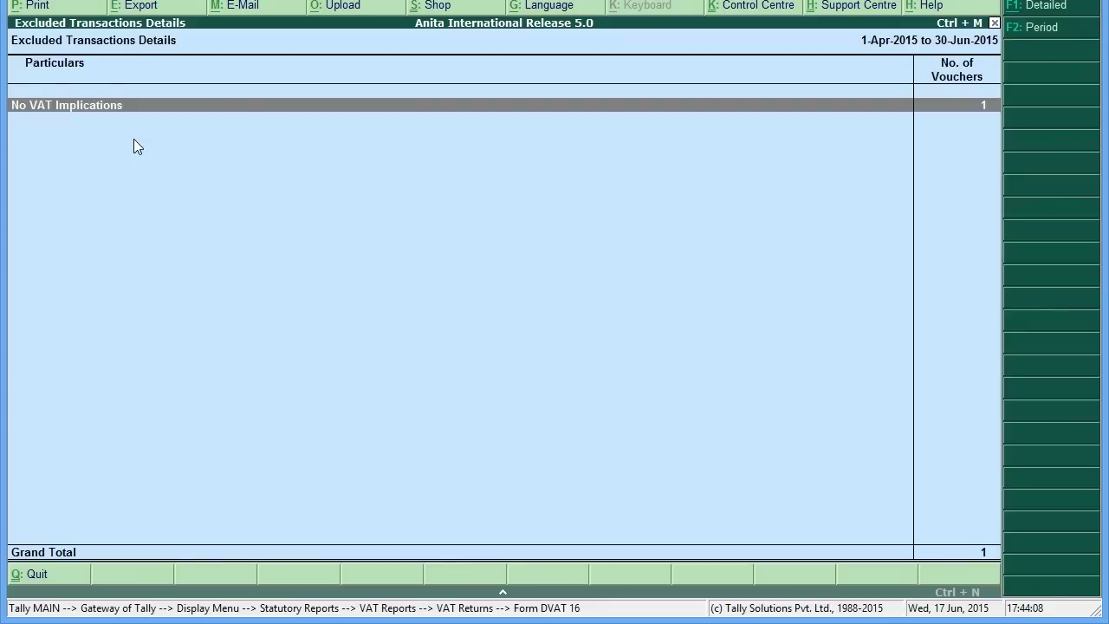
key(shift+Return)
key(Down)
key(Return)
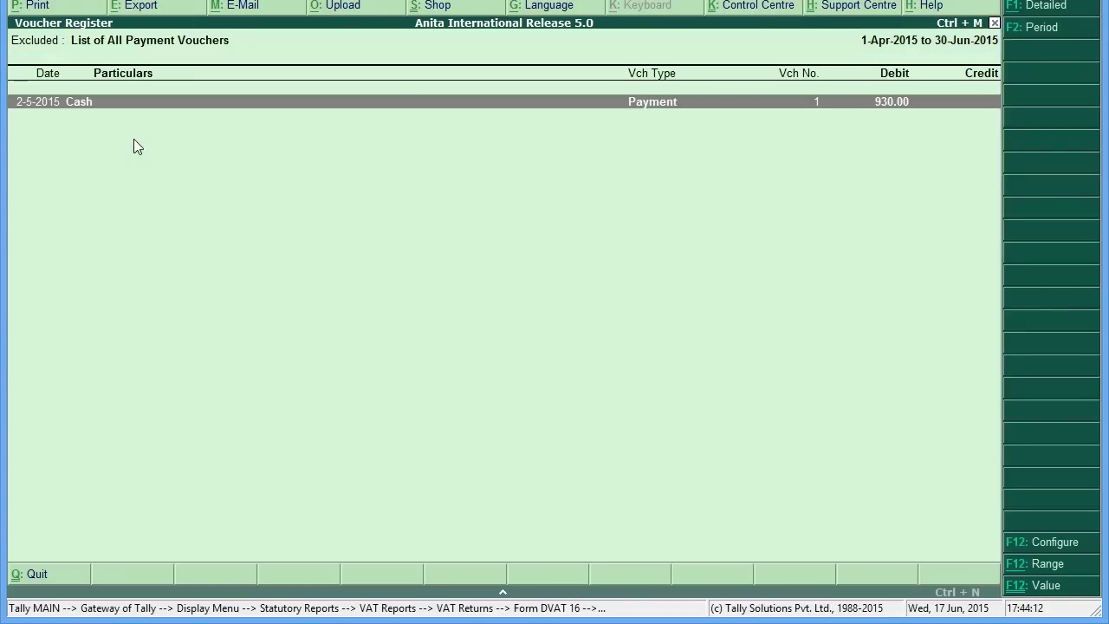
key(Escape)
key(Escape)
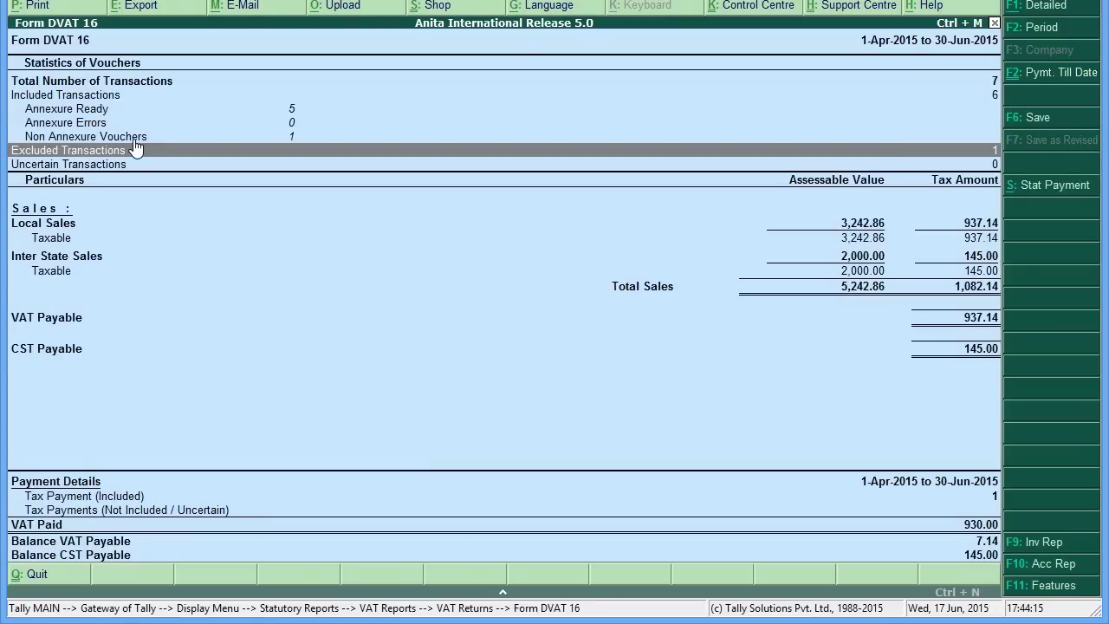
Go through Form DVAT 16's sales and VAT payable figures down to the CST Payable line.
key(Down)
key(Down)
key(Down)
key(Down)
key(Down)
key(Down)
key(Down)
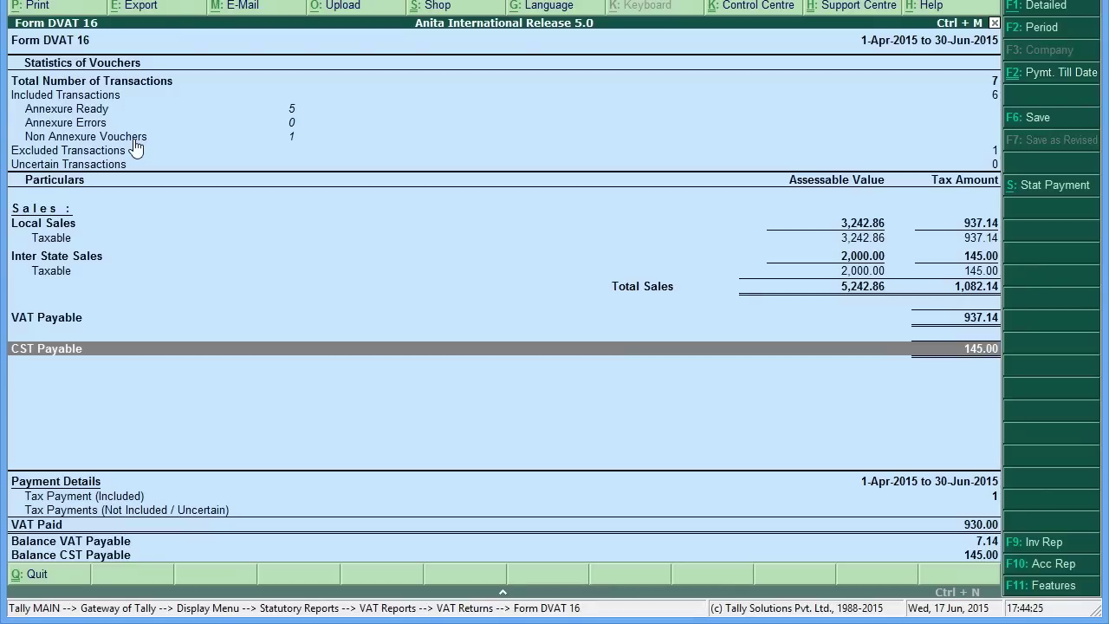
Reopen the quarterly Form DVAT 16, look at its print settings and return without printing.
key(Escape)
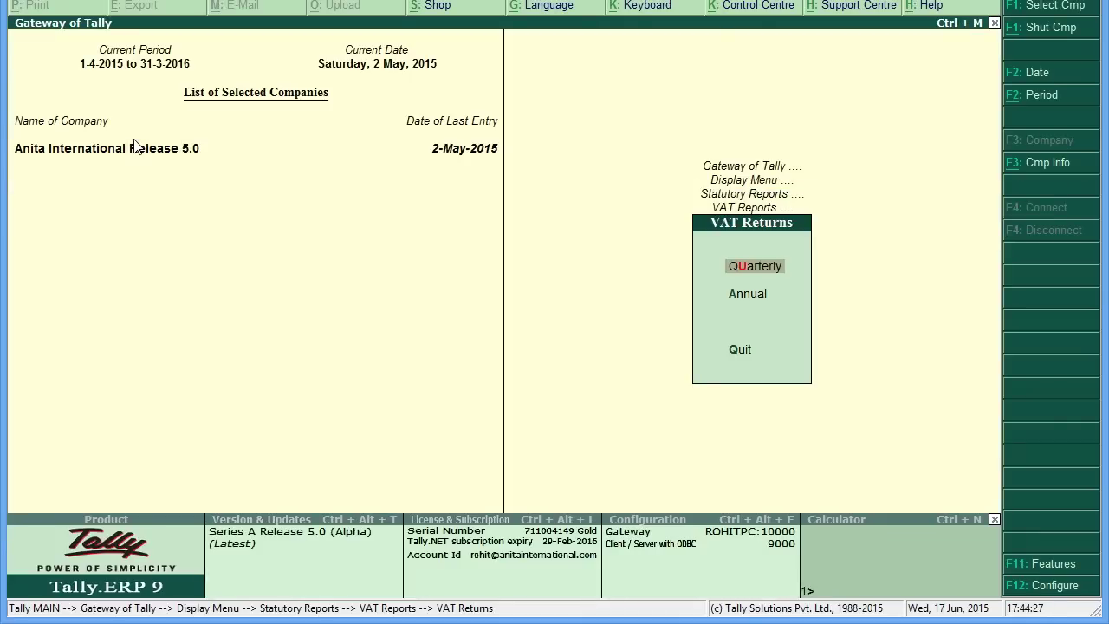
key(Return)
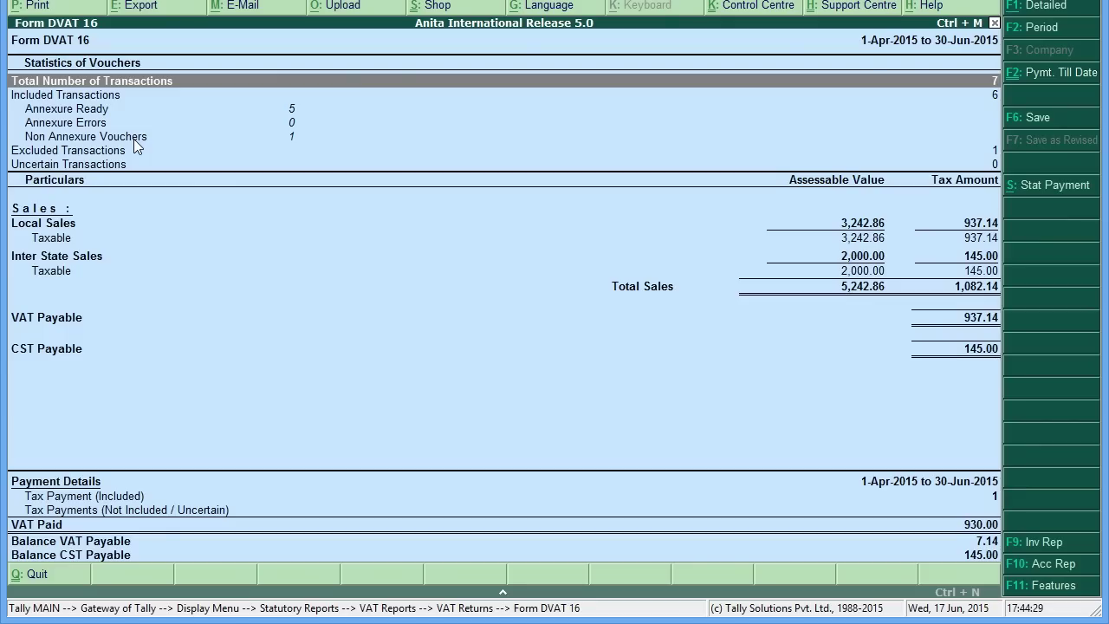
key(alt+p)
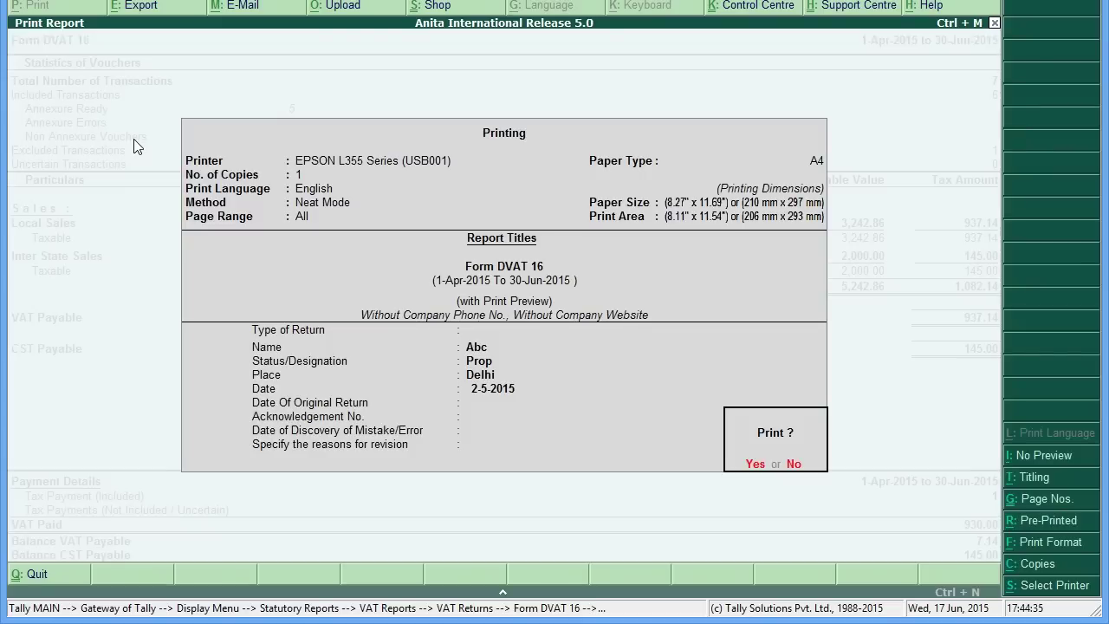
key(n)
key(Escape)
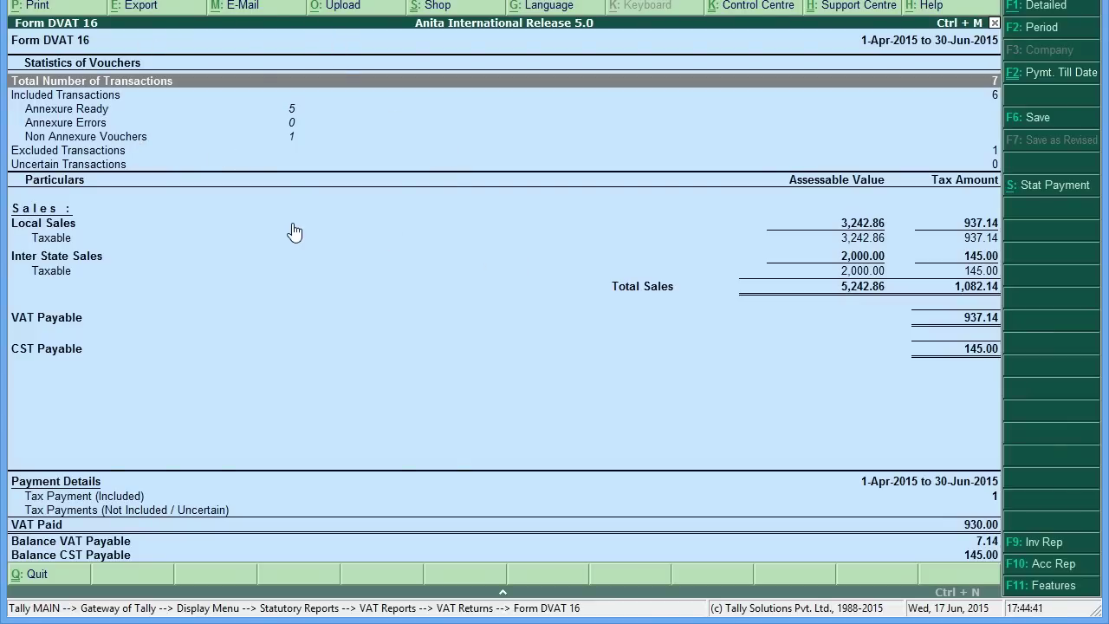
Leave Form DVAT 16 and open Form I from the VAT reports.
key(Escape)
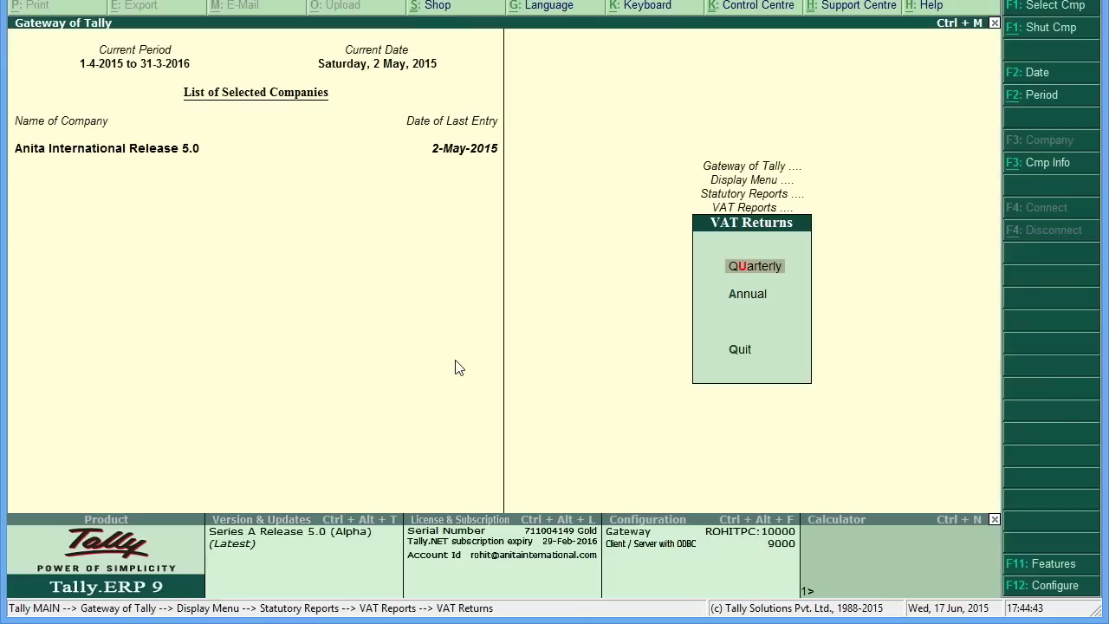
key(Escape)
key(Down)
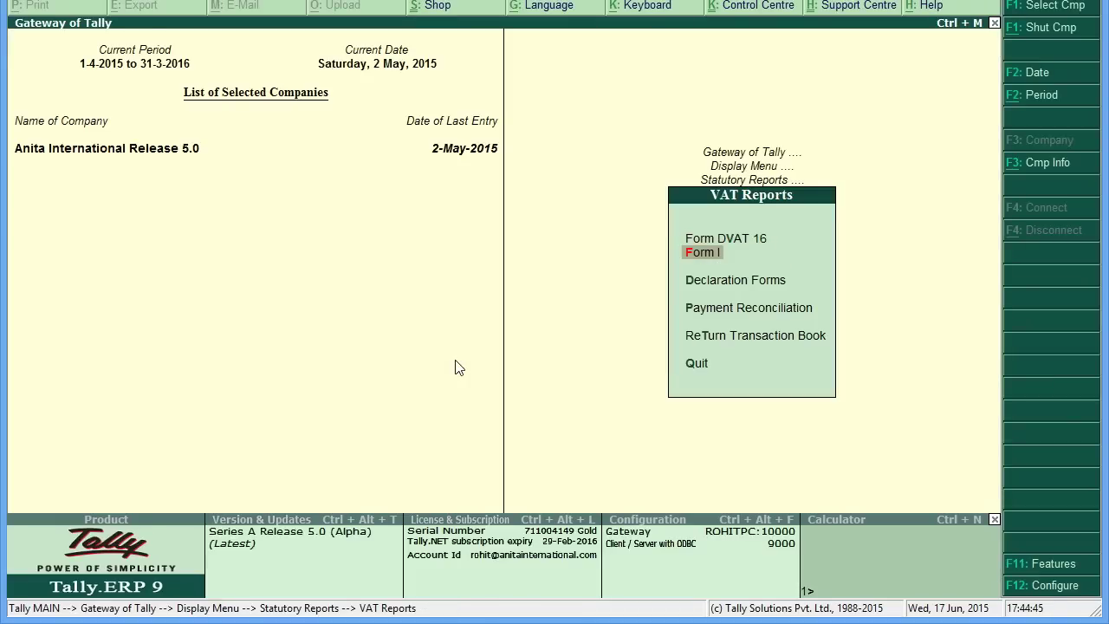
key(Return)
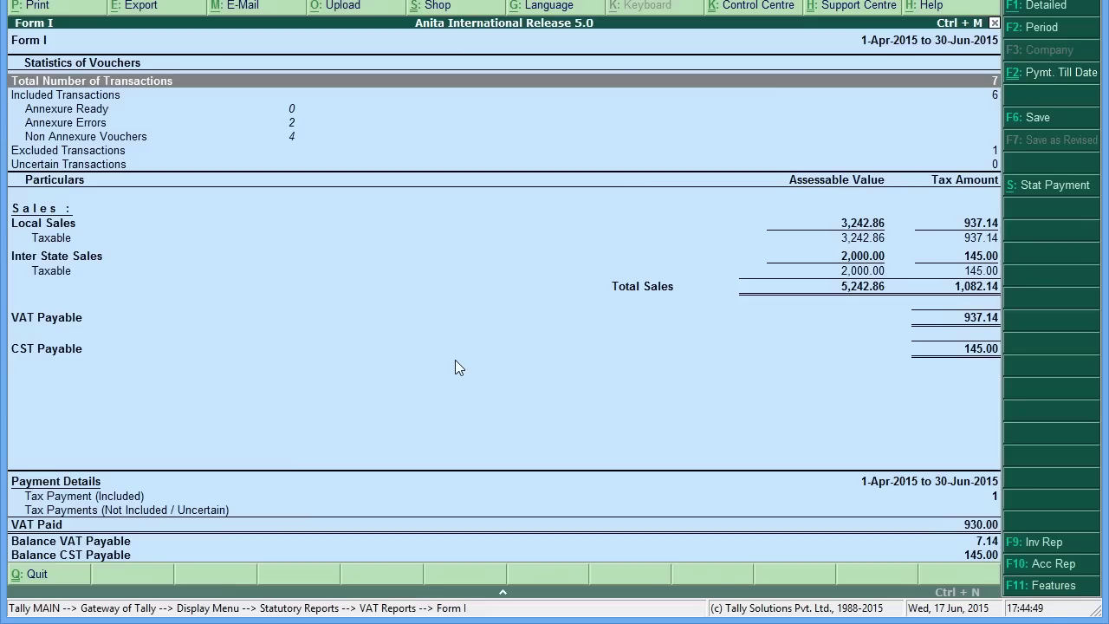
Print the CST Return Form from Form I with the default details, close the generated document and leave Form I.
key(alt+p)
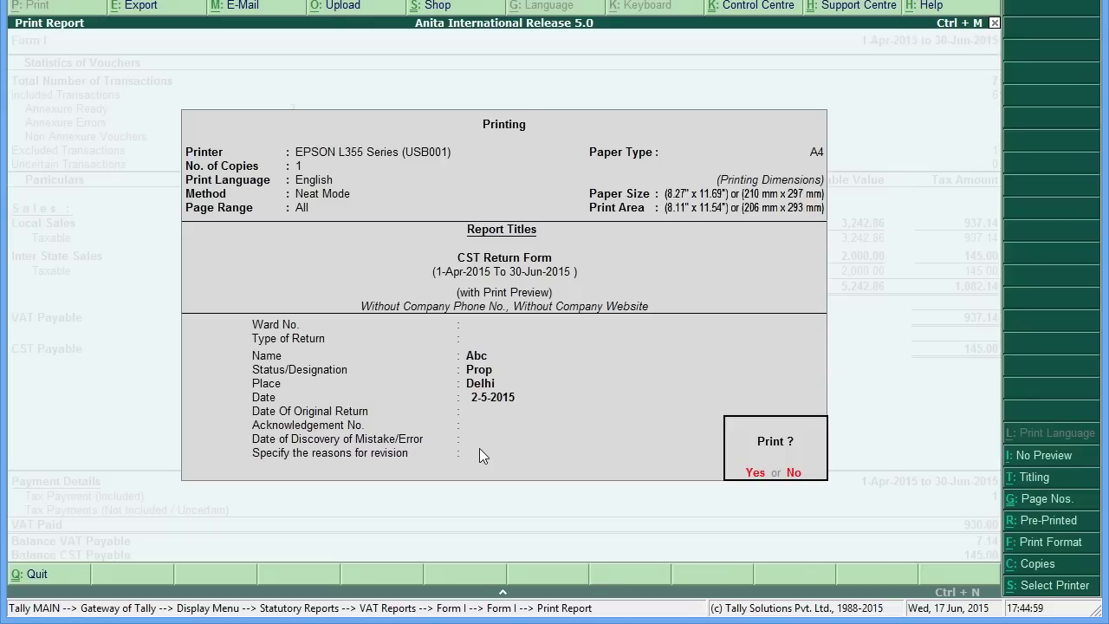
key(Return)
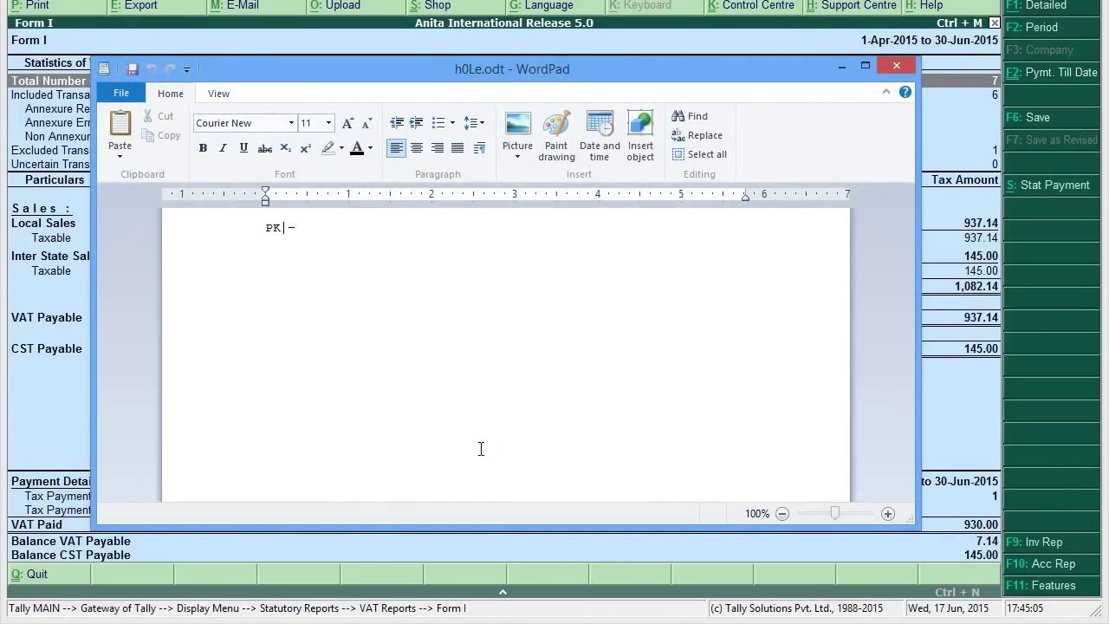
click(898, 66)
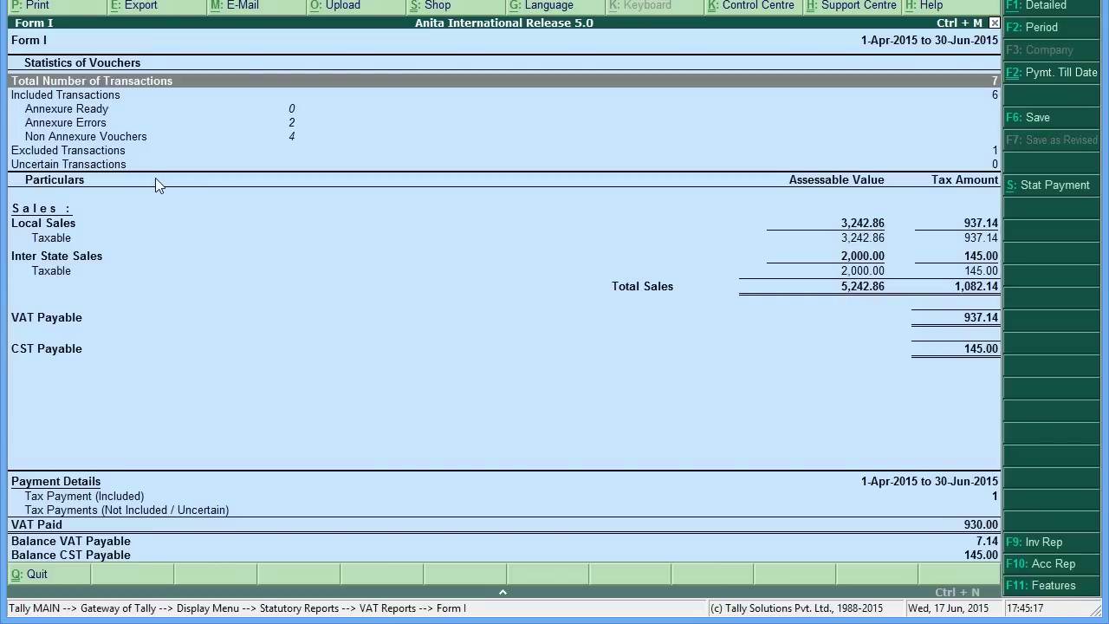
key(Escape)
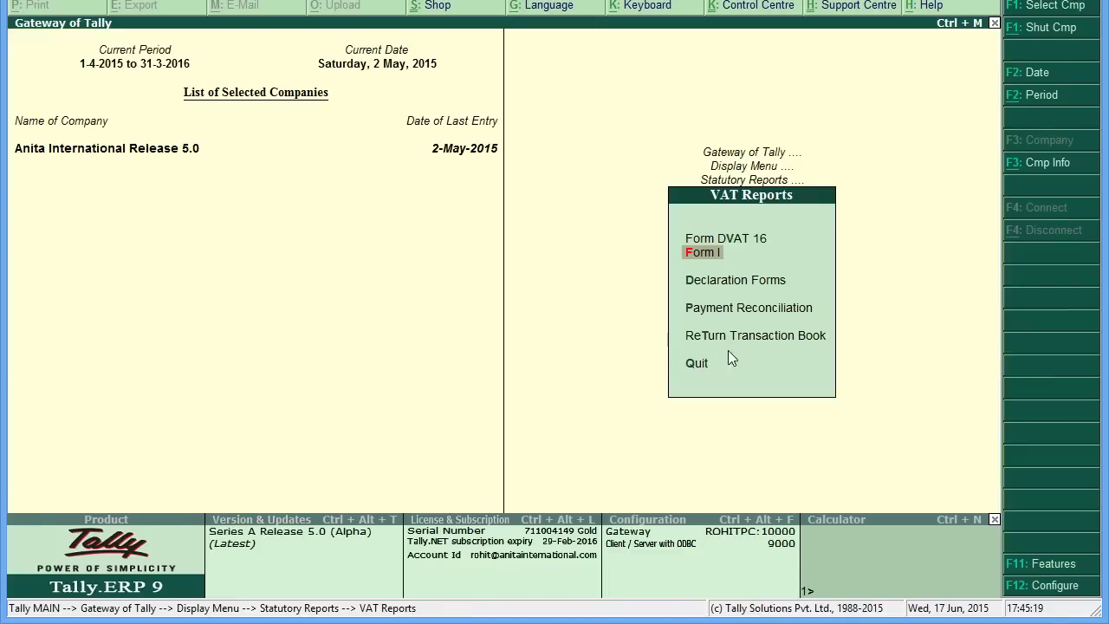